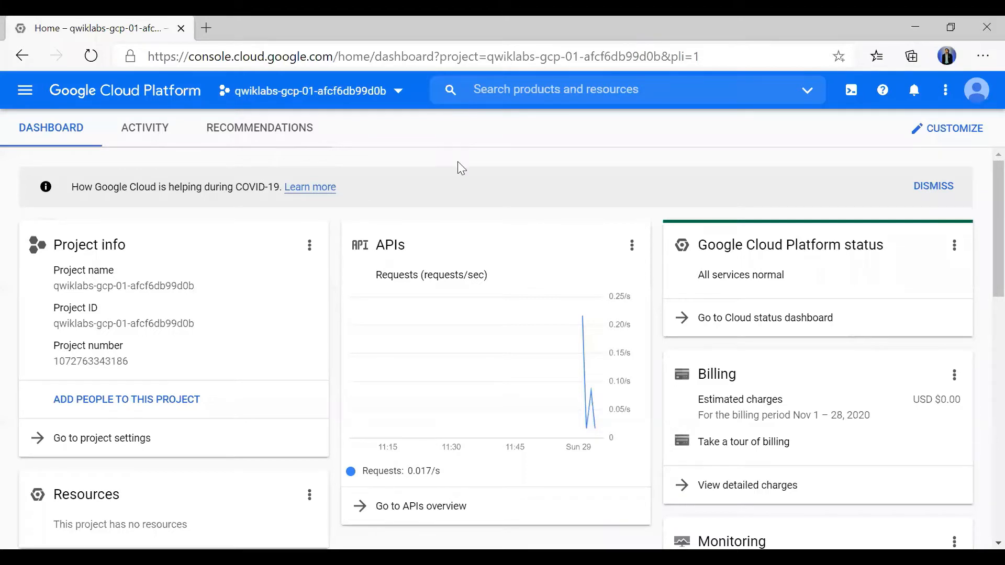
Open the Compute Engine VM instances page of the project.
left_click(32, 96)
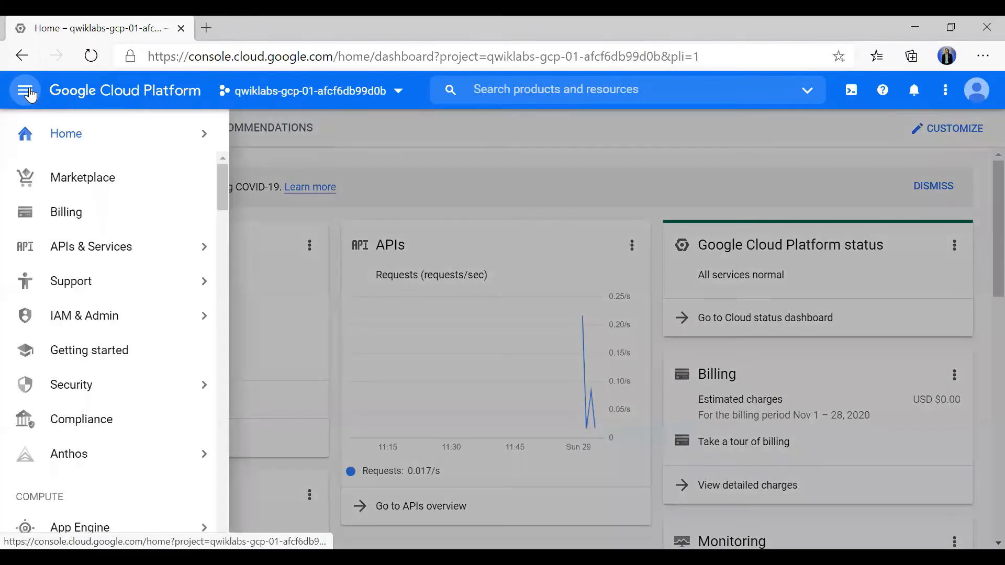
scroll(84, 335, "down", 1)
scroll(88, 337, "down", 4)
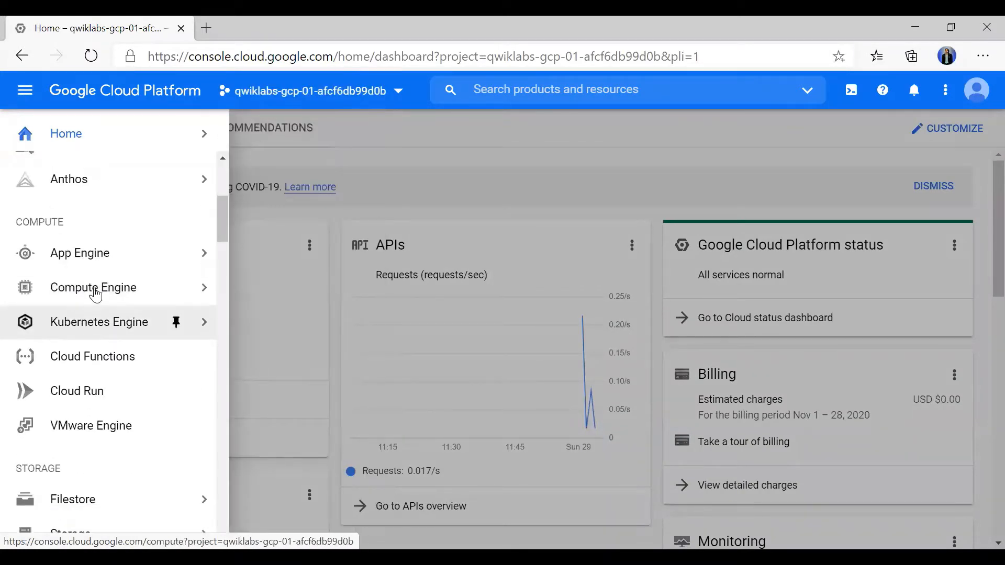
mouse_move(90, 294)
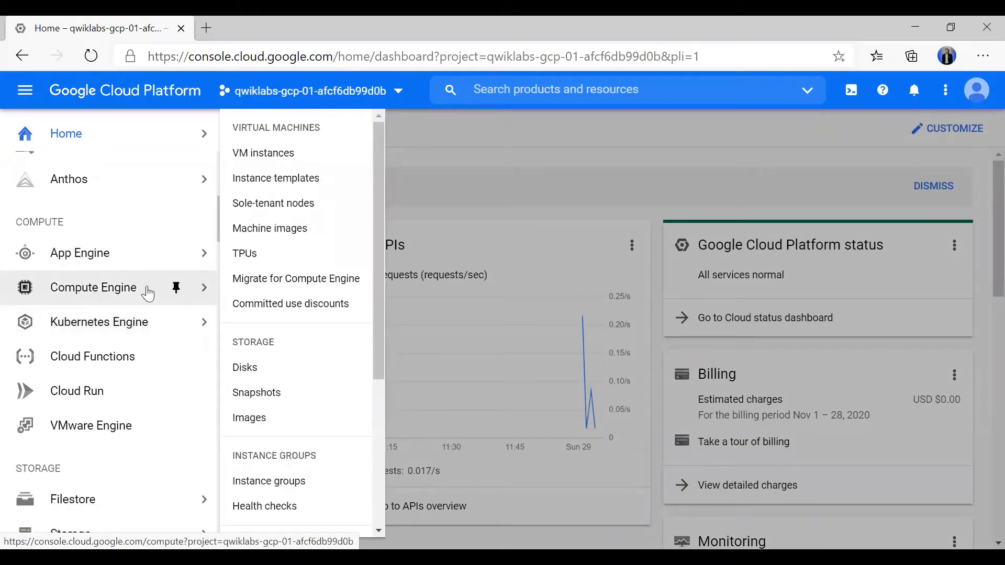
left_click(279, 155)
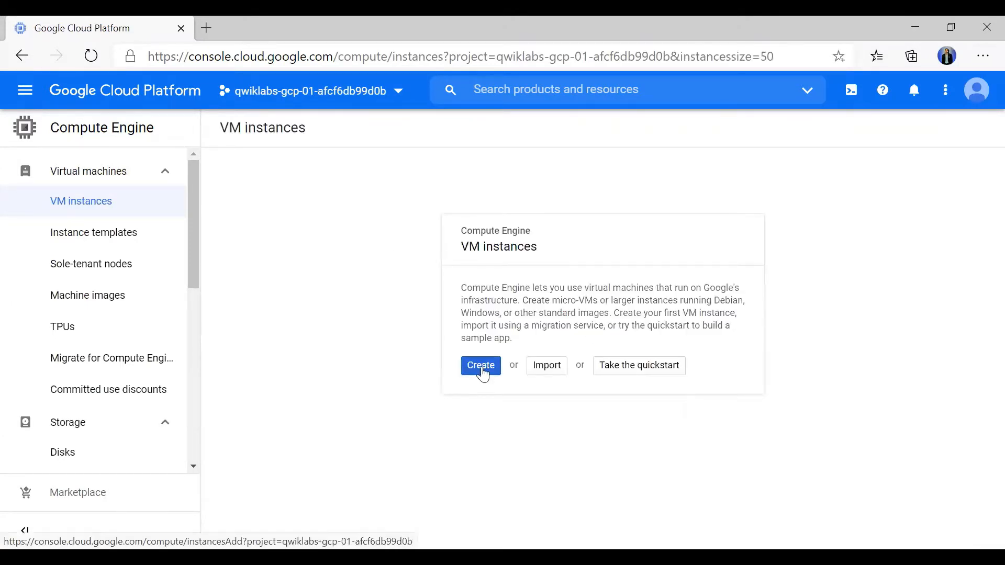
Start creating a new VM instance and name it blue.
left_click(480, 369)
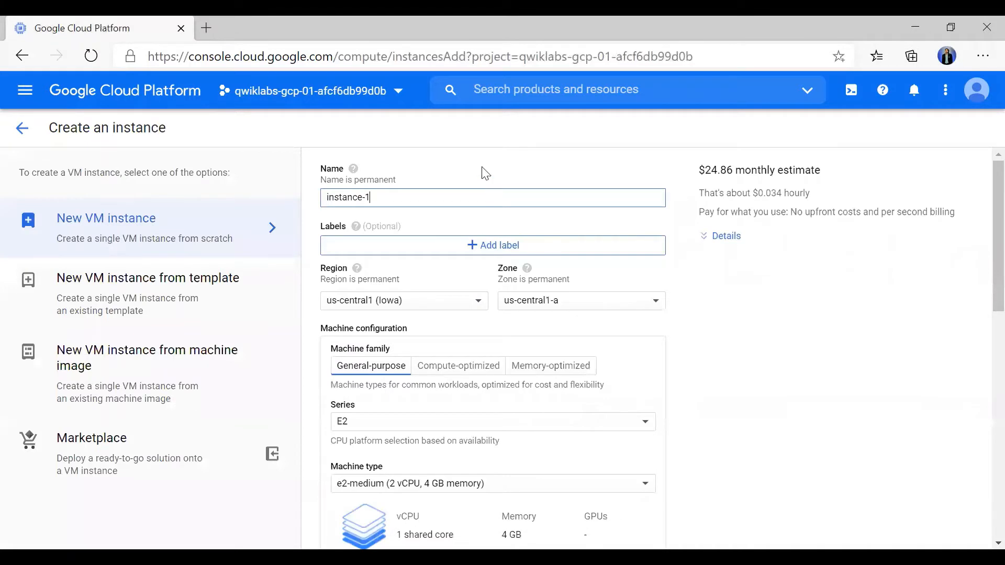
double_click(441, 195)
triple_click(441, 194)
type("blue")
left_click(724, 366)
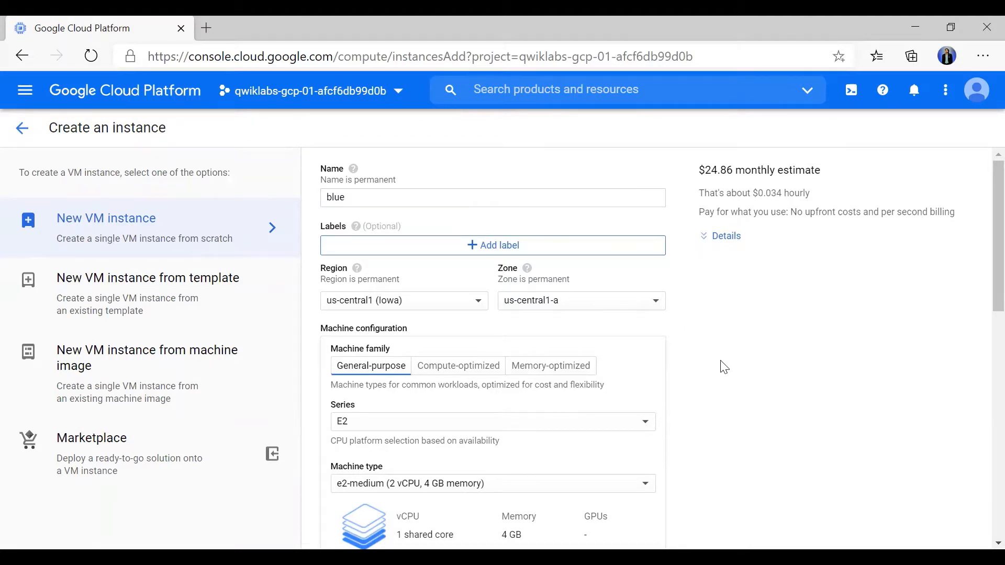
Add the network tag web-server in the networking options of the blue instance.
scroll(724, 366, "down", 1)
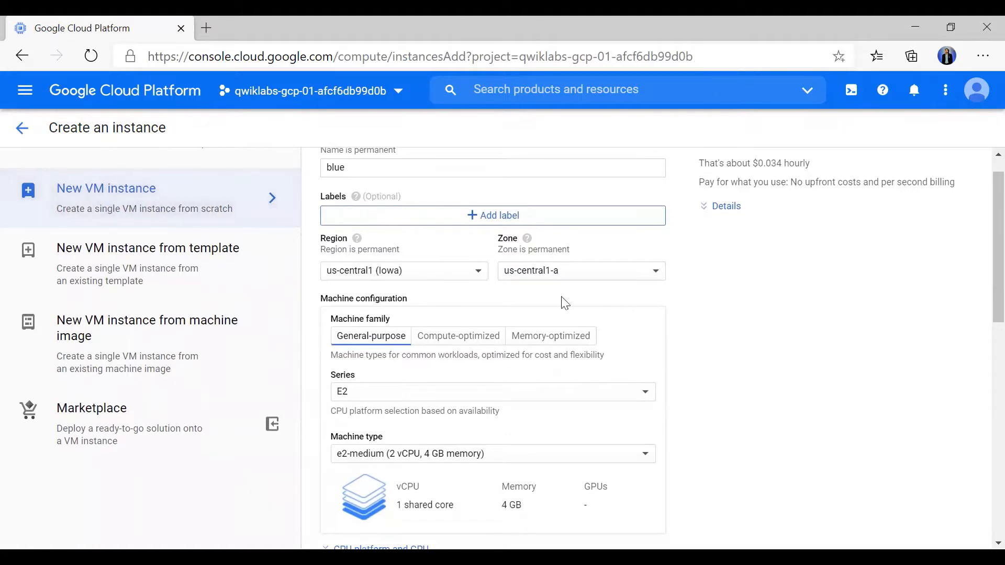
scroll(654, 375, "down", 6)
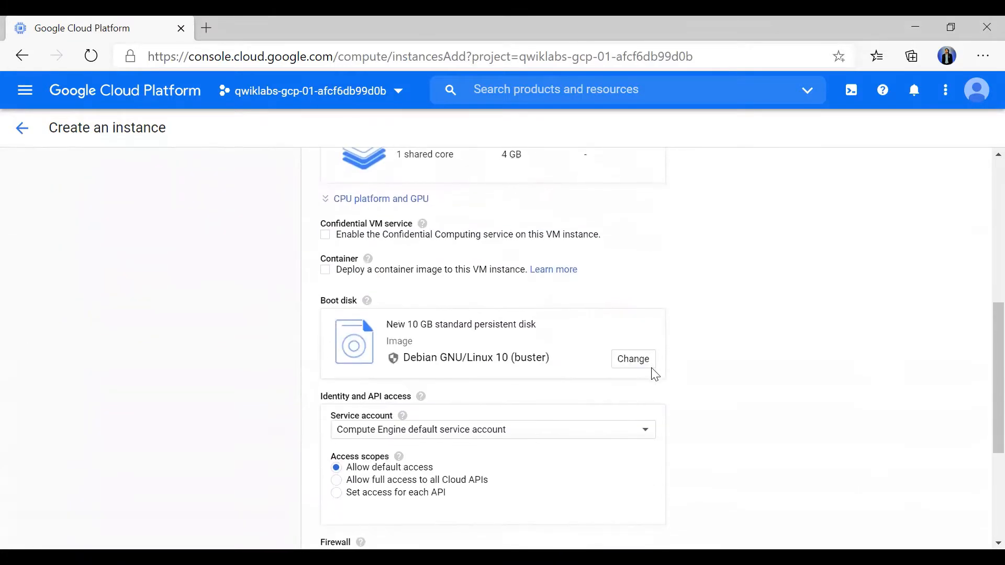
scroll(655, 374, "down", 3)
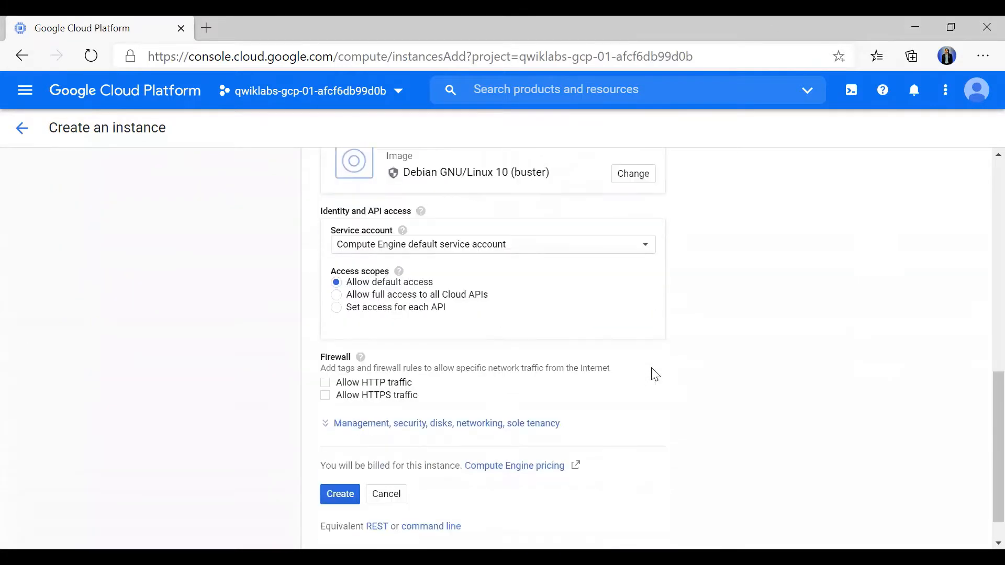
left_click(463, 423)
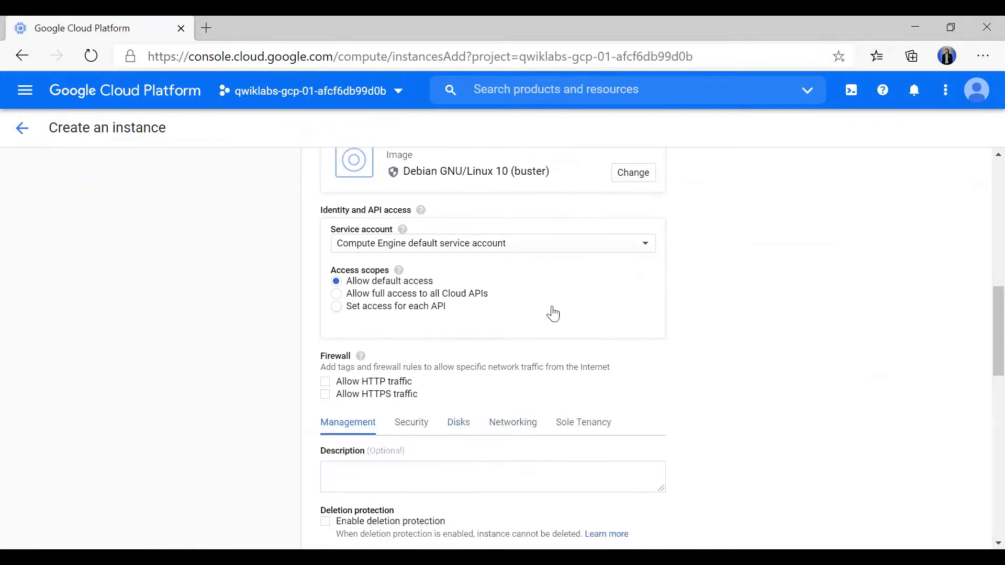
scroll(549, 314, "up", 2)
scroll(668, 381, "down", 3)
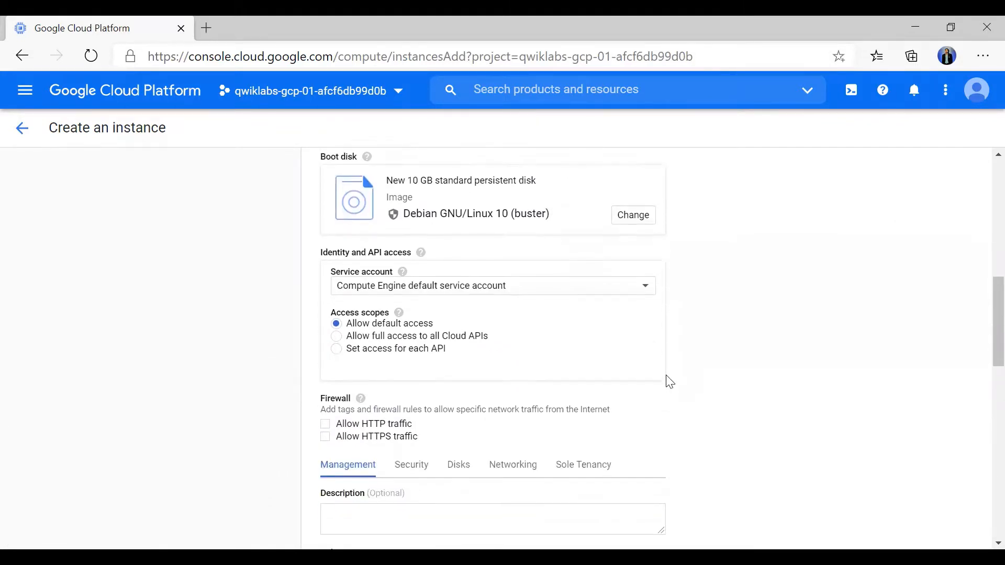
scroll(670, 382, "down", 2)
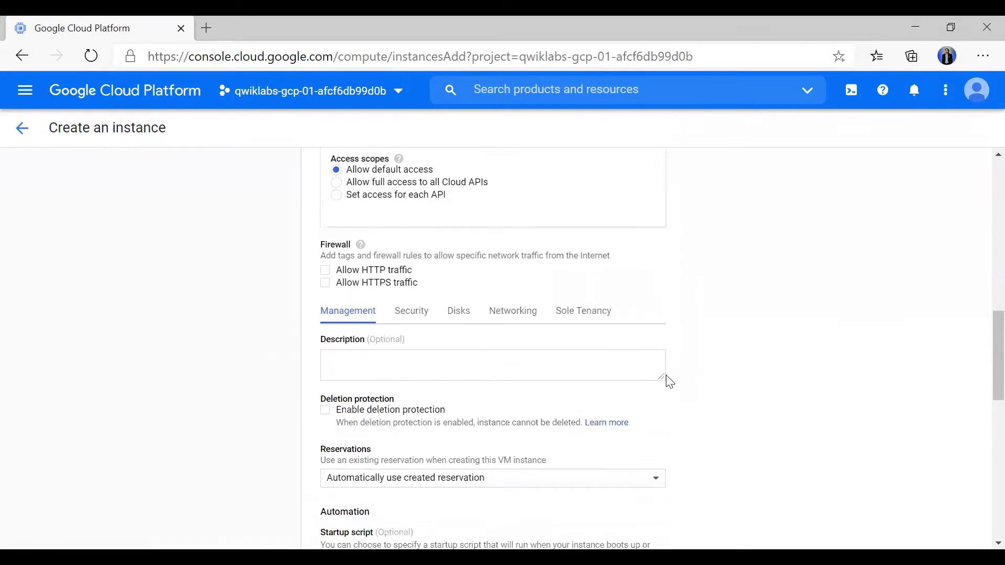
left_click(513, 323)
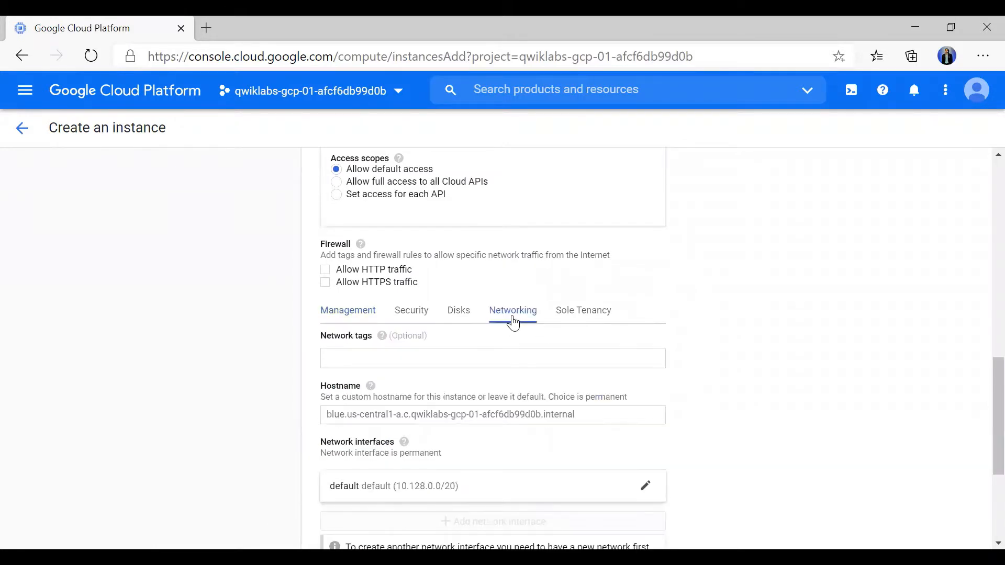
left_click(463, 368)
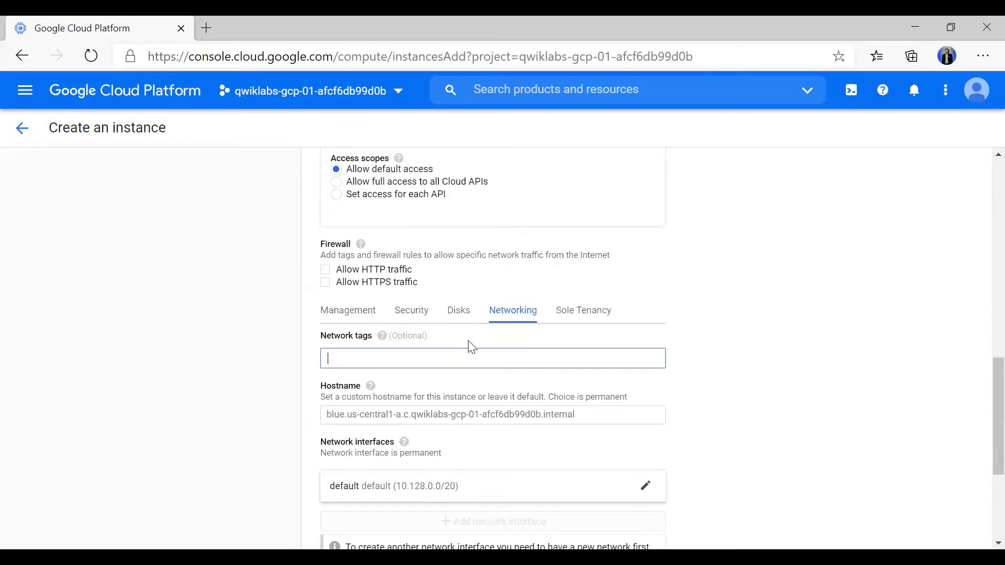
key("alt+Tab")
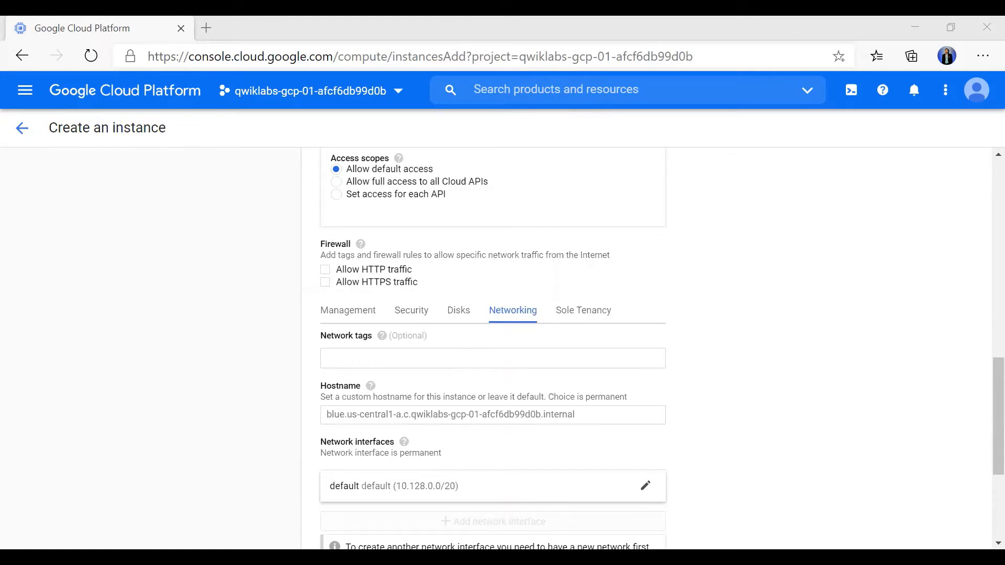
left_click(388, 359)
type("web-server")
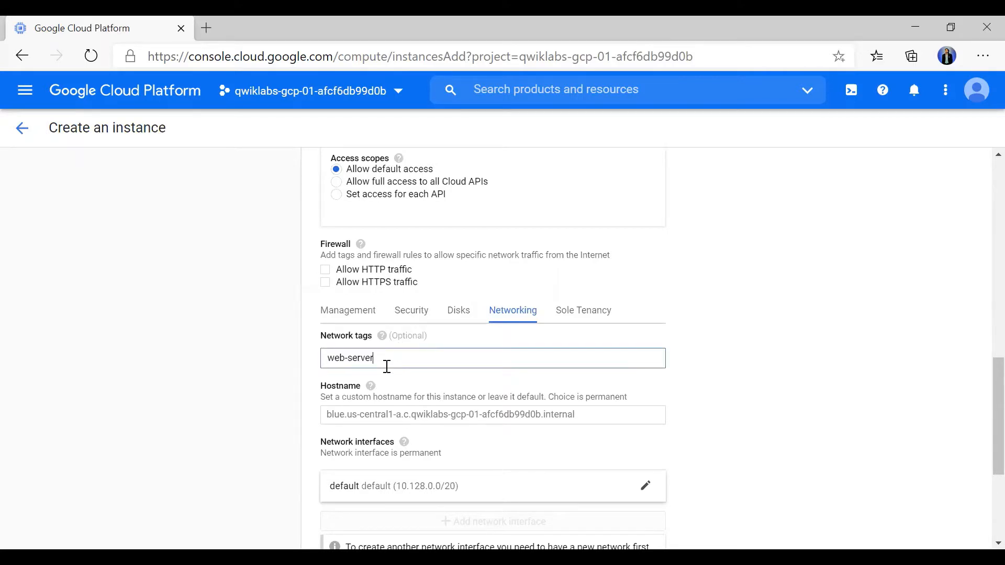
left_click(798, 280)
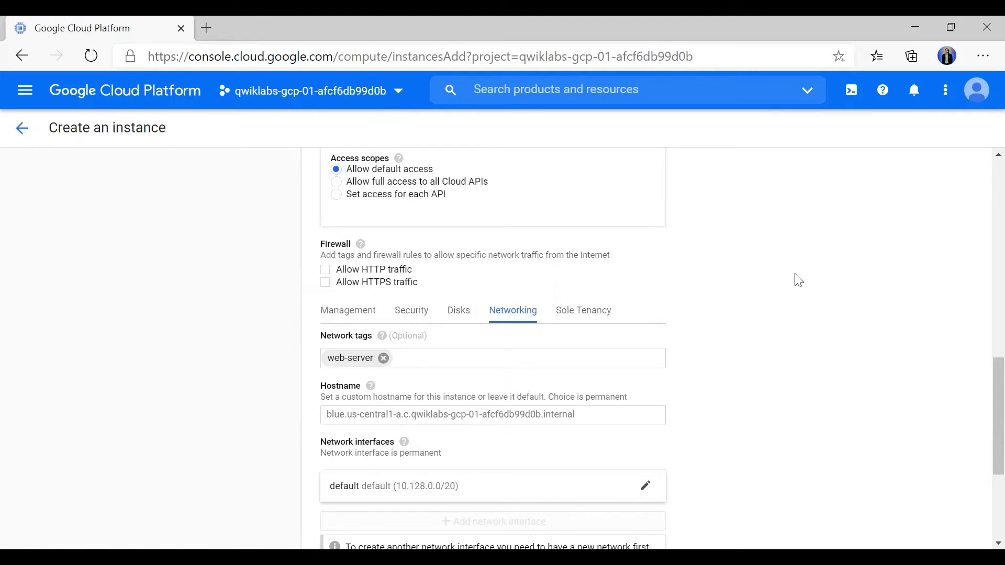
Create the blue instance with its remaining default settings and close the tutorial pane.
scroll(795, 279, "down", 4)
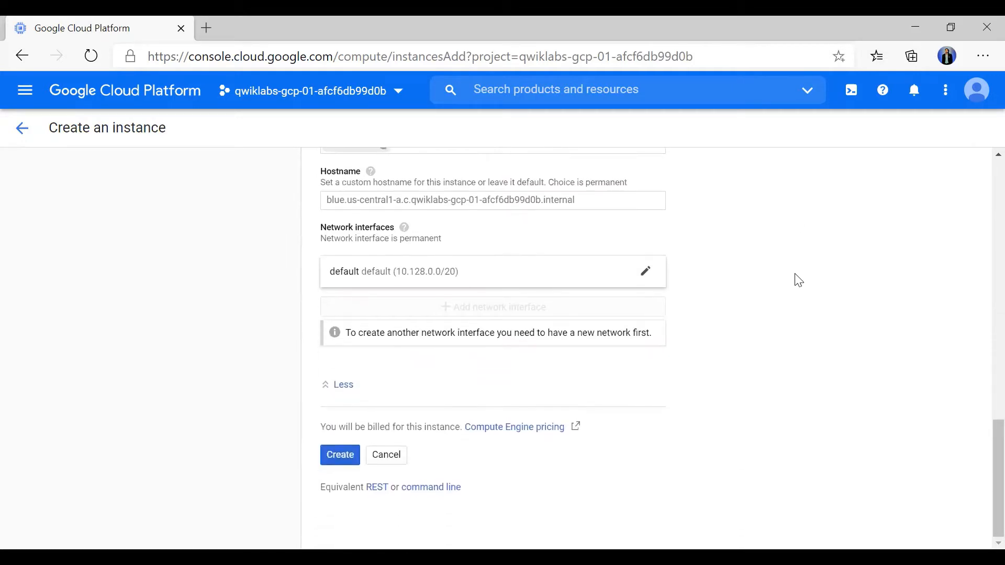
left_click(339, 458)
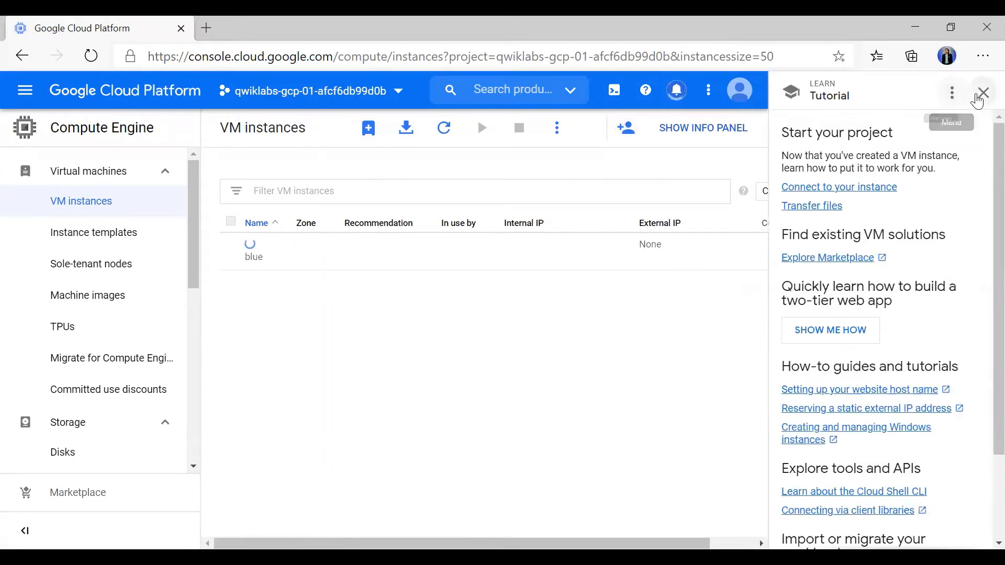
left_click(982, 95)
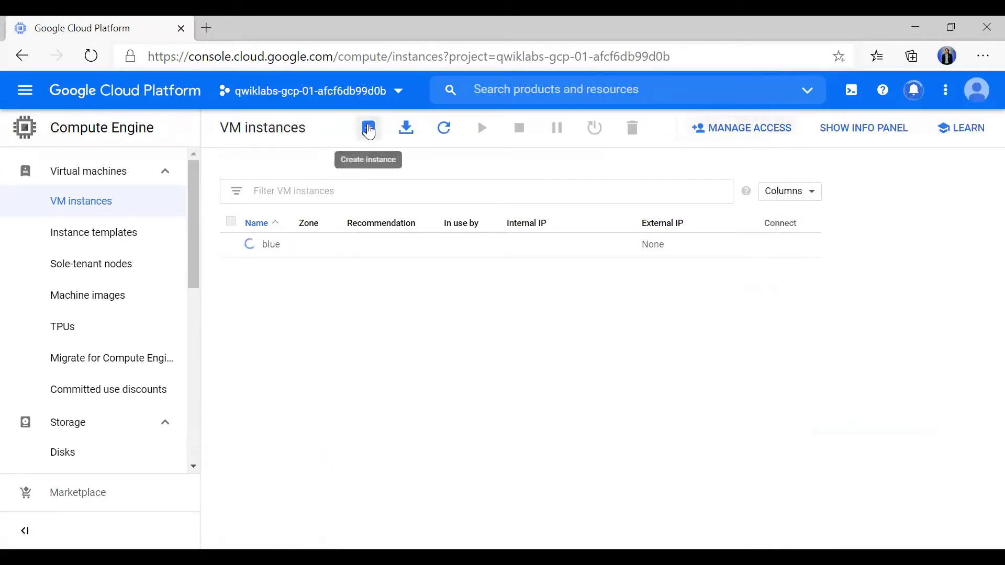
Start creating a second VM instance and name it green.
left_click(369, 130)
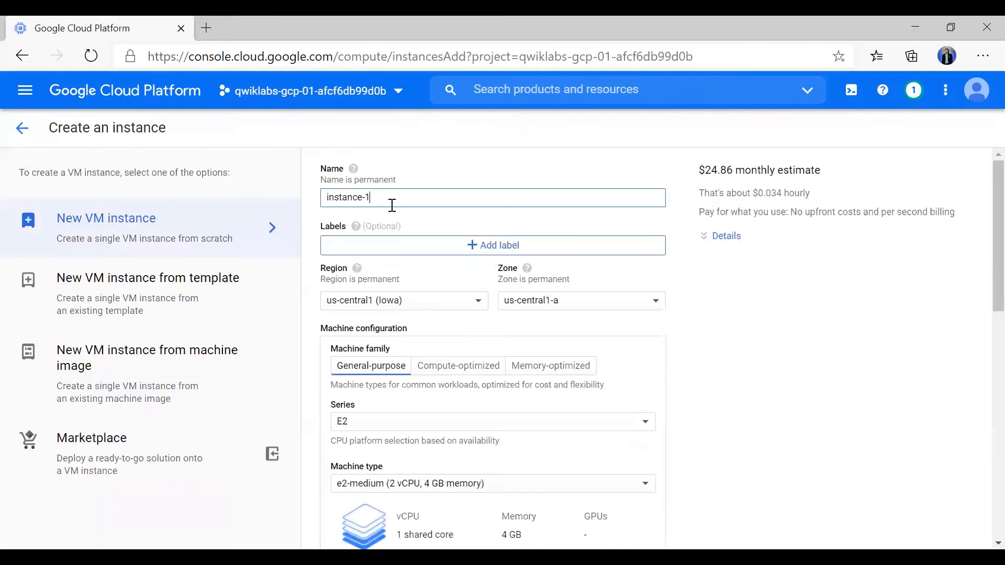
triple_click(392, 204)
type("green")
left_click(909, 382)
scroll(914, 383, "down", 5)
scroll(909, 382, "up", 4)
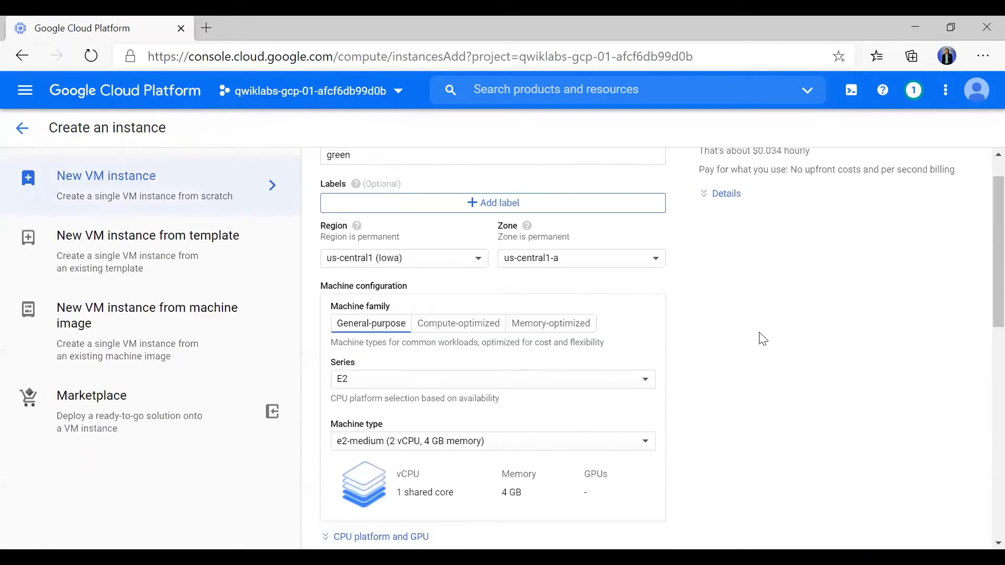
Check the networking options of the green instance, leave its network tags empty, and create it.
scroll(677, 360, "down", 4)
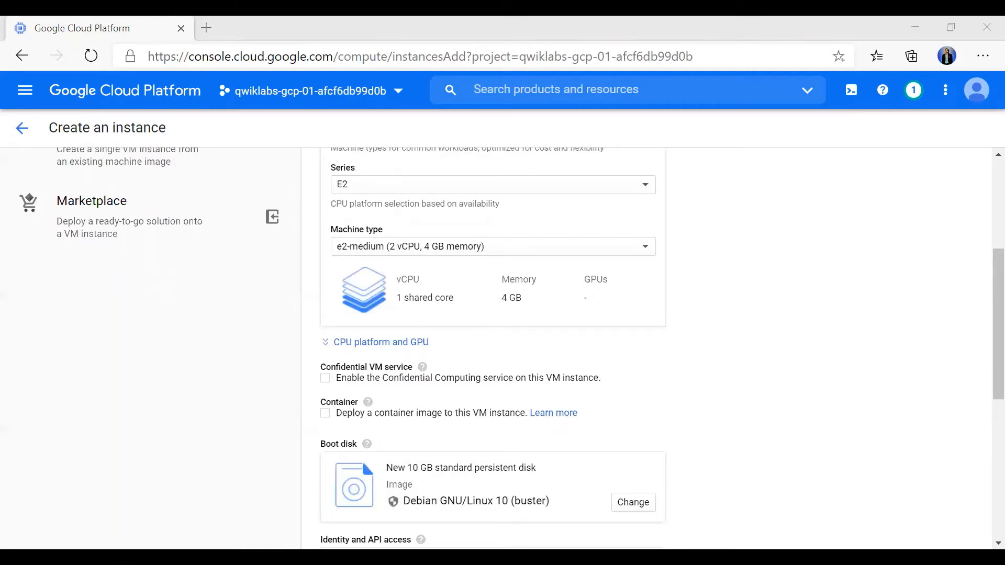
left_click(538, 359)
scroll(538, 359, "down", 8)
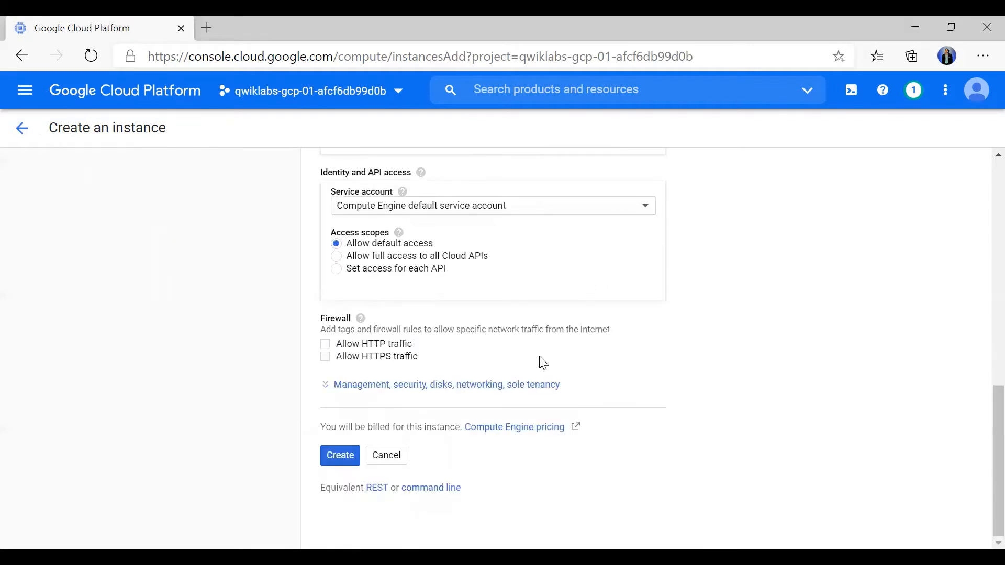
left_click(407, 392)
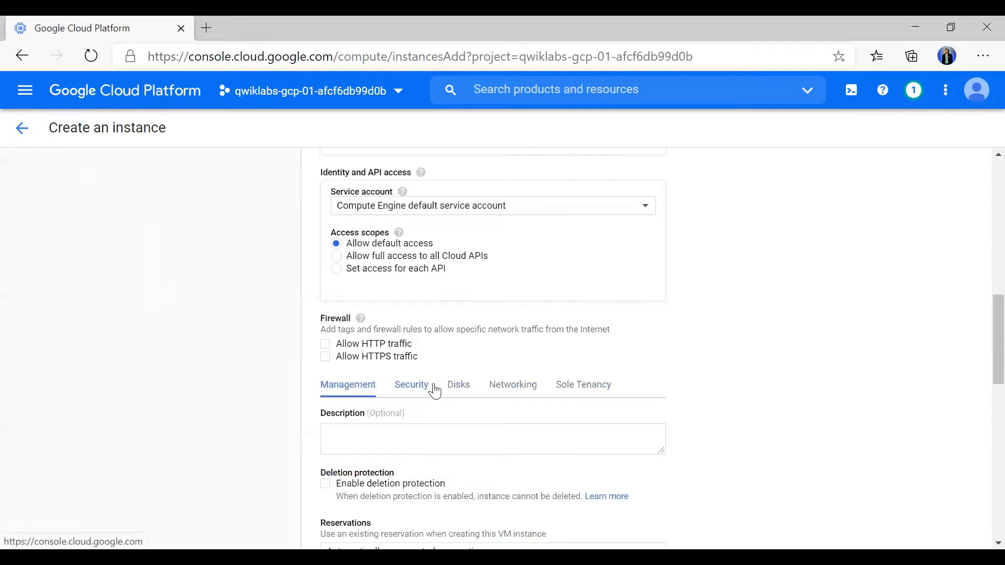
left_click(495, 386)
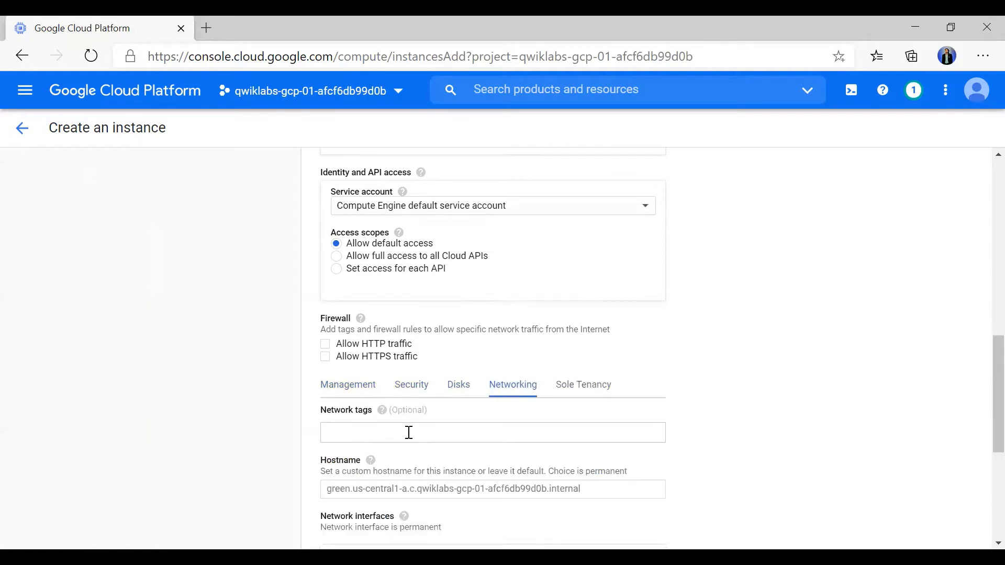
scroll(406, 432, "down", 5)
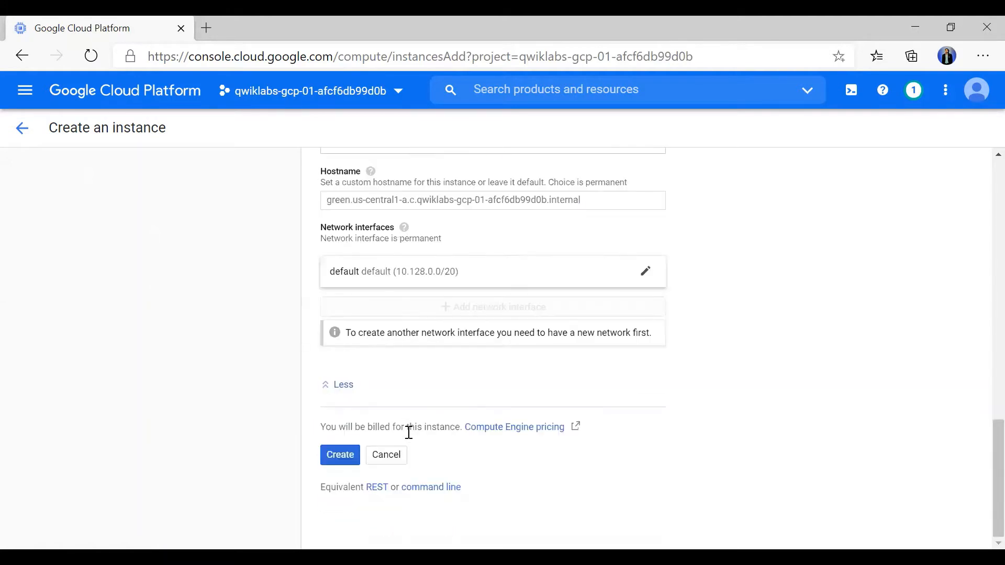
left_click(336, 459)
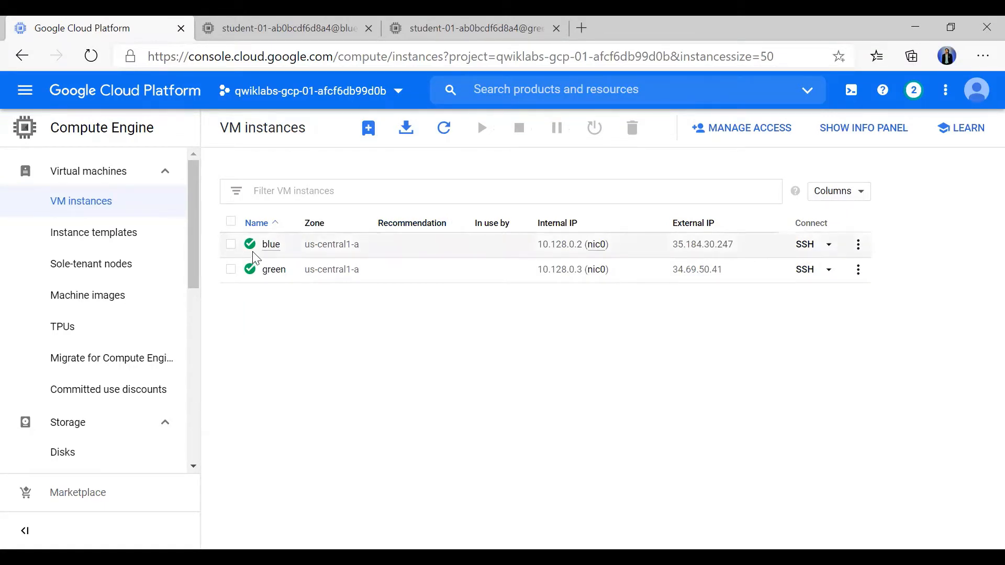
Switch to the open SSH session of the blue instance.
left_click(302, 22)
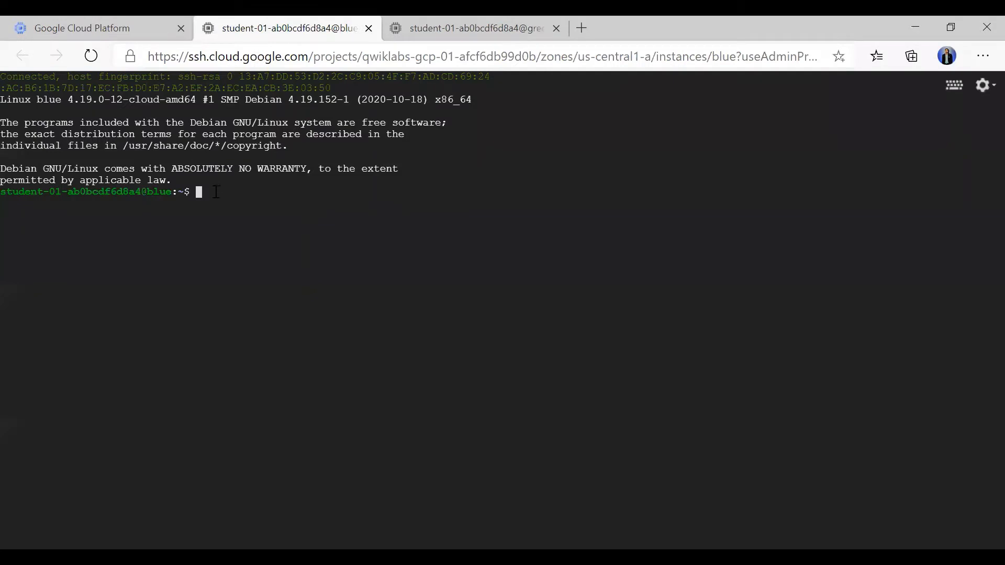
double_click(167, 192)
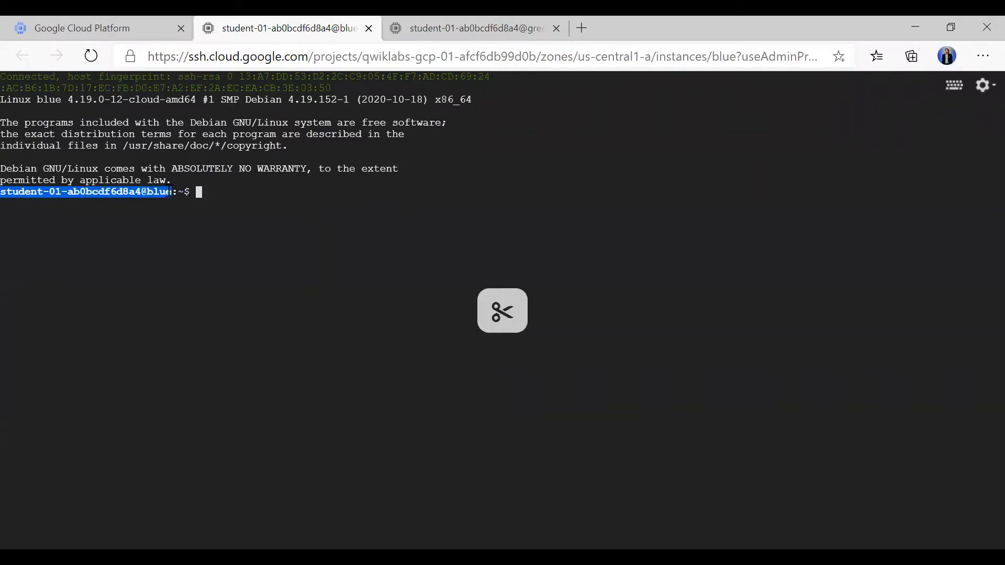
key("ctrl+c")
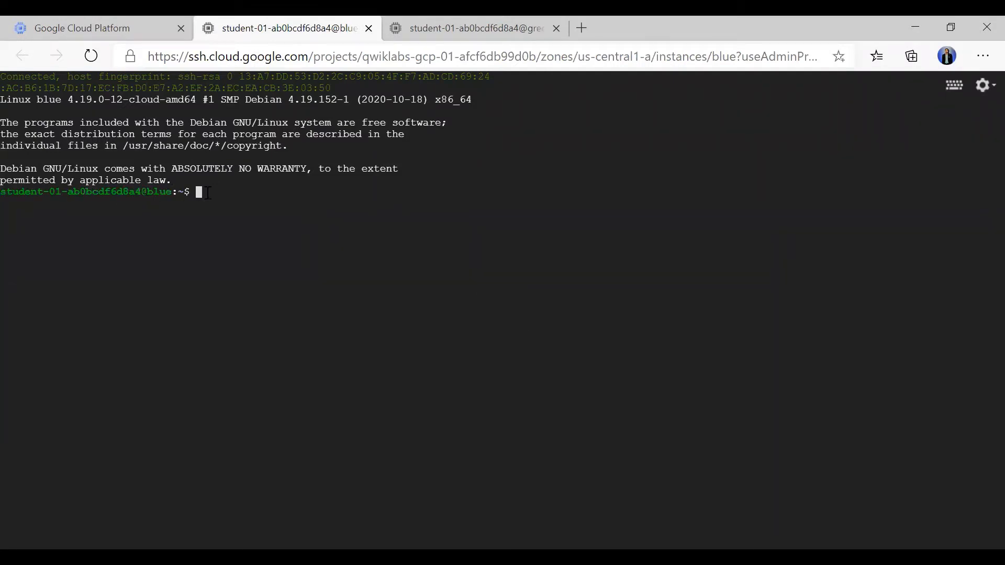
key("ctrl+v")
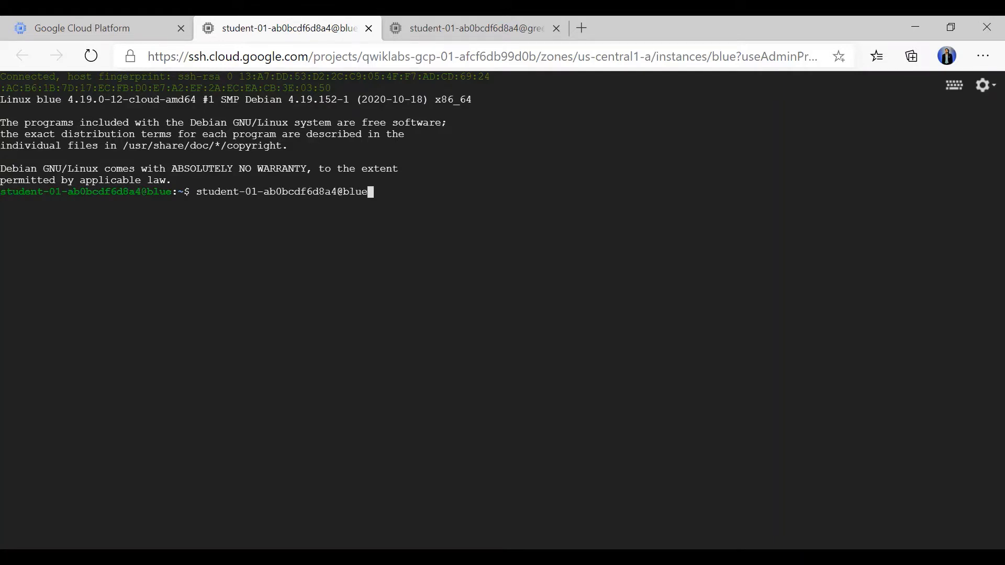
key("BackSpace")
key("BackSpace")
key("BackSpace")
key("BackSpace")
key("BackSpace")
key("BackSpace")
key("BackSpace")
key("BackSpace")
key("BackSpace")
key("BackSpace")
key("BackSpace")
key("BackSpace")
key("BackSpace")
key("BackSpace")
key("BackSpace")
key("BackSpace")
key("BackSpace")
key("BackSpace")
key("BackSpace")
key("BackSpace")
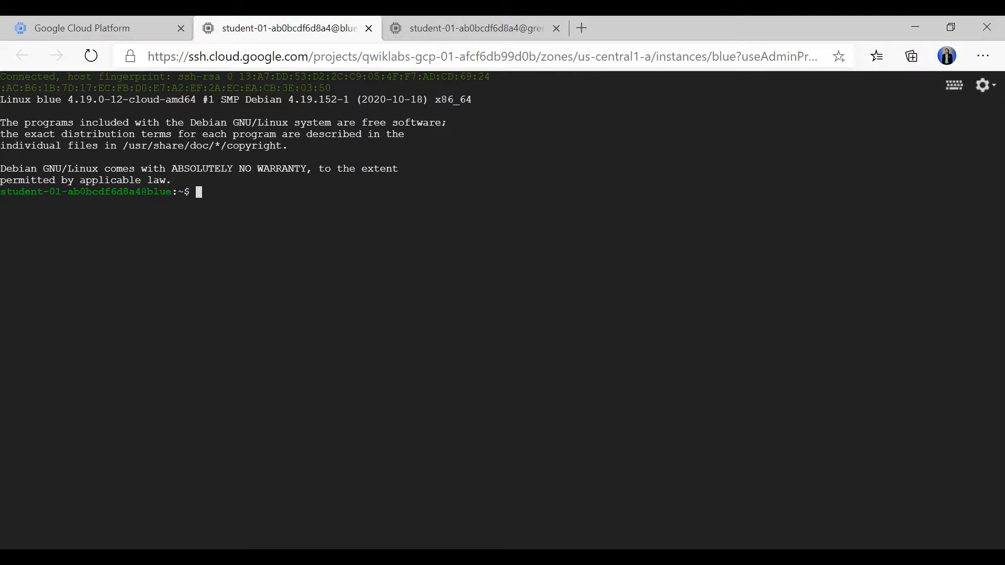
key("alt+Tab")
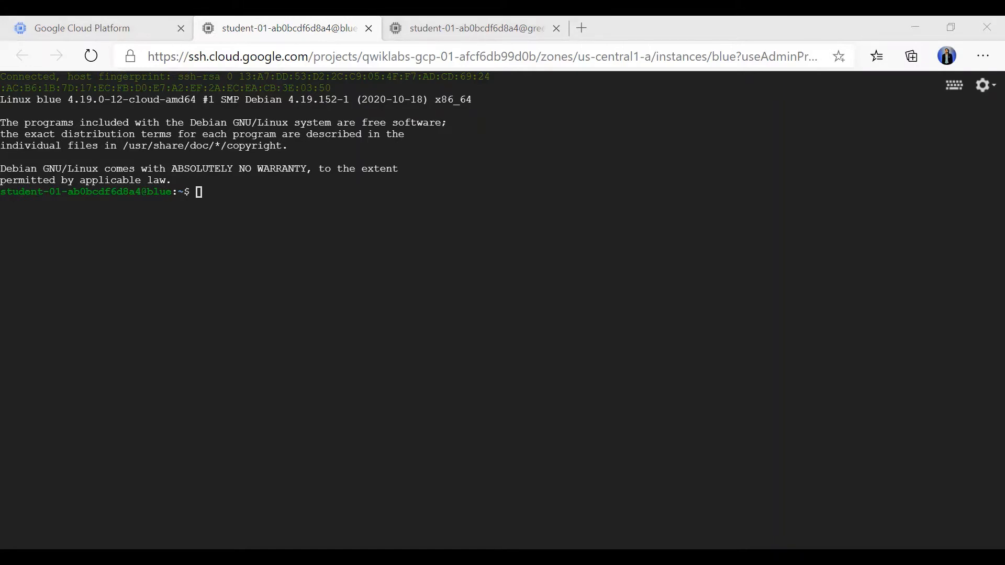
left_click(227, 199)
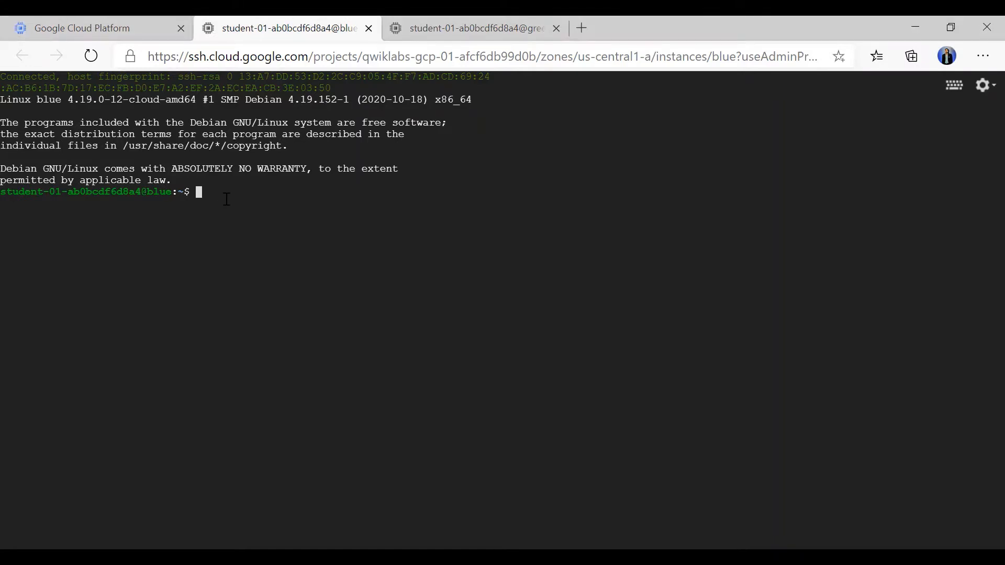
Install the nginx-light package on the blue instance with sudo apt-get install nginx-light -y.
key("ctrl+v")
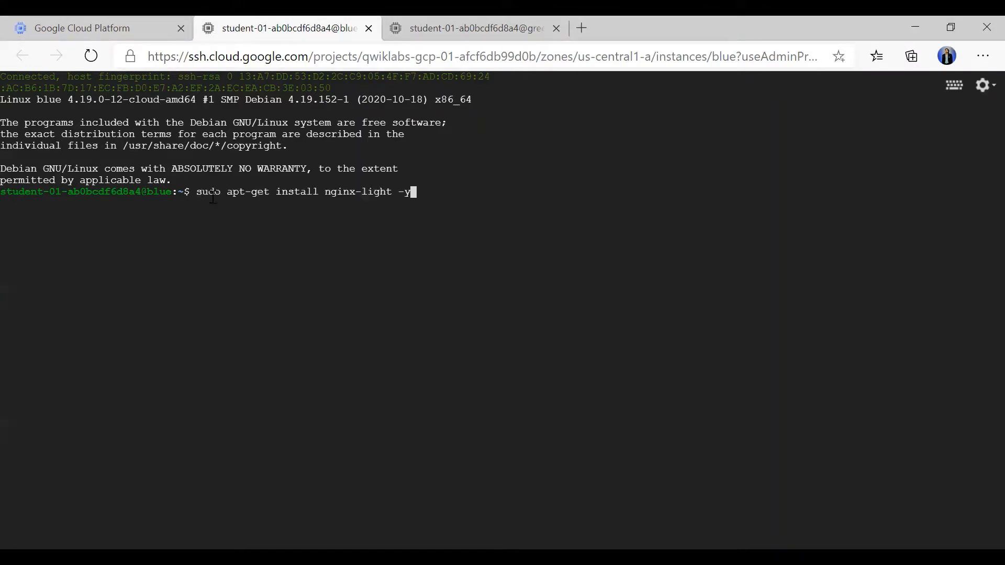
double_click(213, 194)
left_click_drag(226, 194, 413, 191)
left_click(432, 194)
key("Return")
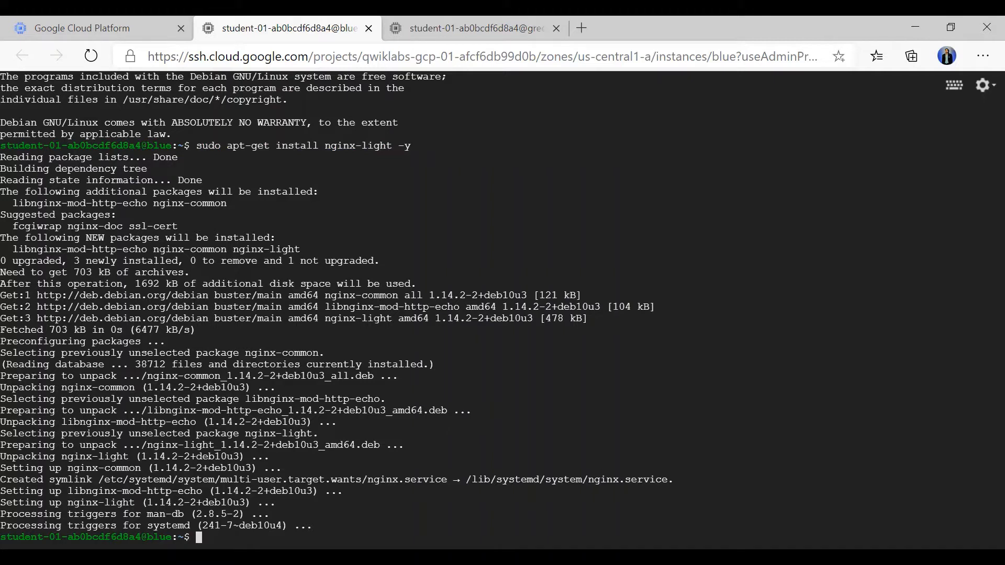
Open /var/www/html/index.nginx-debian.html on the blue instance in the nano editor with sudo.
key("alt+Tab")
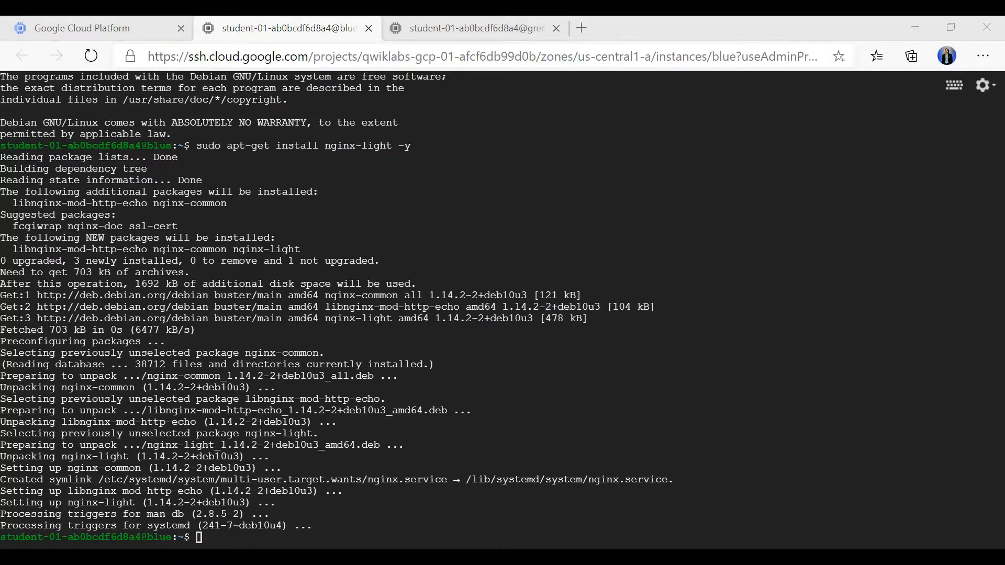
key("alt+Tab")
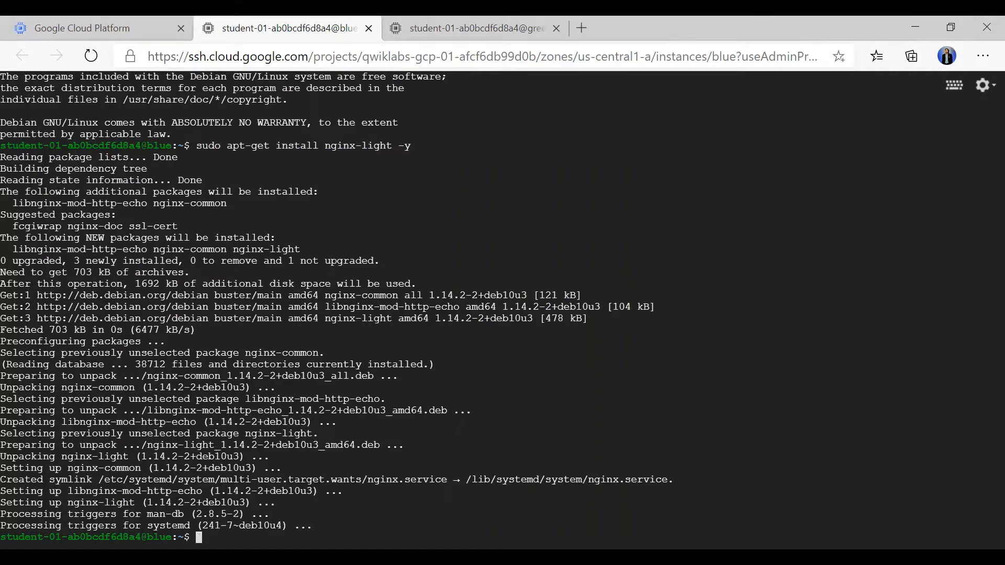
type("sudo nano /var/www/html/index.nginx-debian.html")
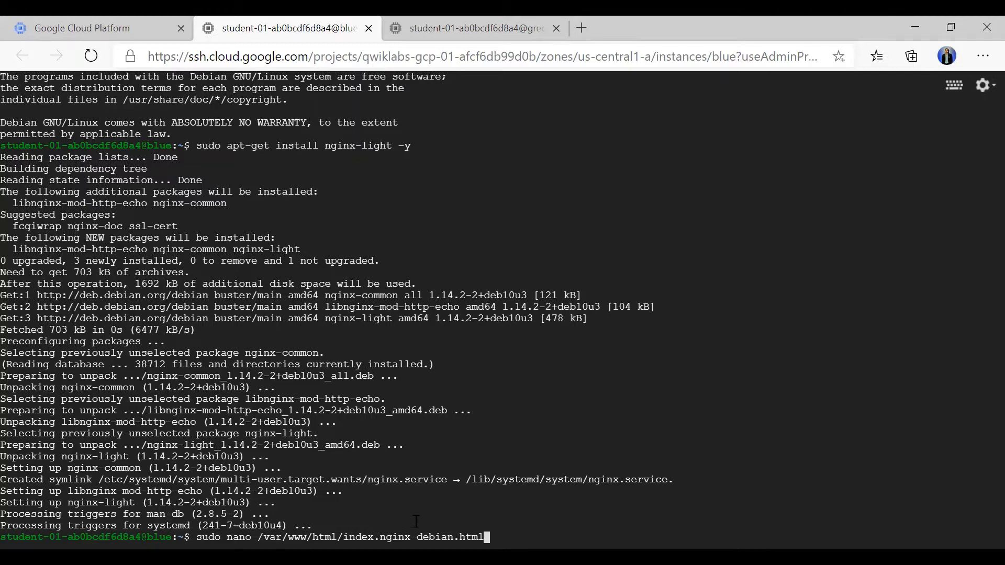
key("Return")
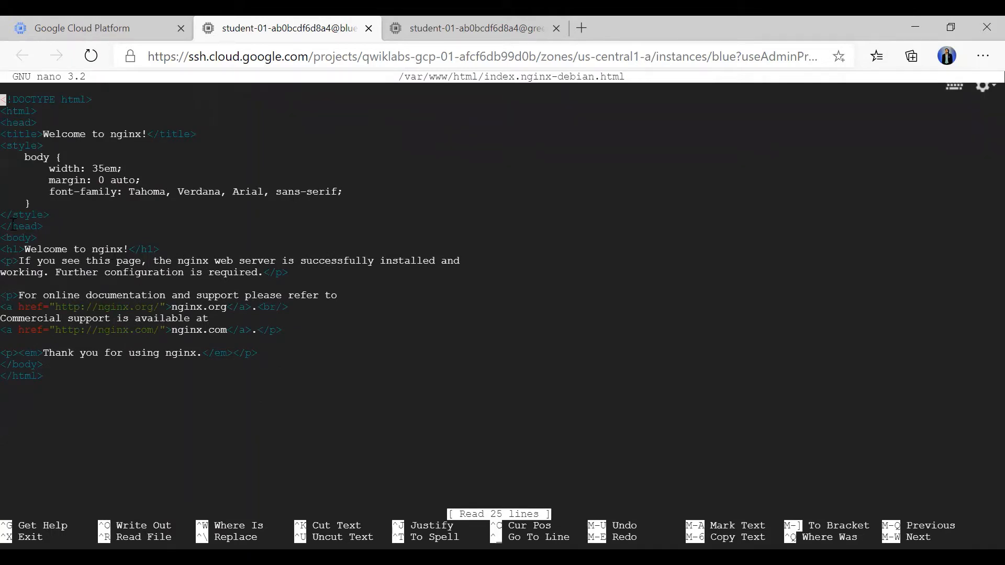
scroll(74, 203, "up", 1)
scroll(74, 203, "up", 1)
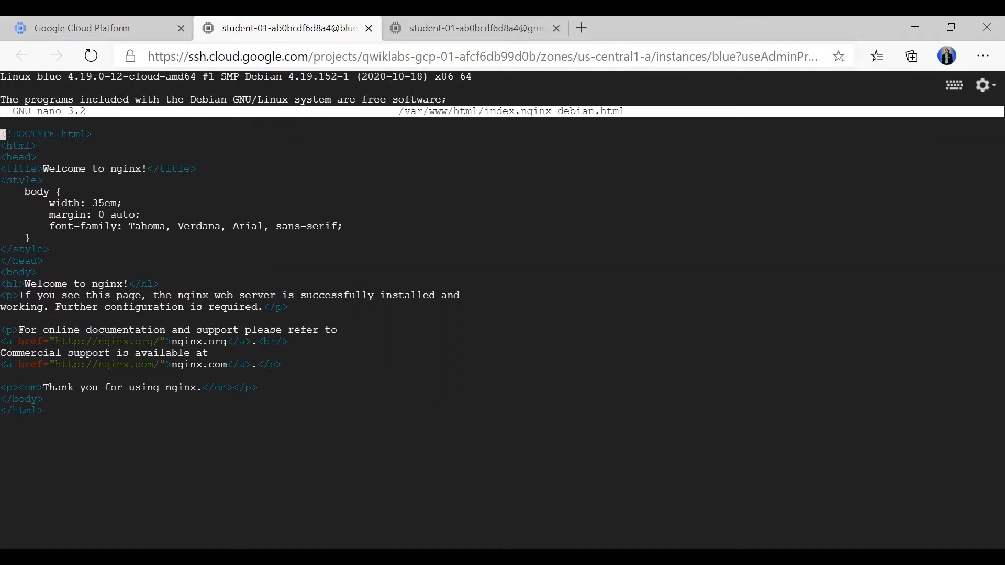
key("alt+Tab")
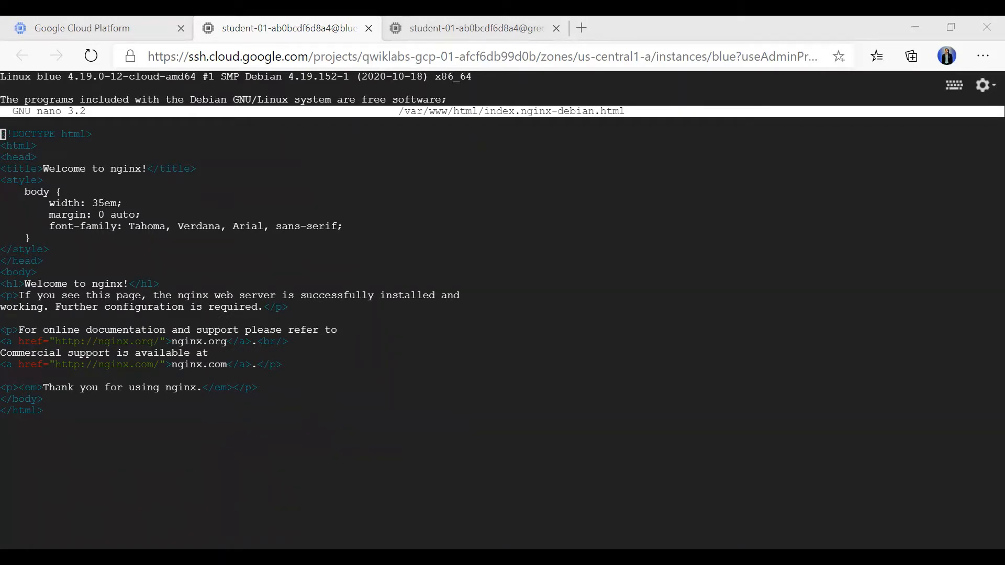
key("alt+Tab")
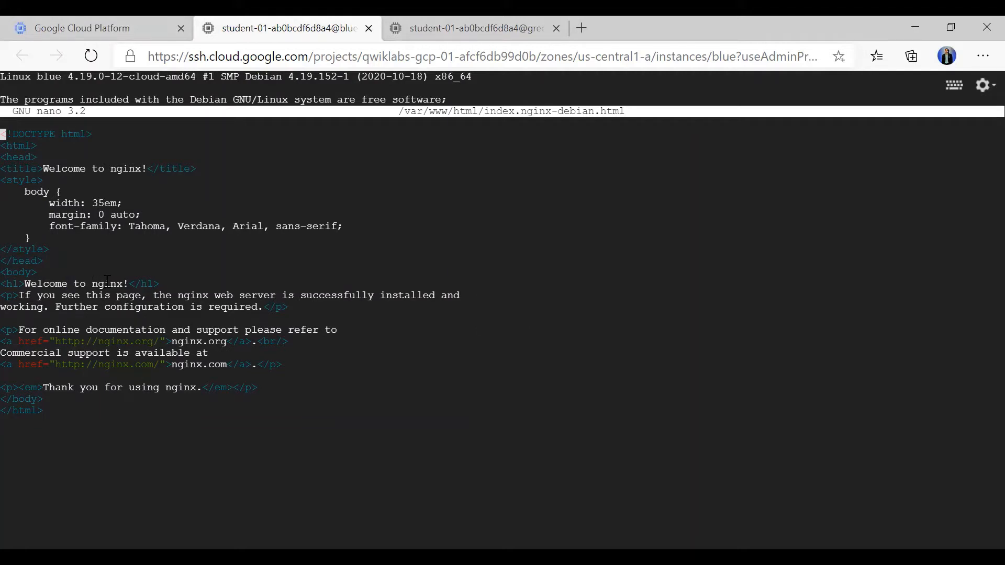
Change the h1 heading in the page body to read "Welcome to Blue Server!".
key("Down")
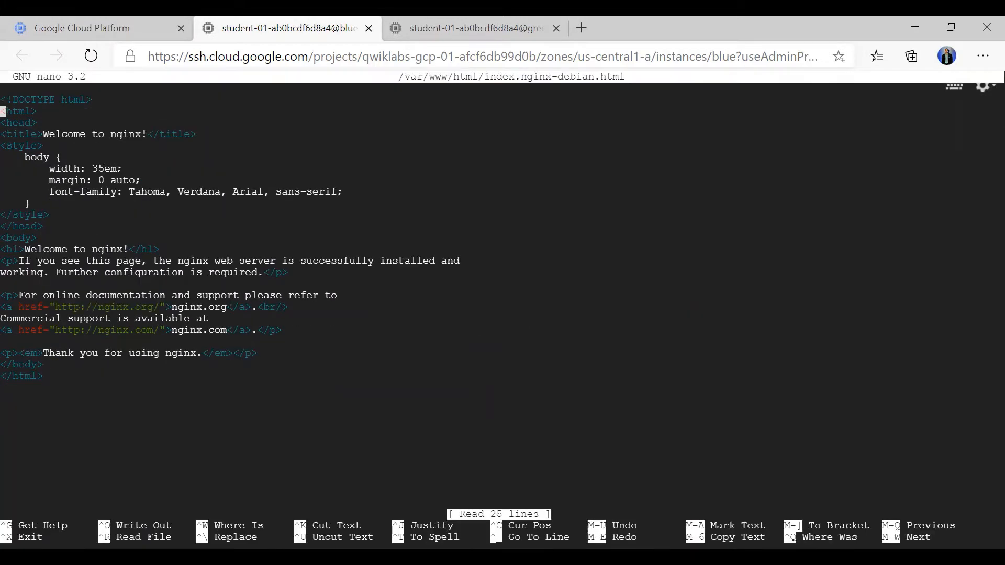
key("Down")
key("Down")
key("Down")
key("Down")
key("Down")
key("Down")
key("Down")
key("Down")
key("Down")
key("Down")
key("Down")
key("Down")
key("Down")
key("Down")
key("Down")
key("Down")
key("Down")
key("Up")
key("Up")
key("Up")
key("Up")
key("Up")
key("Up")
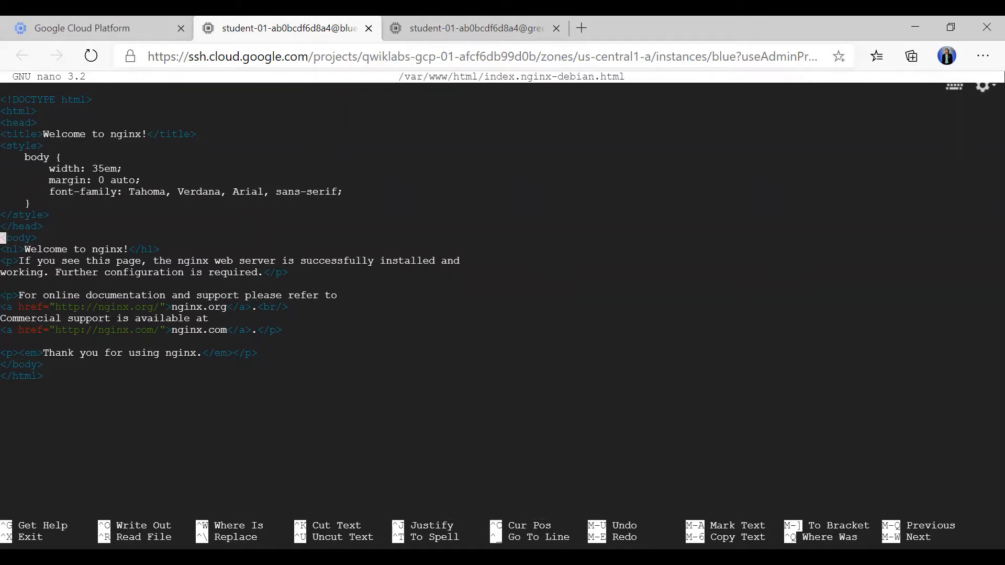
key("Down")
key("Right")
key("Right")
key("Right")
key("Right")
key("Right")
key("Right")
key("Right")
key("Right")
key("Right")
key("Right")
key("Right")
key("Right")
key("Right")
key("Right")
key("Right")
key("Right")
key("Right")
key("Right")
key("Right")
key("Right")
key("BackSpace")
key("BackSpace")
key("BackSpace")
key("BackSpace")
key("BackSpace")
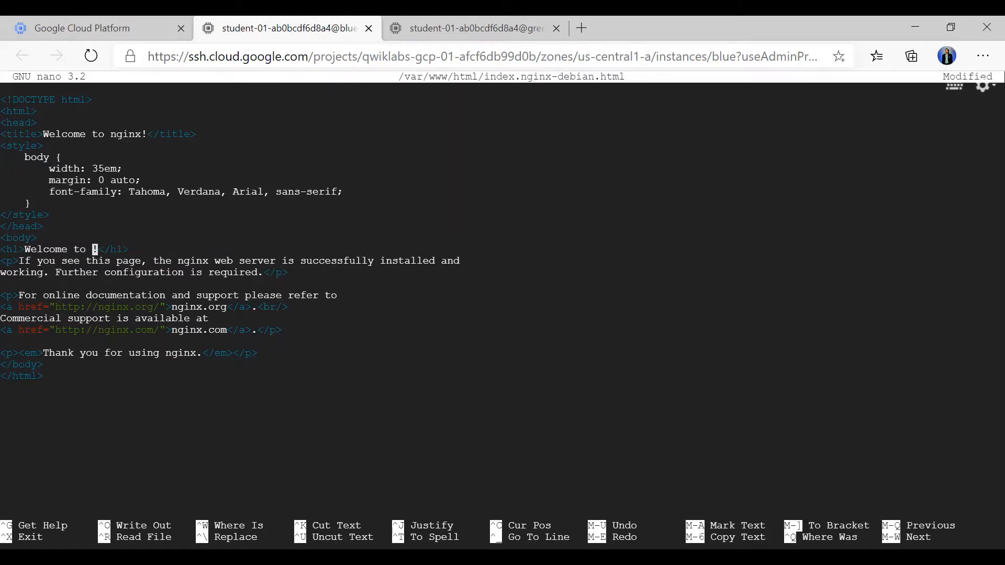
type("Blue Server")
Save the edited page under its existing file name and exit nano.
key("ctrl+o")
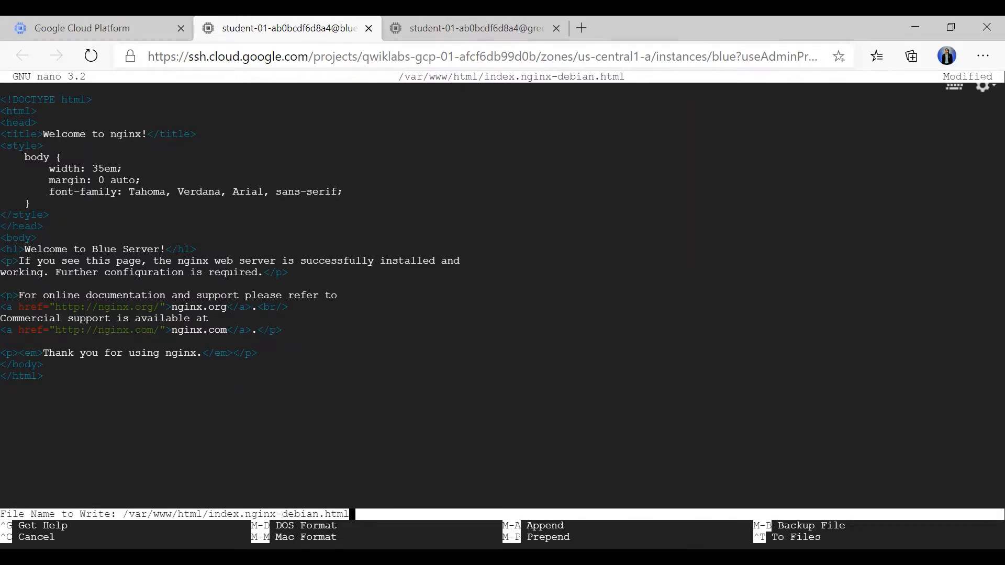
key("Return")
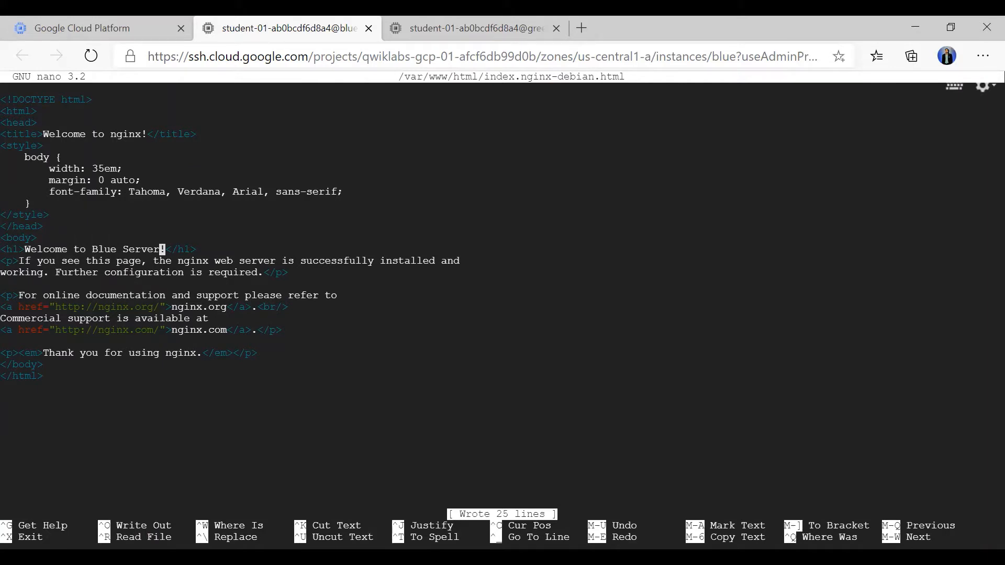
key("ctrl+x")
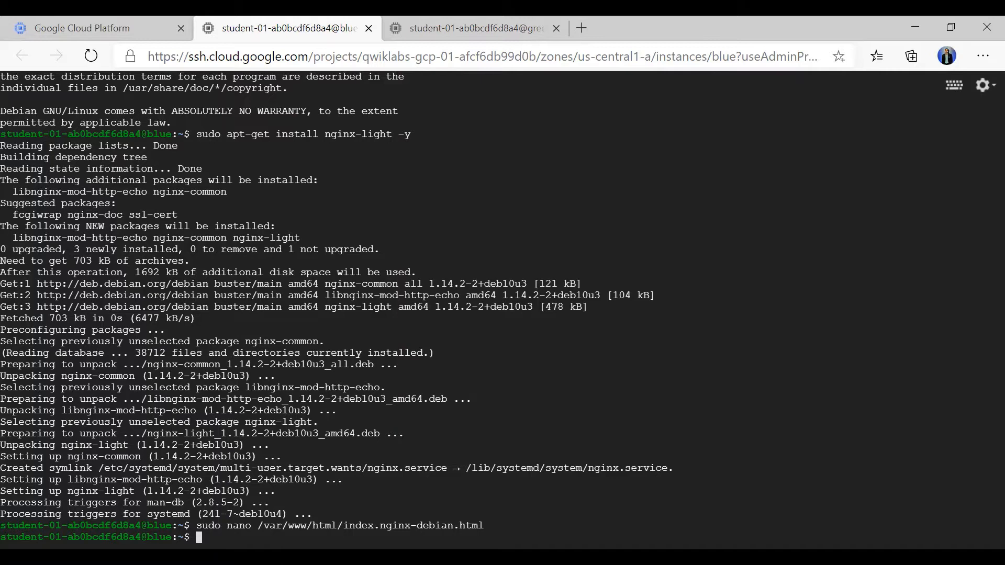
Print /var/www/html/index.nginx-debian.html on the blue instance with cat and check its h1 heading.
left_click(126, 18)
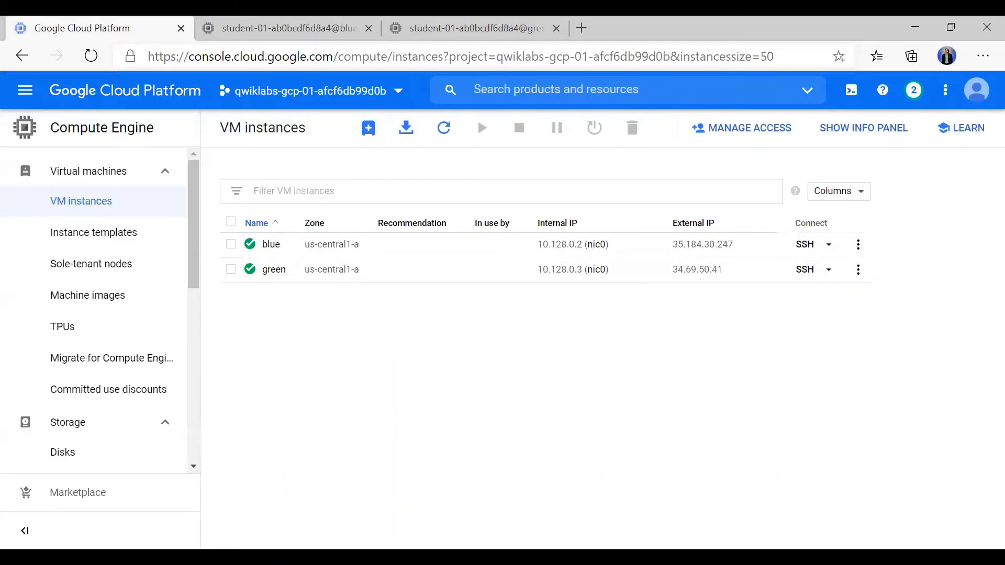
left_click(446, 431)
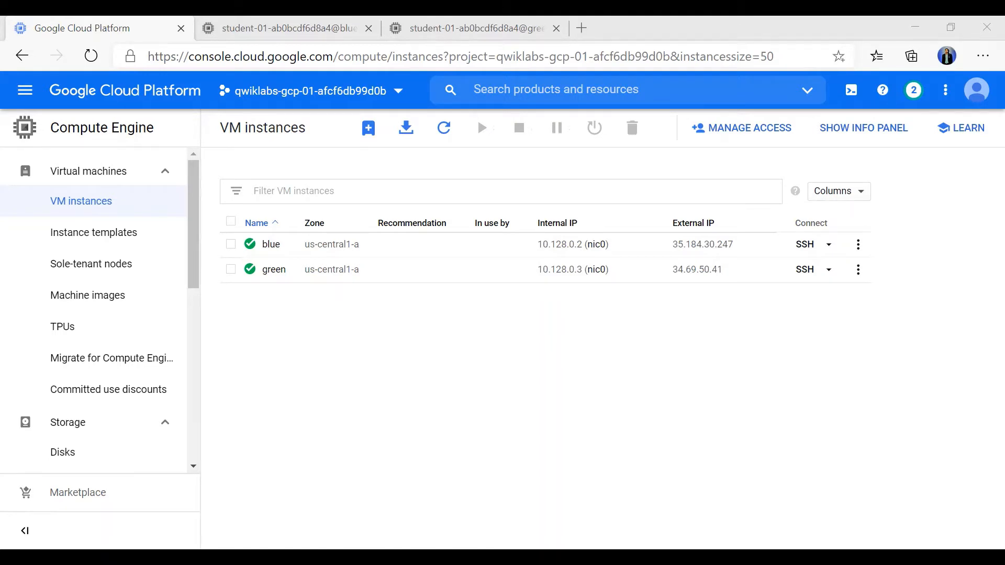
left_click(308, 19)
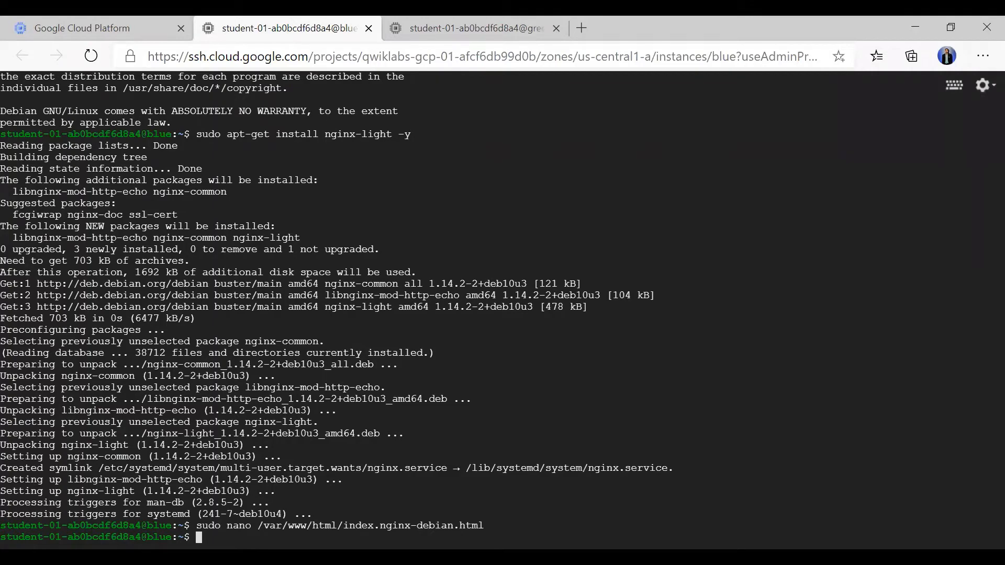
key("ctrl+v")
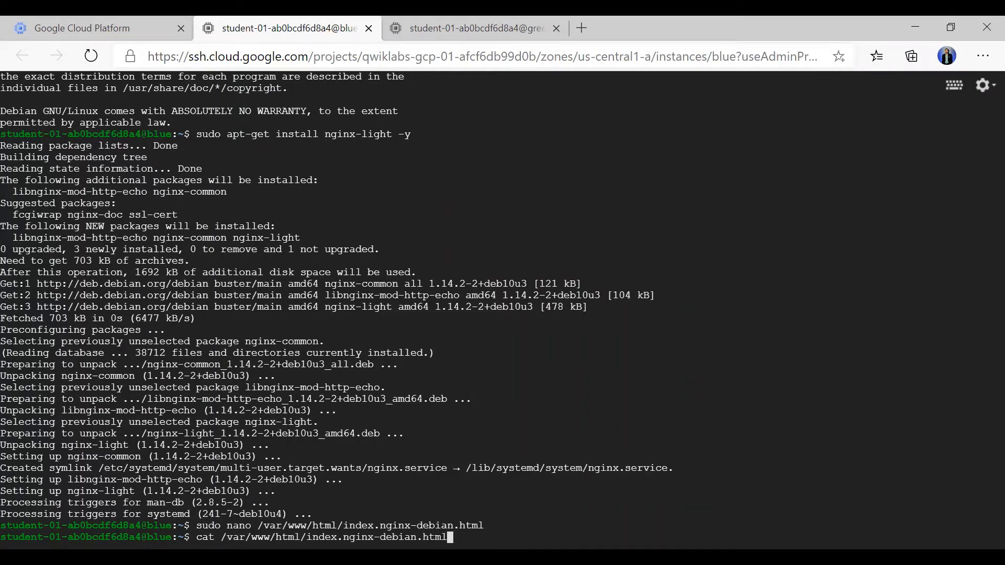
key("Return")
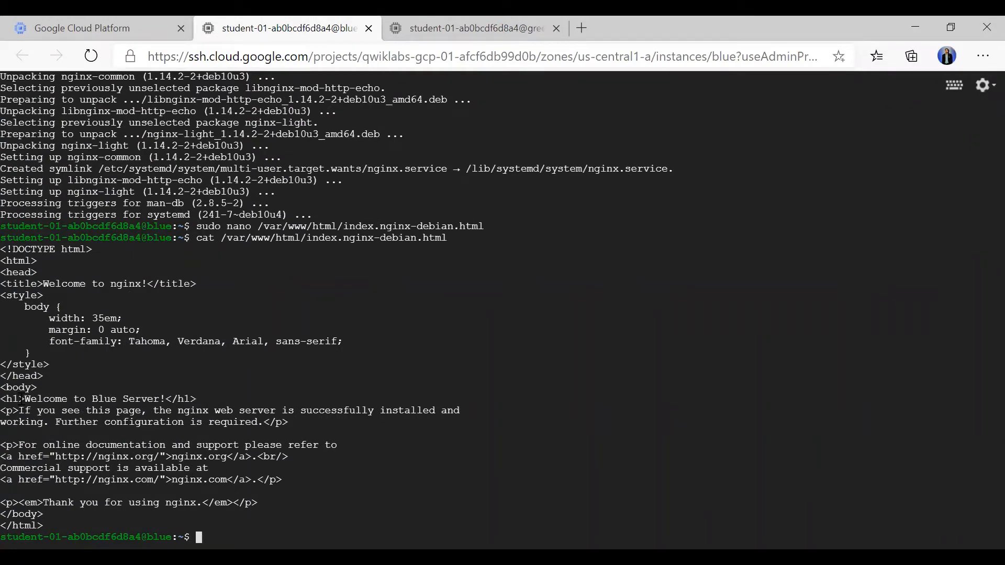
left_click_drag(22, 398, 167, 399)
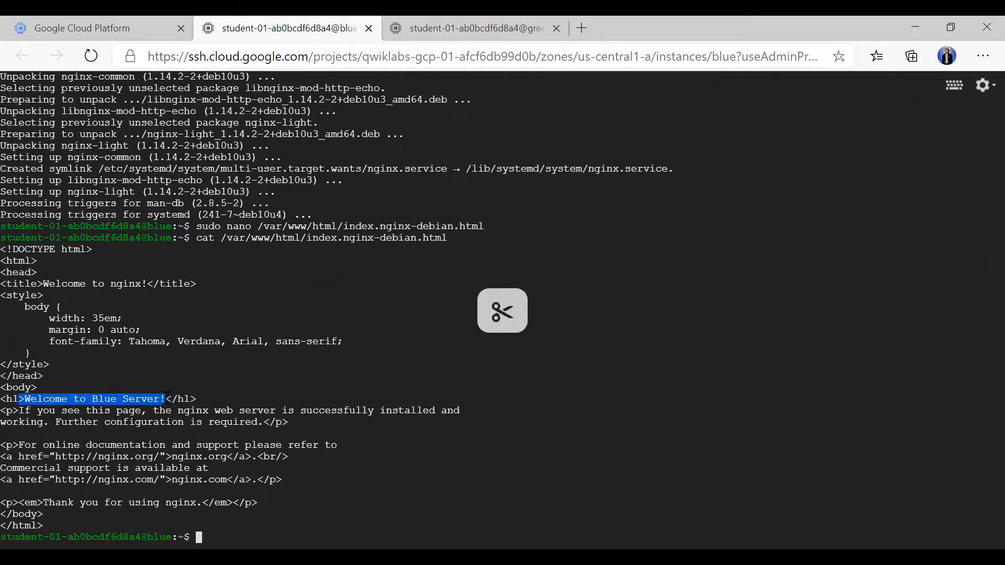
left_click(234, 391)
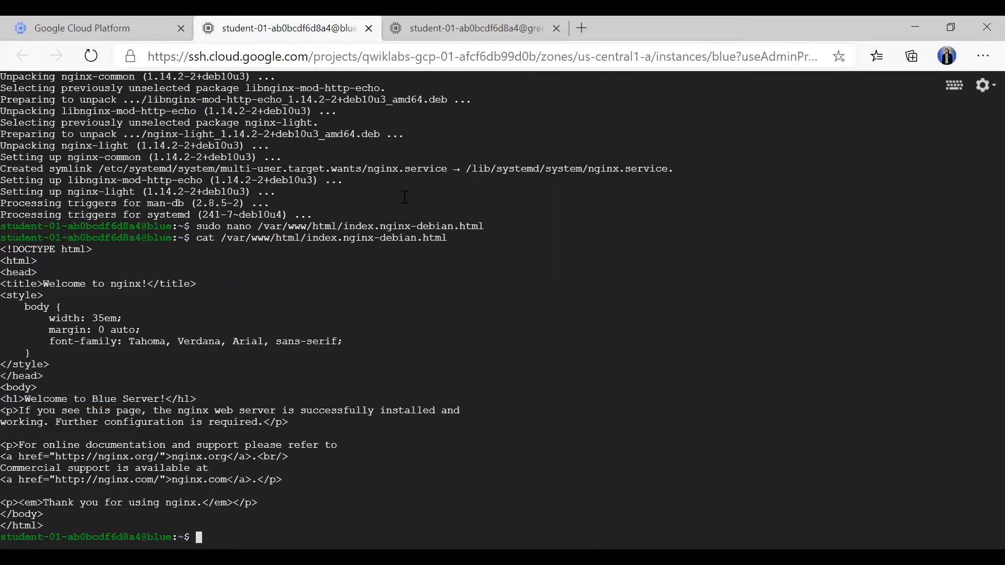
Switch to the green instance's SSH session and install nginx there with sudo apt-get install nginx-light -y.
scroll(404, 197, "up", 10)
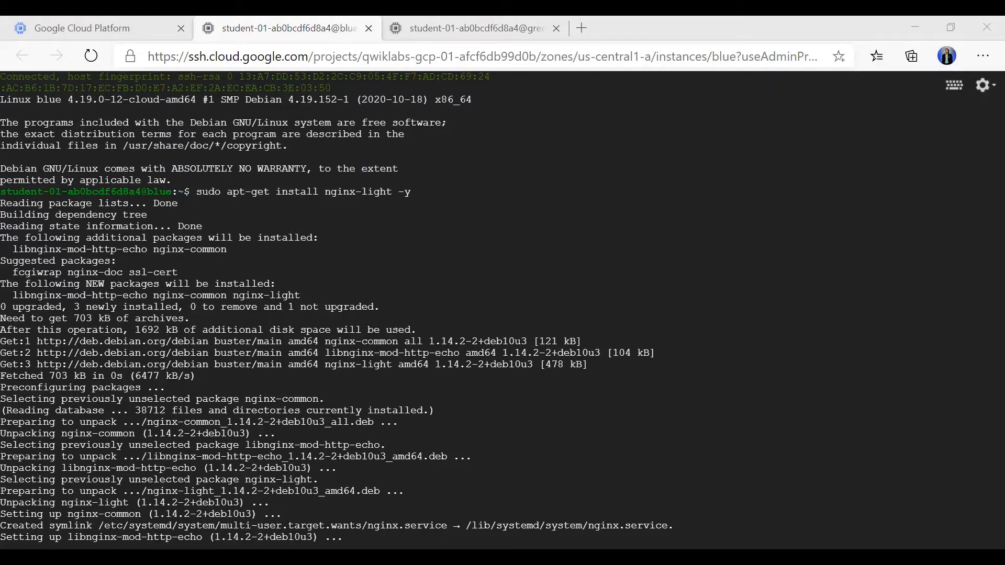
left_click(448, 27)
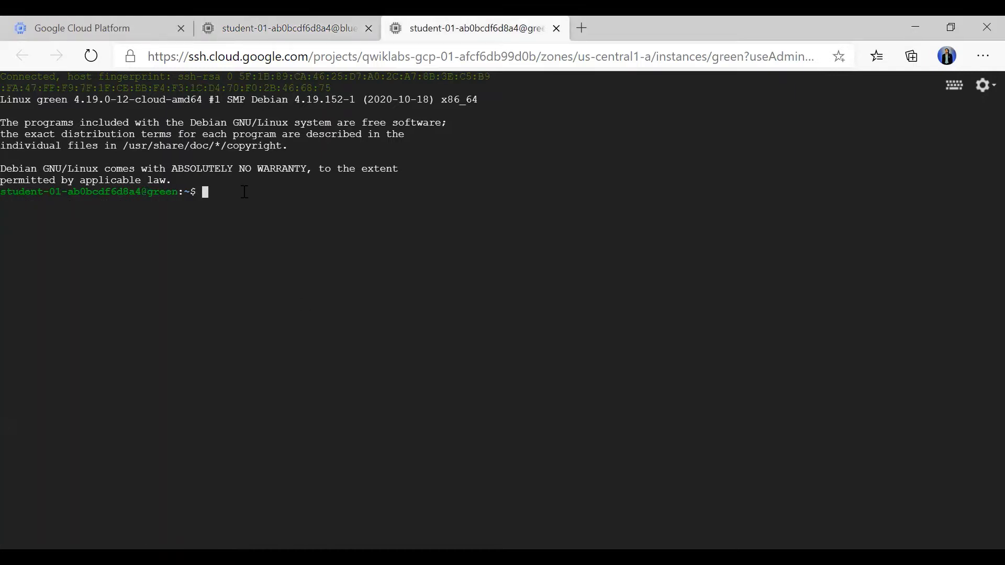
type("sudo apt-get install nginx-light -y")
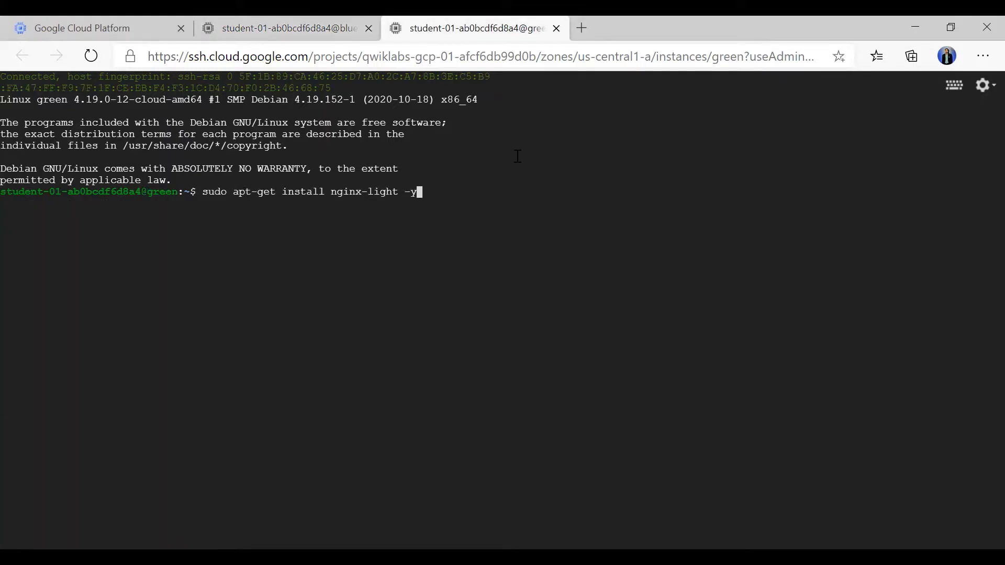
key("Return")
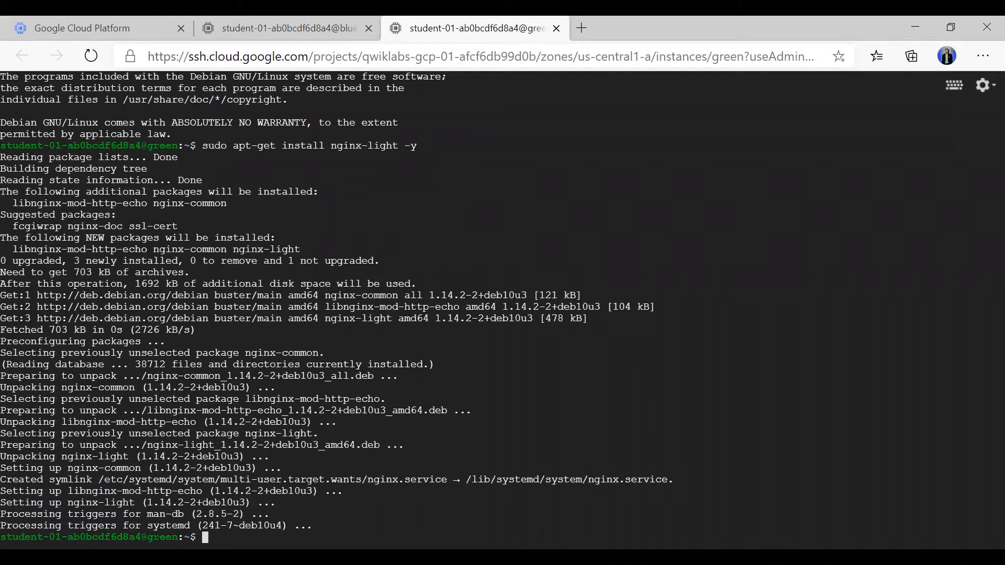
Open /var/www/html/index.nginx-debian.html on the green instance in the nano editor with sudo.
key("alt+Tab")
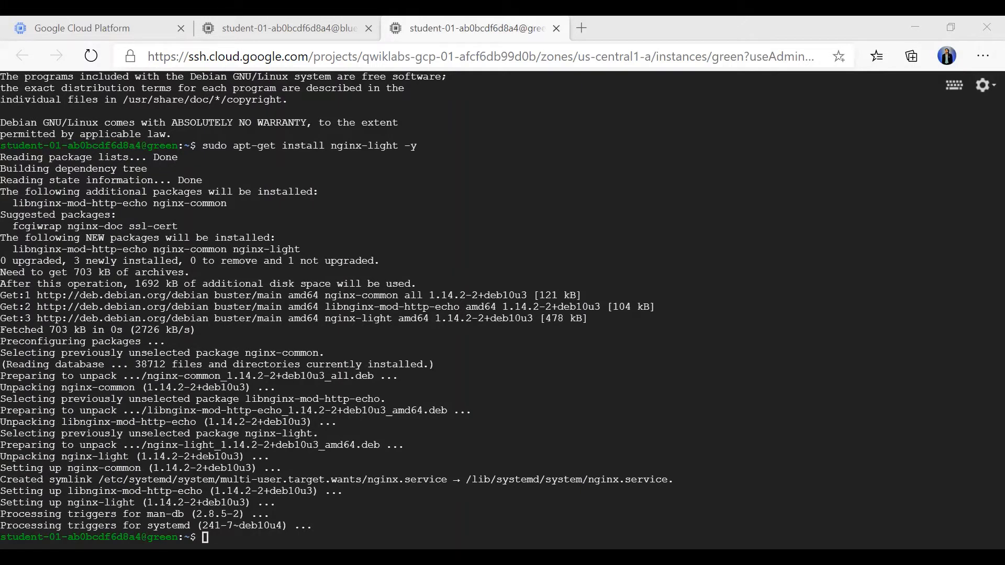
key("alt+Tab")
type("sudo nano /var/www/html/index.nginx-debian.html")
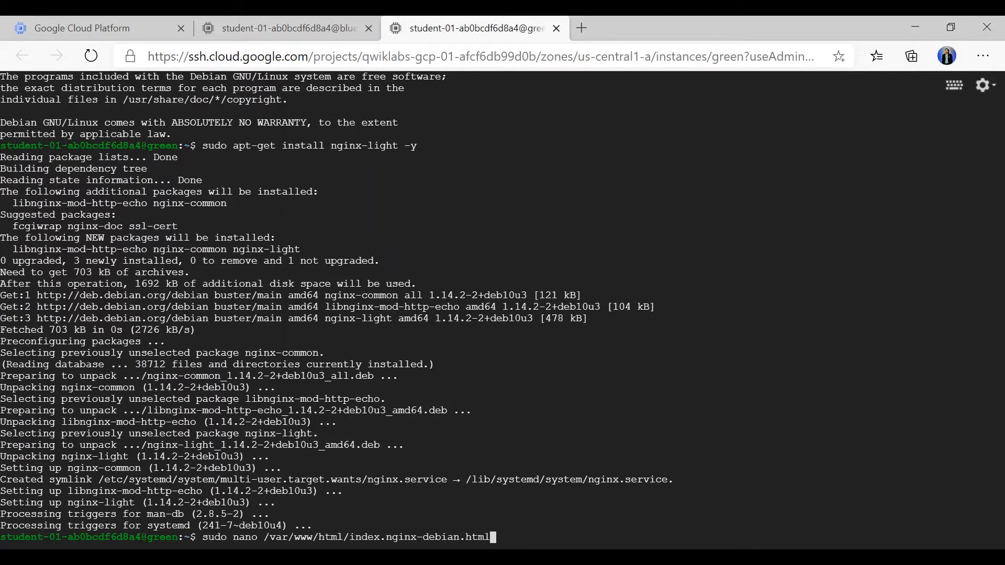
key("Return")
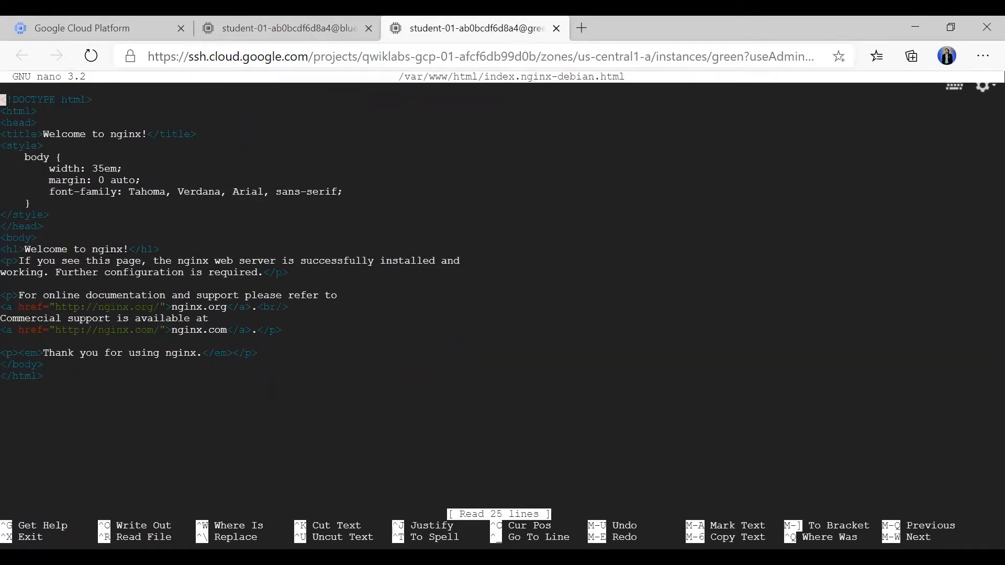
Change the page's h1 heading on the green instance to "Welcome to Green Server!".
key("Down")
key("Down")
key("Down")
key("Down")
key("Down")
key("Down")
key("Down")
key("Down")
key("Down")
key("Down")
key("Down")
key("Down")
key("Down")
key("Down")
key("Down")
key("Down")
key("Down")
key("Down")
key("Down")
key("Down")
key("Down")
key("Down")
key("Down")
key("Down")
key("Down")
key("Up")
key("Up")
key("Up")
key("Up")
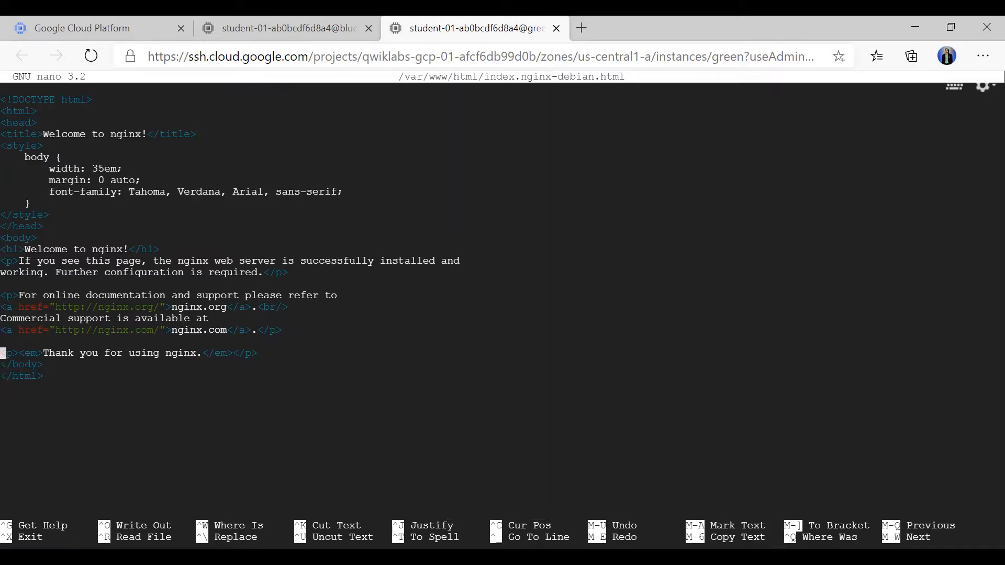
key("Up")
key("Up")
key("Up")
key("Up")
key("Up")
key("Up")
key("Up")
key("Up")
key("Right")
key("Right")
key("Right")
key("Right")
key("Right")
key("Right")
key("Right")
key("Right")
key("Right")
key("Right")
key("Right")
key("Right")
key("Right")
key("Right")
key("Right")
key("Right")
key("Right")
key("Right")
key("Right")
key("Right")
key("Right")
key("Right")
key("Right")
key("Right")
key("Right")
key("Left")
key("Left")
key("Left")
key("Left")
key("Left")
key("Left")
key("Left")
key("Left")
key("Left")
key("Left")
key("Left")
key("Right")
key("BackSpace")
key("BackSpace")
key("BackSpace")
key("BackSpace")
key("BackSpace")
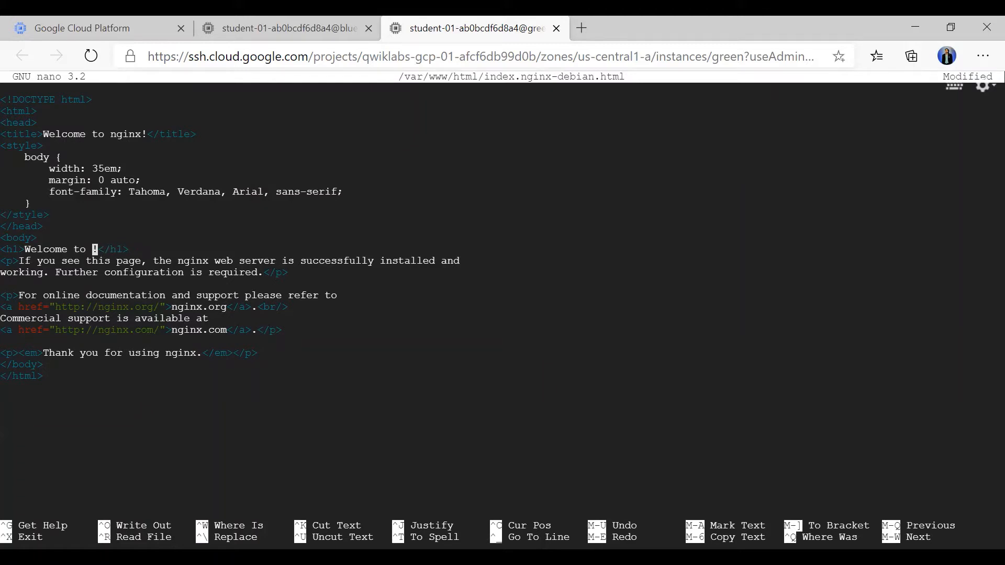
type("Green Server")
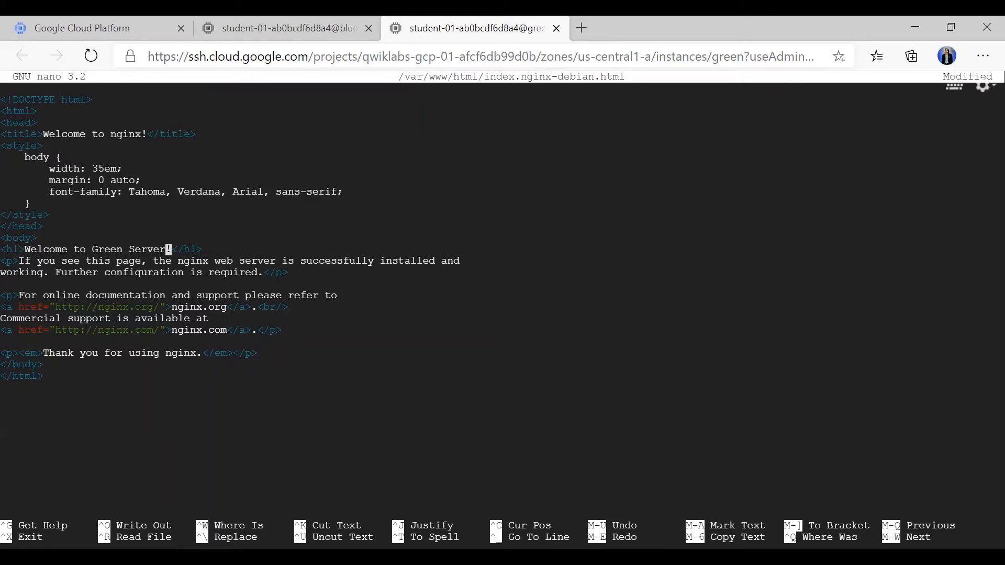
Save the green instance's edited welcome page under its existing file name and exit nano.
key("ctrl+o")
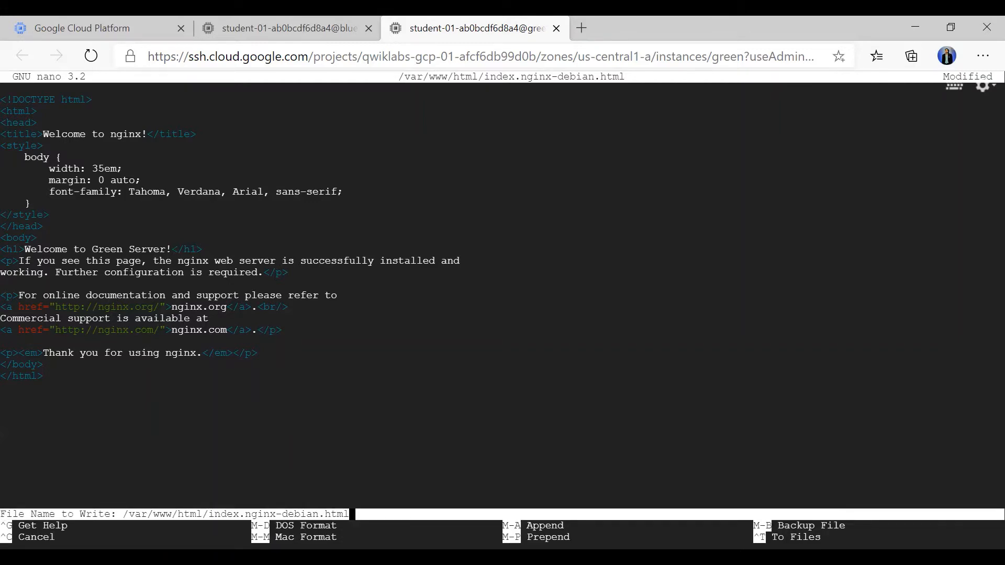
key("Return")
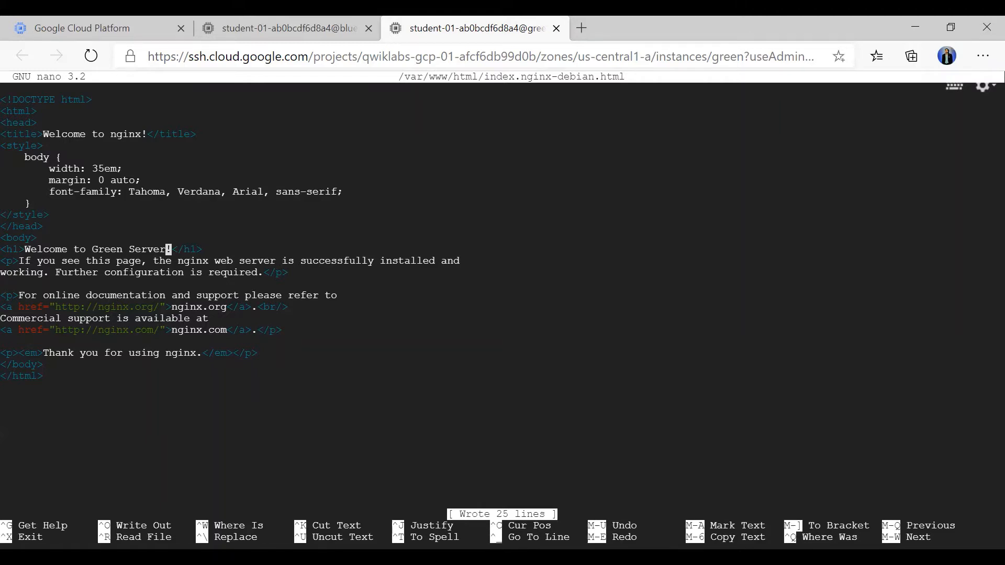
key("ctrl+x")
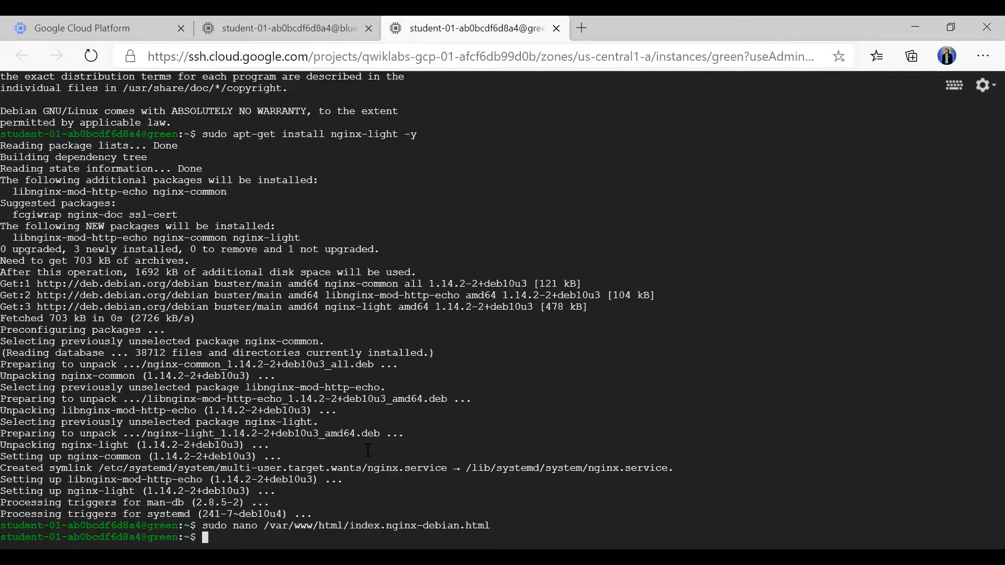
Print /var/www/html/index.nginx-debian.html on the green instance with cat and check its h1 heading.
key("alt+Tab")
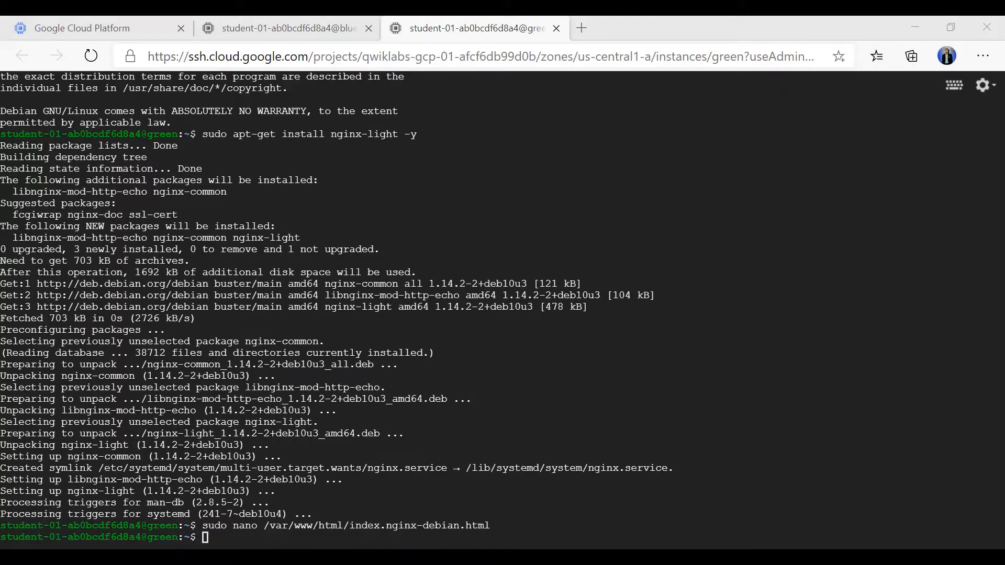
key("alt+Tab")
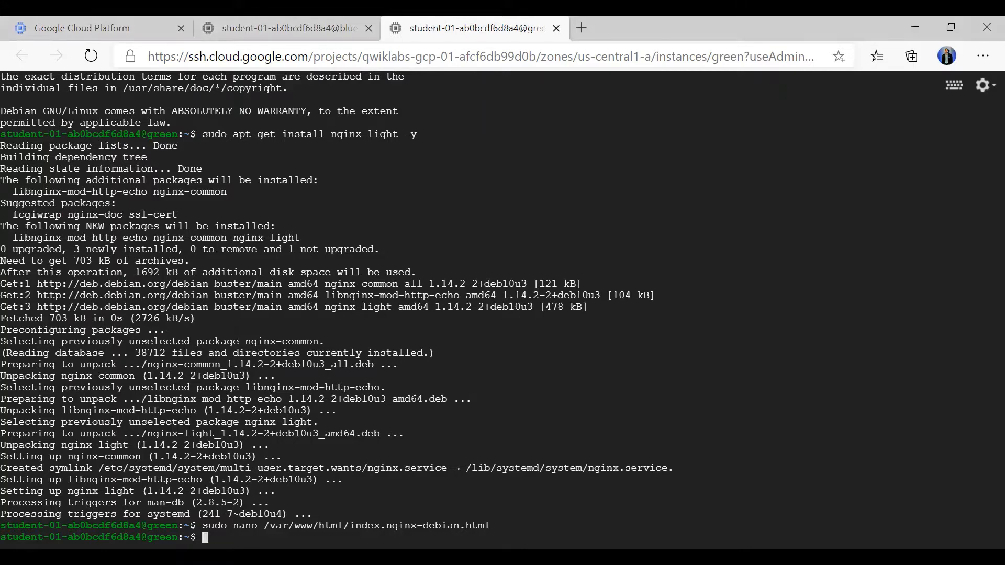
key("ctrl+v")
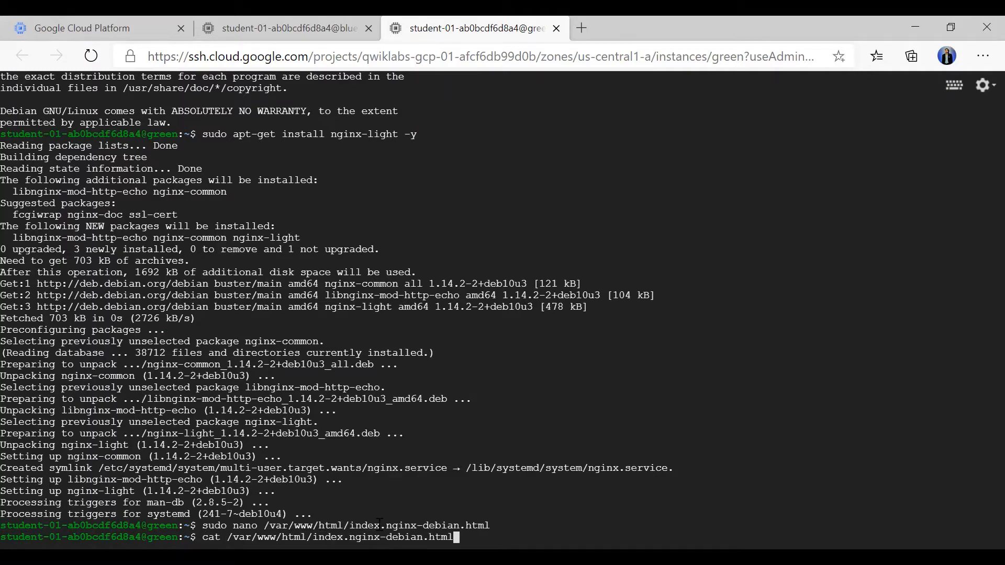
key("Return")
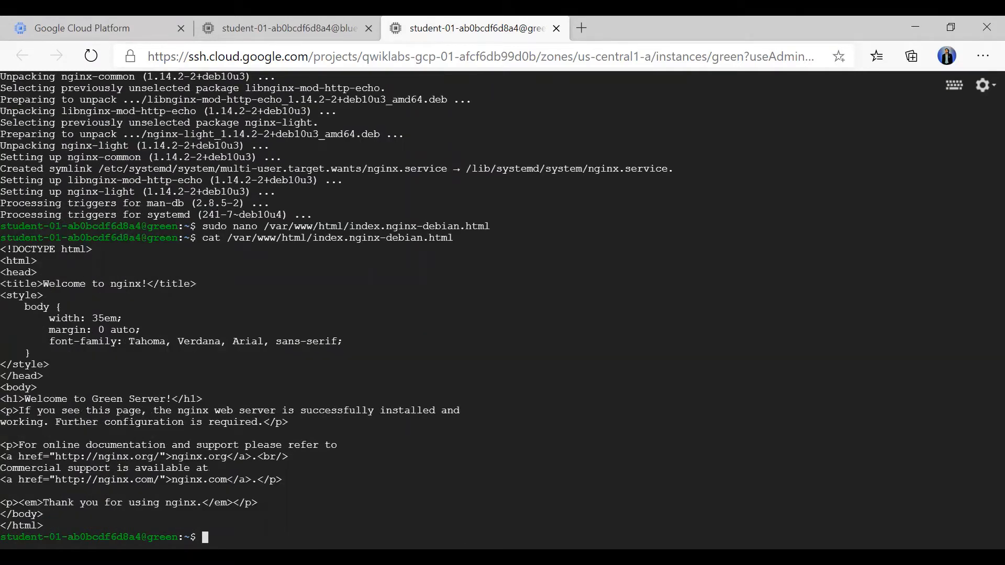
left_click_drag(24, 399, 164, 398)
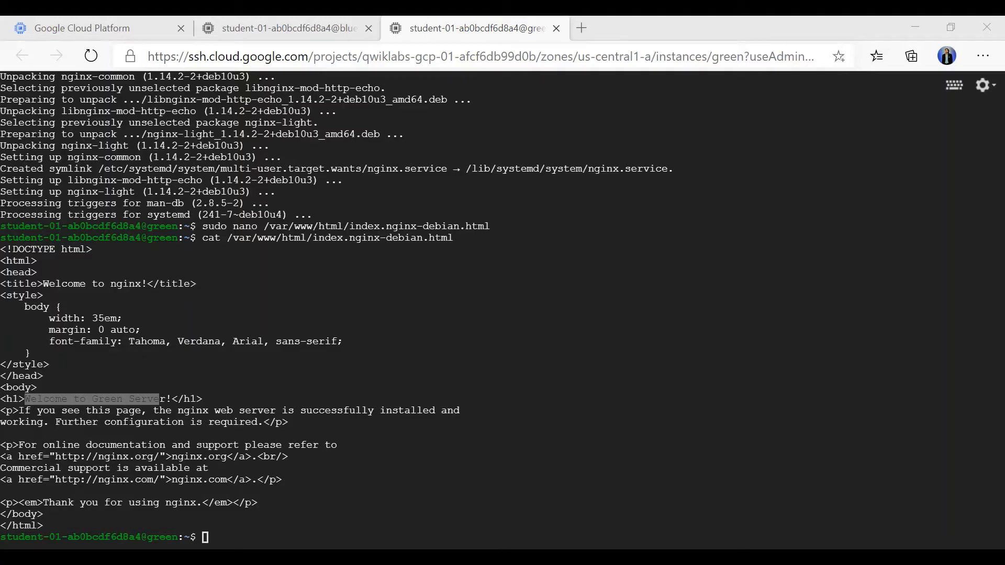
Switch from the green SSH session to the Google Cloud console's VM instances page.
left_click(112, 21)
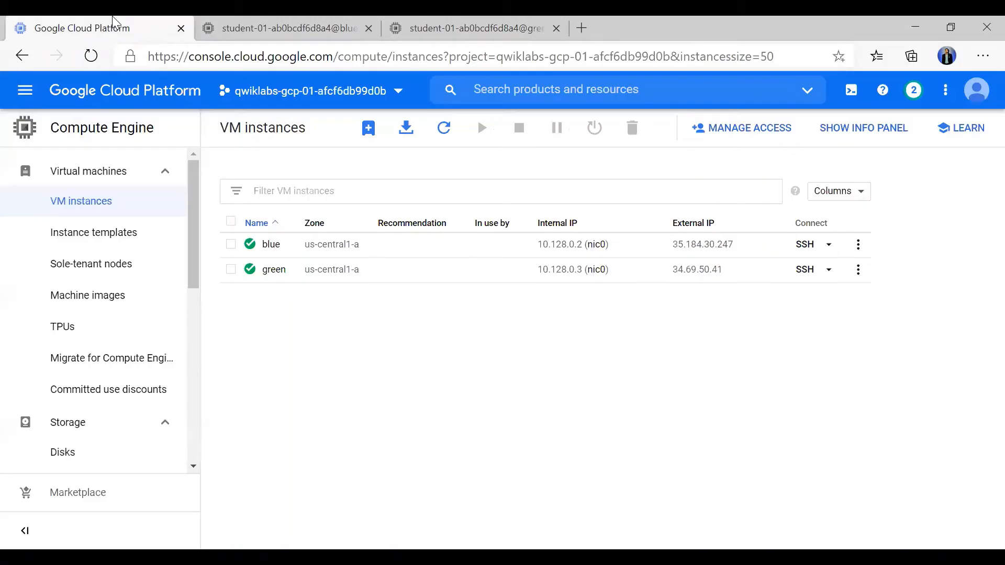
left_click(26, 99)
scroll(102, 366, "down", 3)
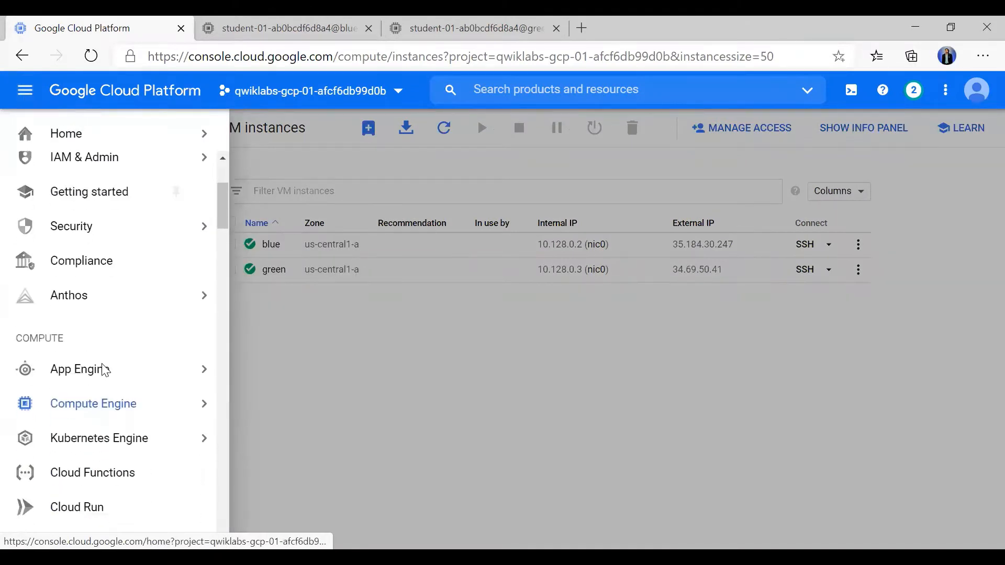
left_click(487, 357)
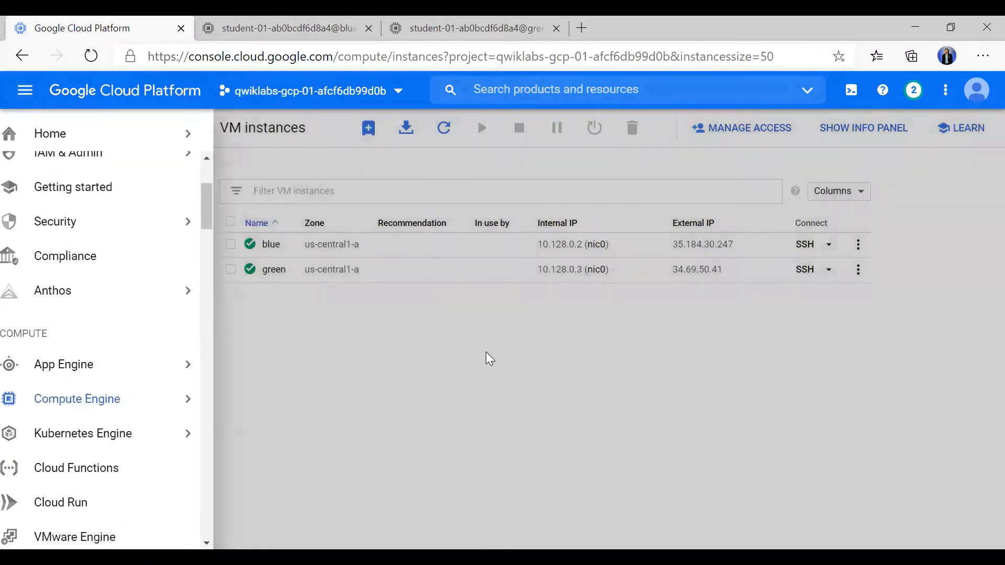
left_click(30, 94)
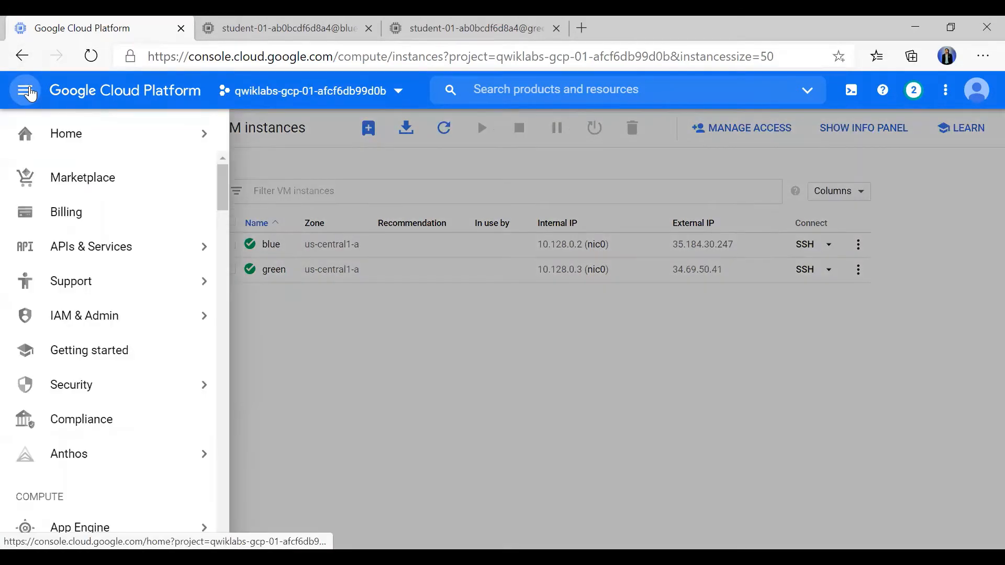
left_click(538, 313)
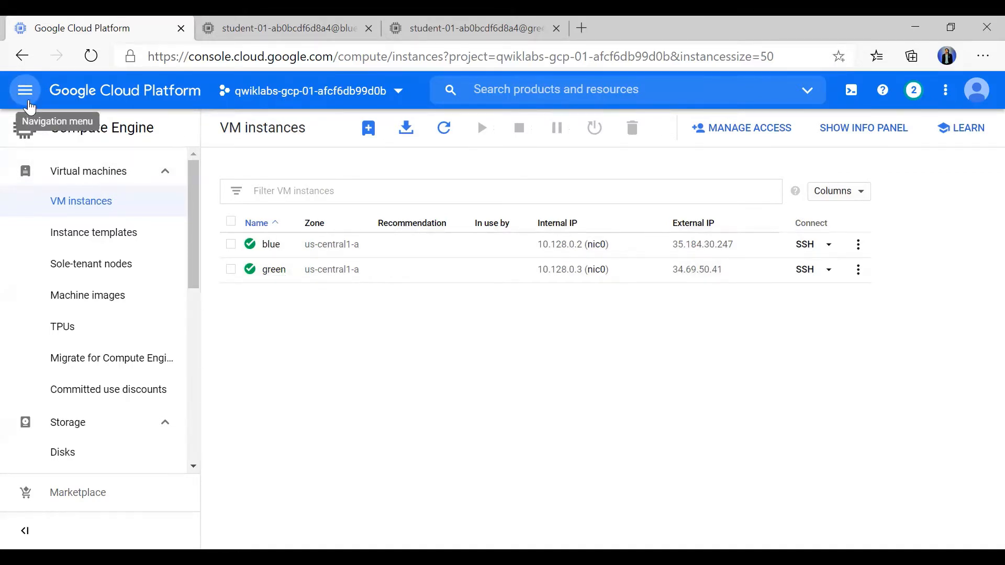
Open the Firewall rules page of the project's VPC network.
left_click(28, 102)
scroll(110, 355, "down", 4)
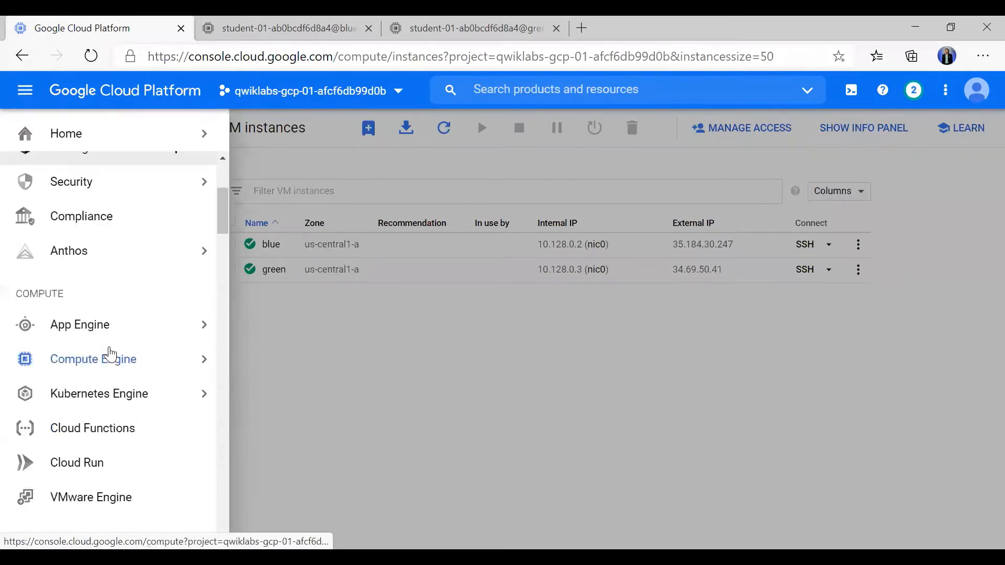
scroll(110, 355, "down", 8)
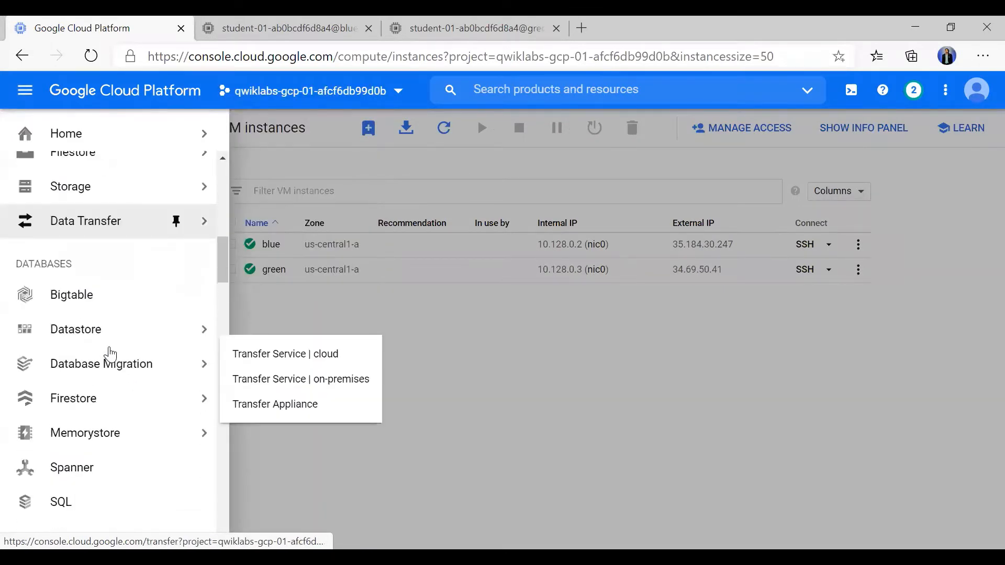
scroll(110, 355, "down", 4)
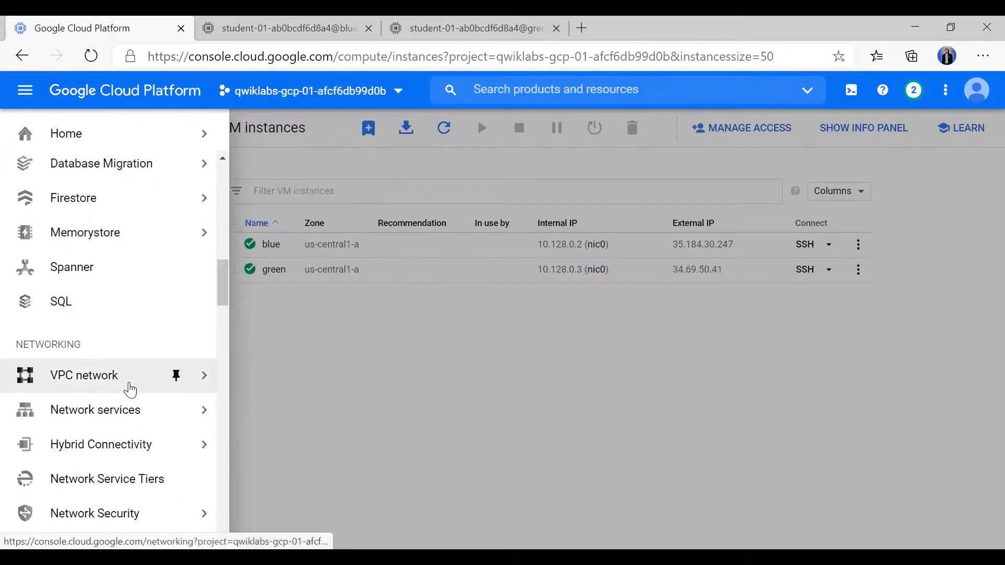
mouse_move(205, 385)
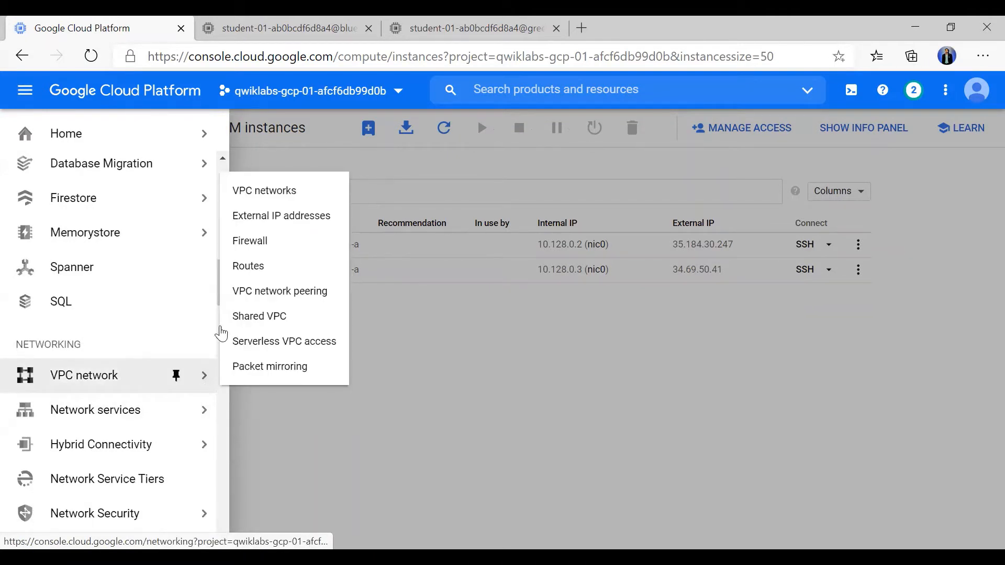
left_click(255, 241)
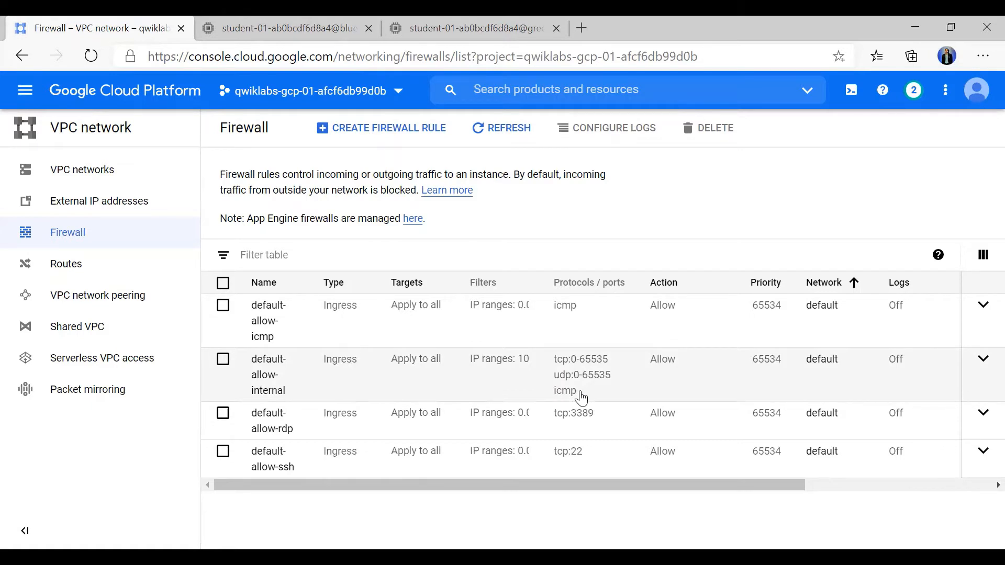
Start creating a firewall rule and name it allow-http-web-server.
left_click(327, 132)
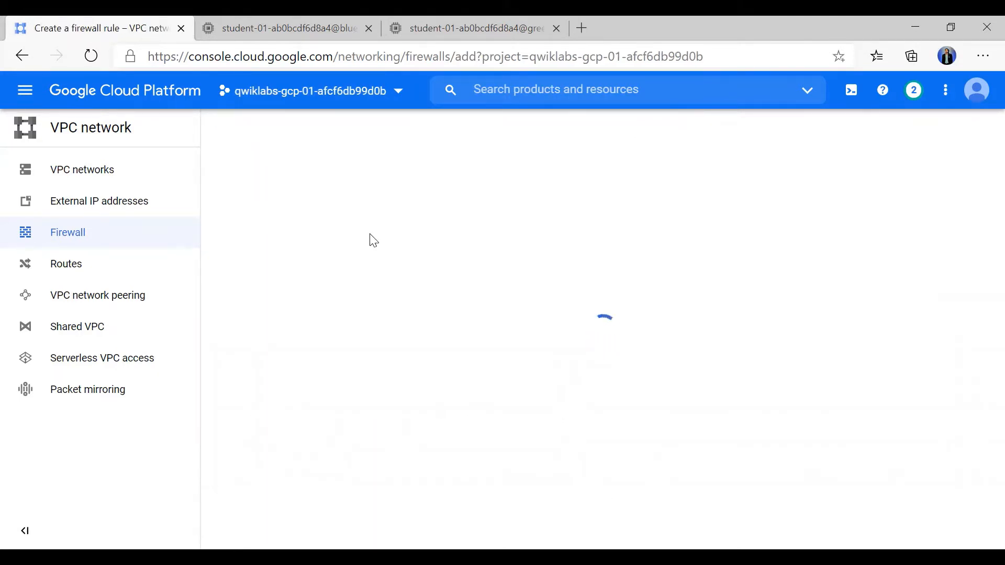
left_click(371, 233)
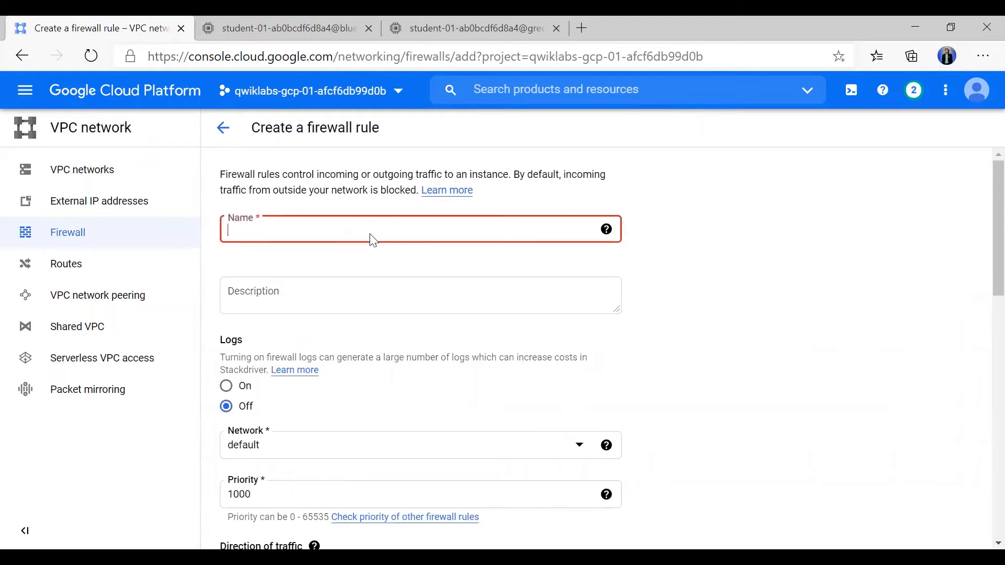
type("allow-http-web-server")
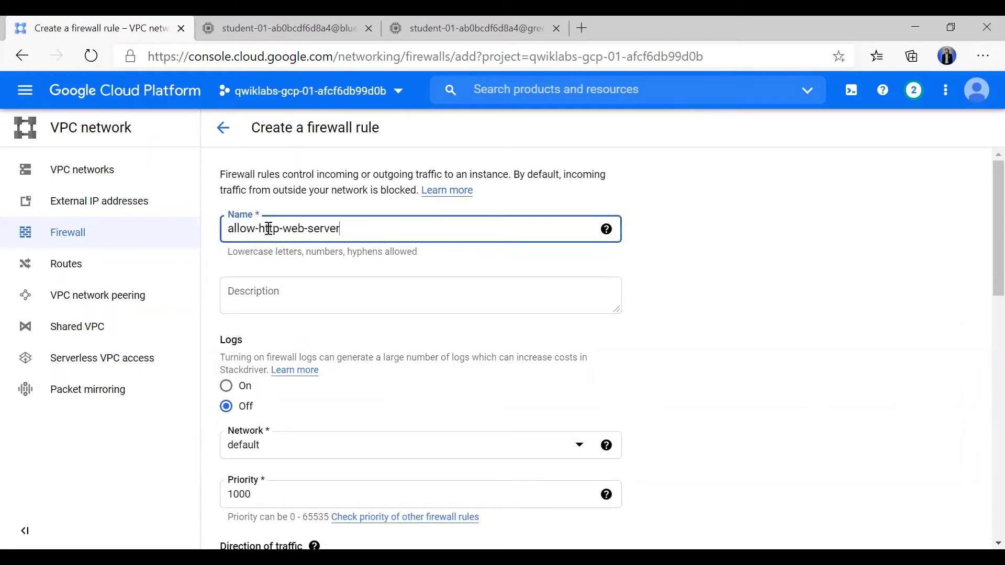
left_click(690, 335)
Check which networks are available for the new firewall rule.
scroll(690, 336, "down", 3)
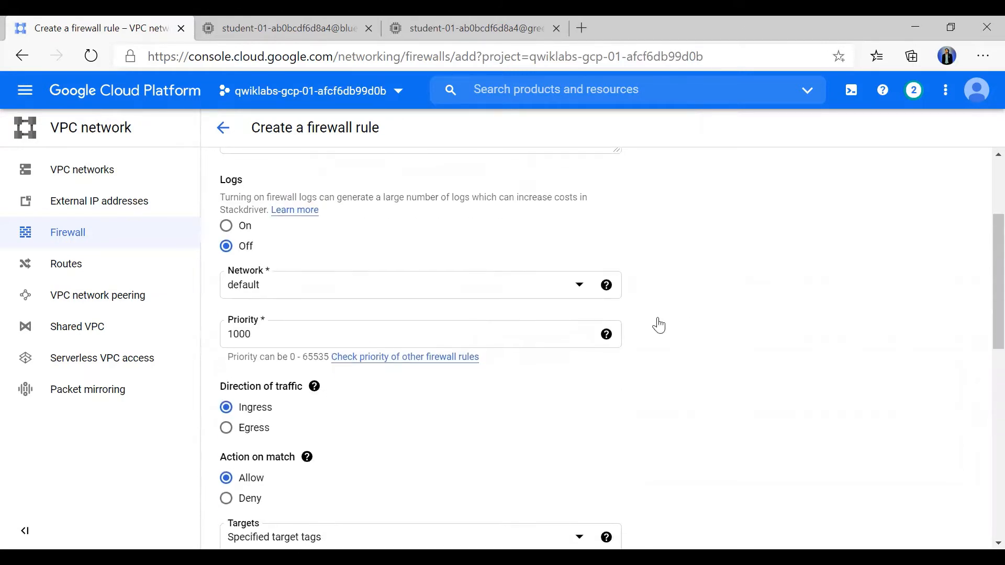
left_click(288, 290)
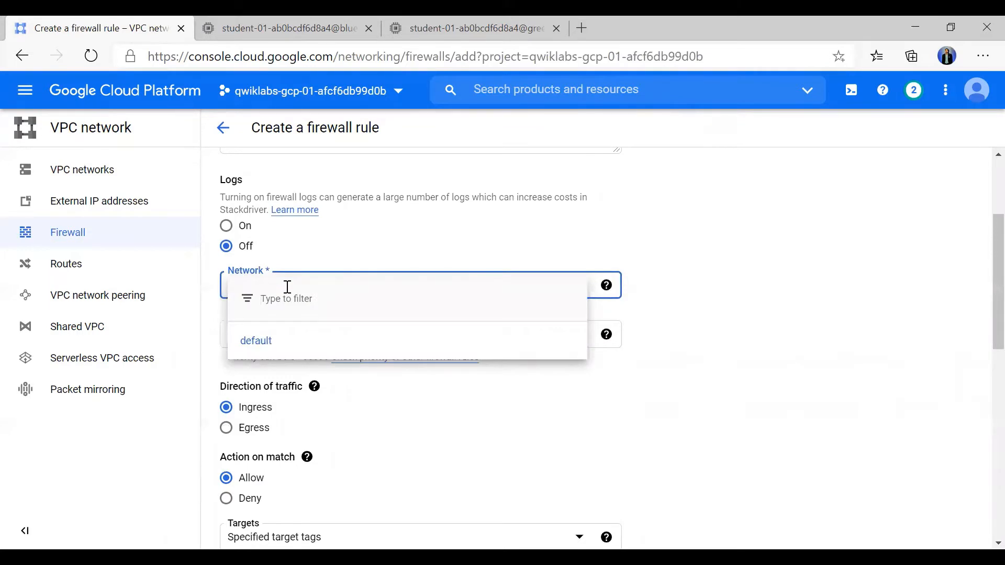
left_click(360, 227)
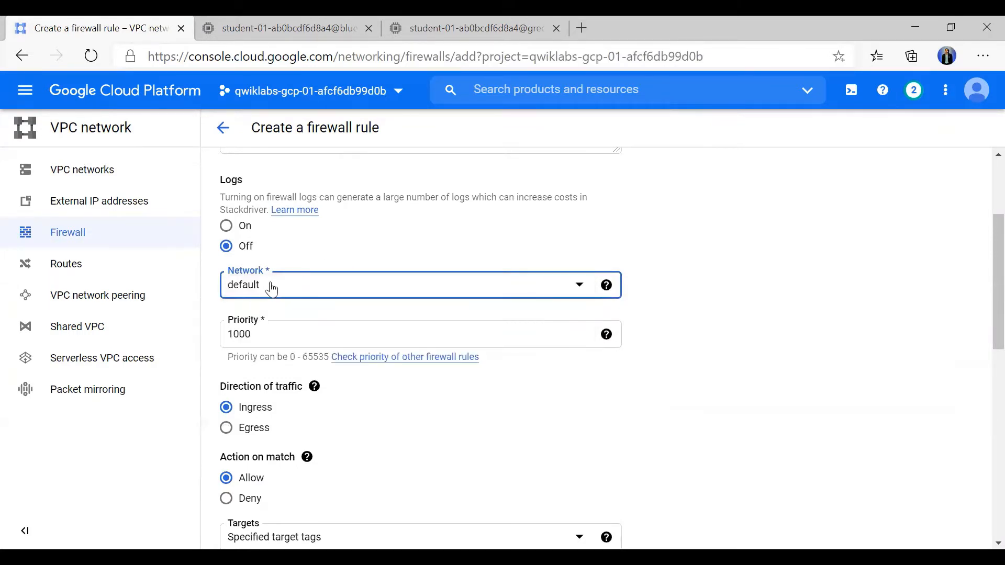
Set the firewall rule's targets to All instances in the network.
scroll(616, 363, "down", 1)
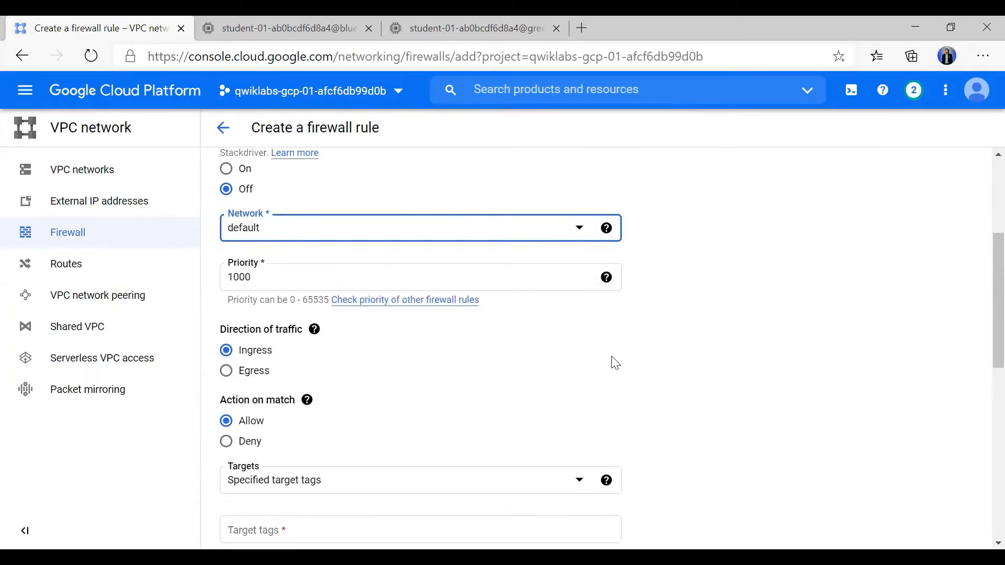
scroll(615, 363, "down", 3)
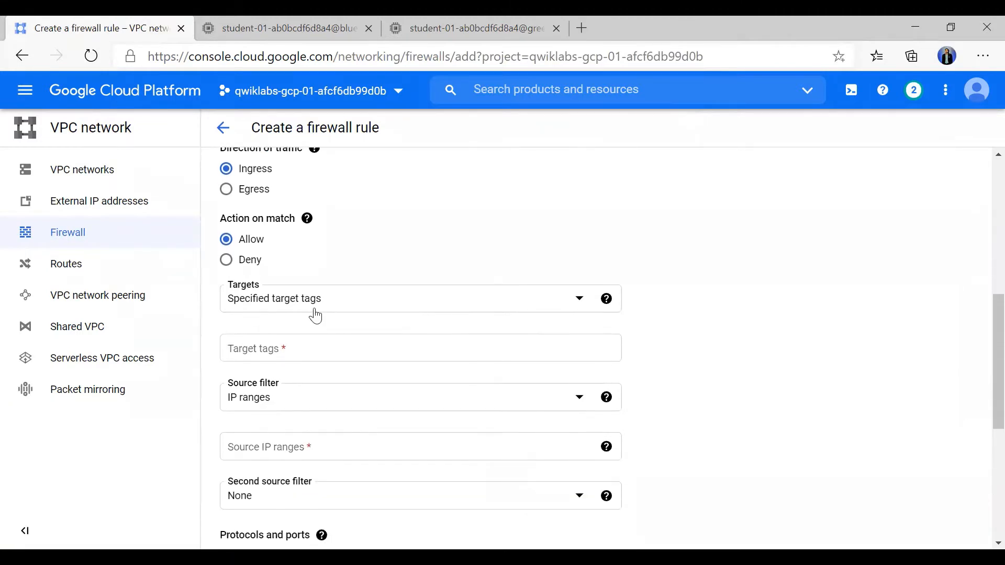
left_click(313, 297)
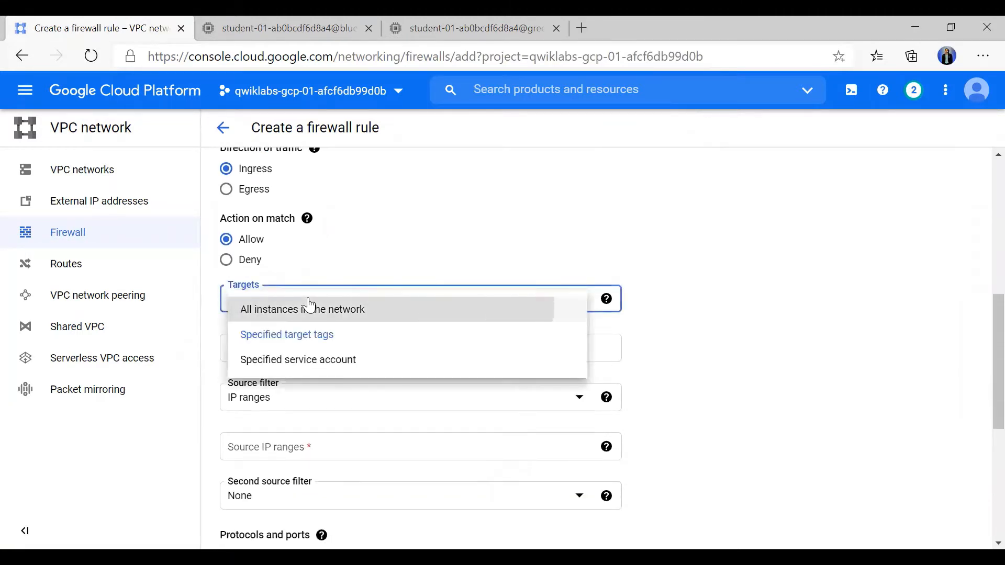
left_click(303, 307)
left_click(303, 306)
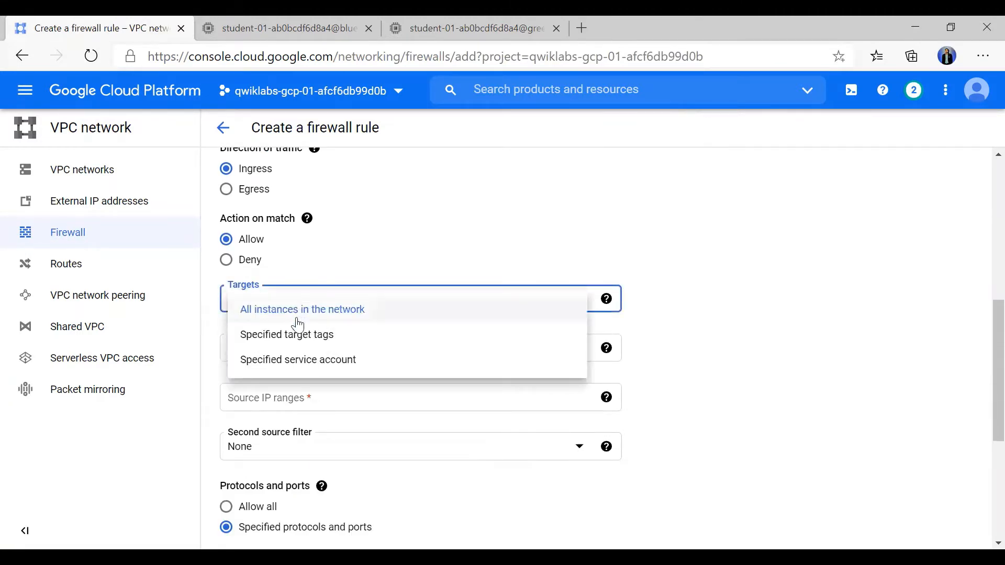
left_click(272, 301)
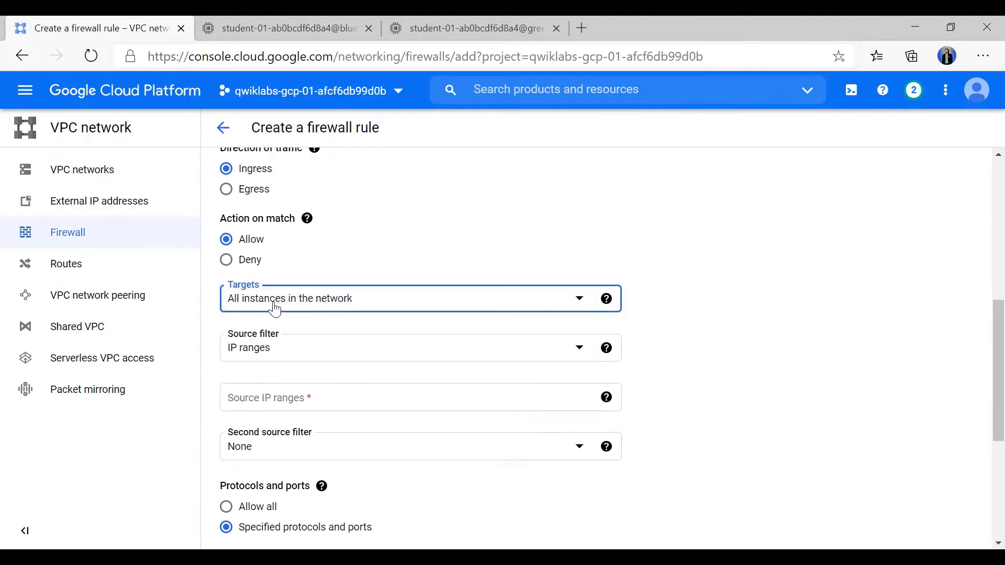
Set the firewall rule's targets to Specified target tags and enter the target tag web-server.
left_click(303, 297)
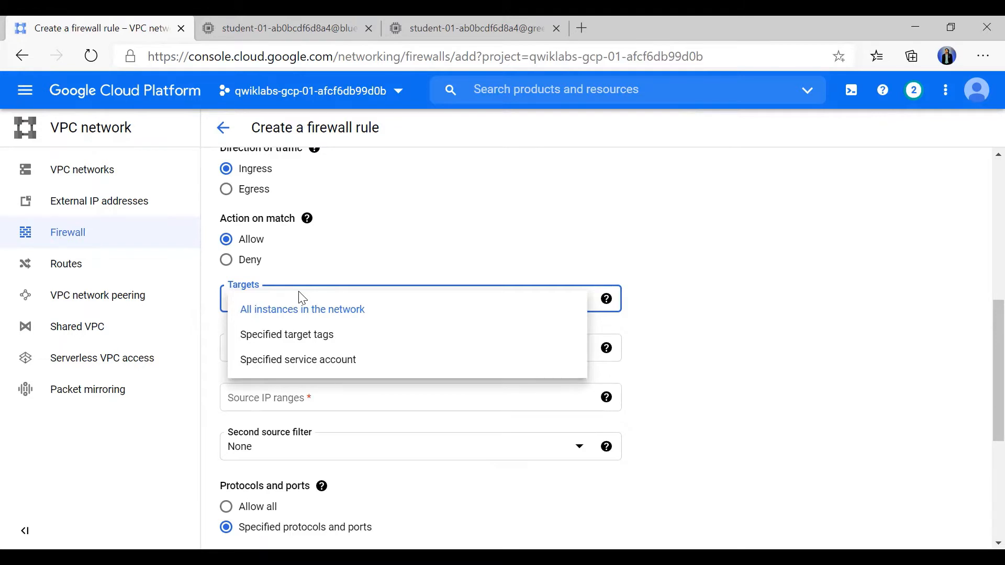
left_click(309, 337)
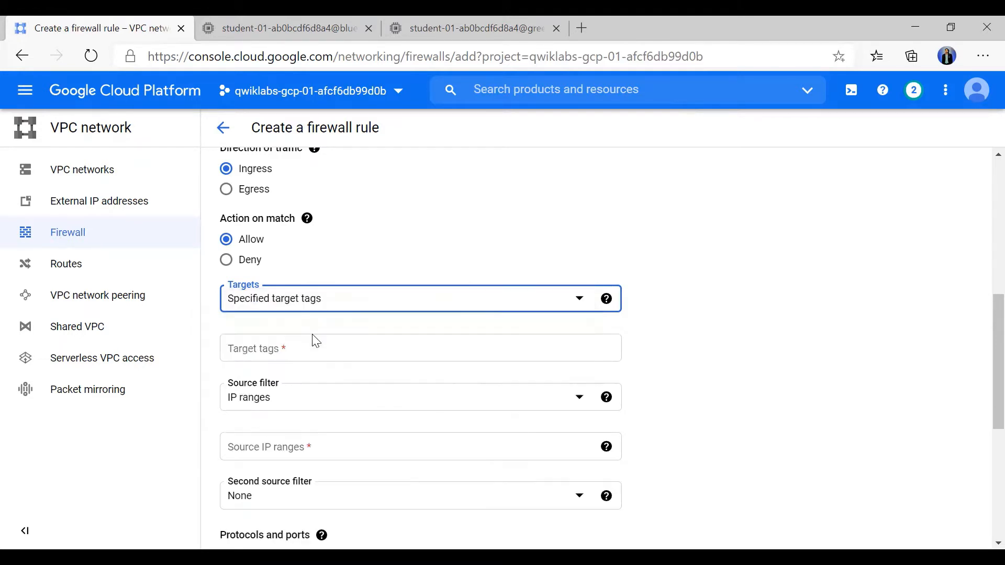
left_click(298, 344)
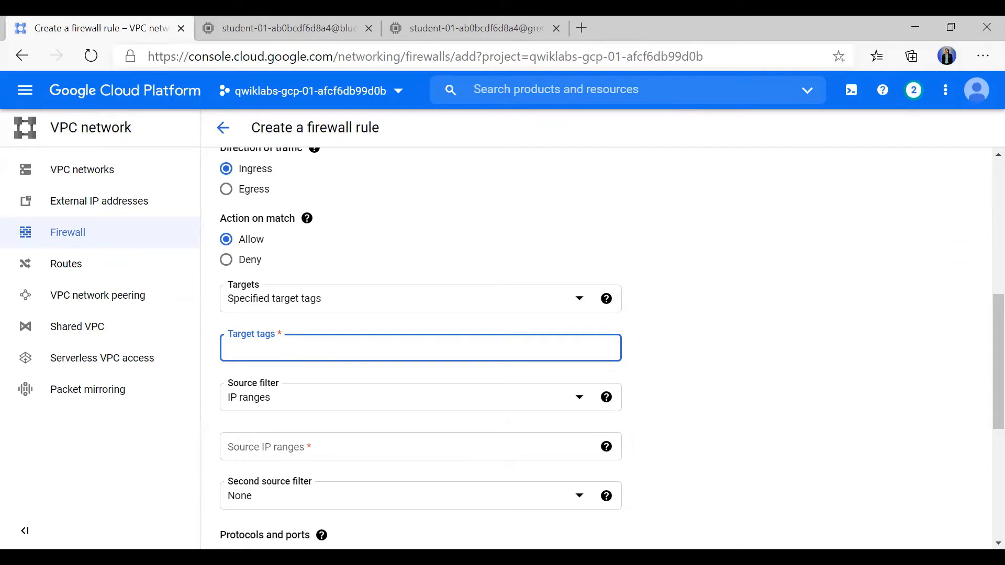
key("alt+Tab")
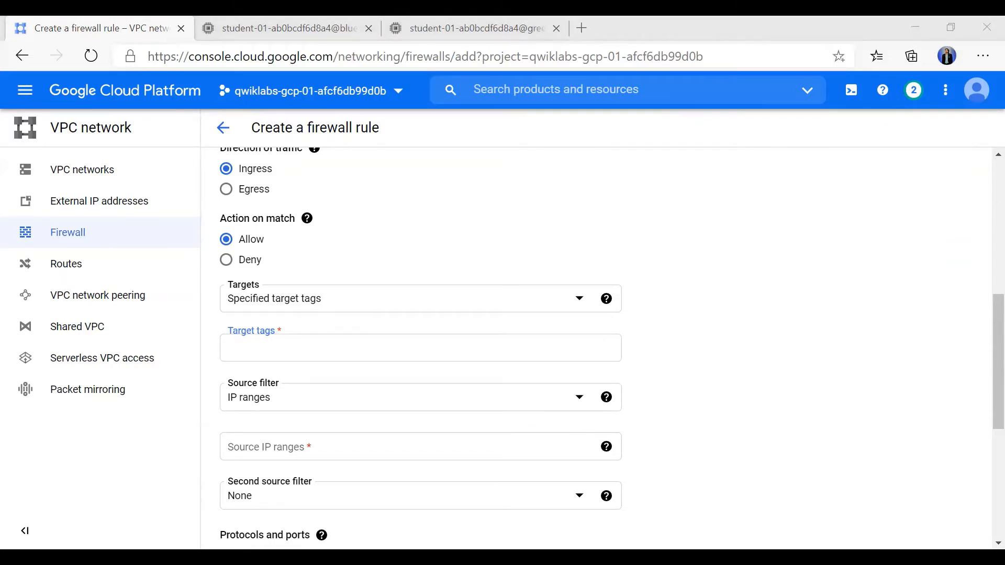
left_click(280, 350)
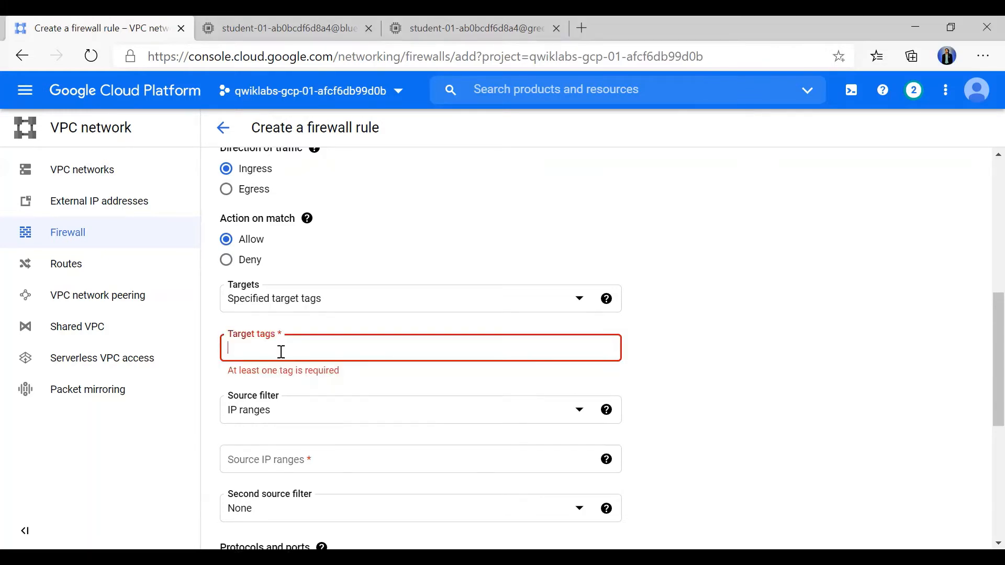
type("web-server")
left_click(793, 332)
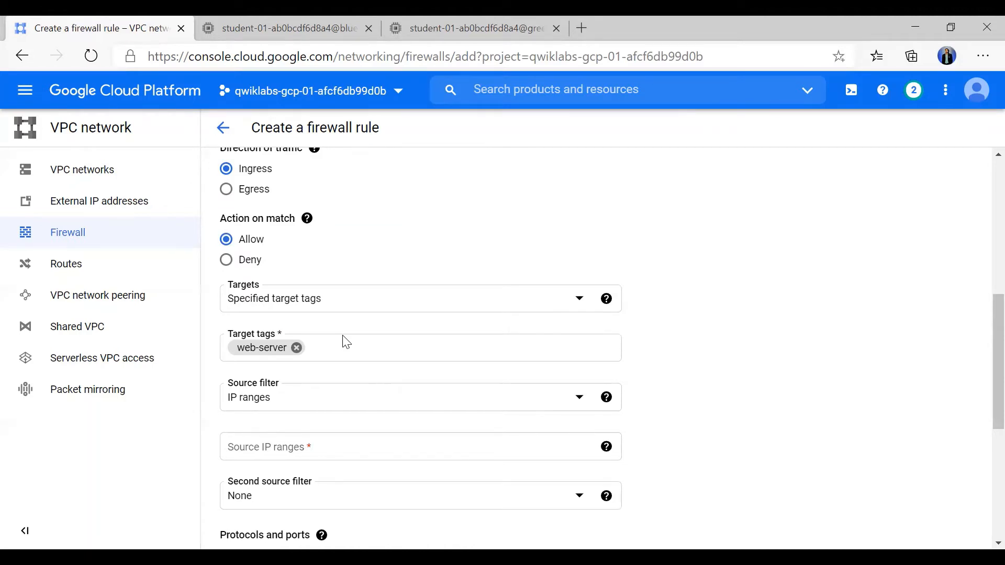
Set the firewall rule's source IP range to 0.0.0.0/0.
scroll(346, 343, "down", 3)
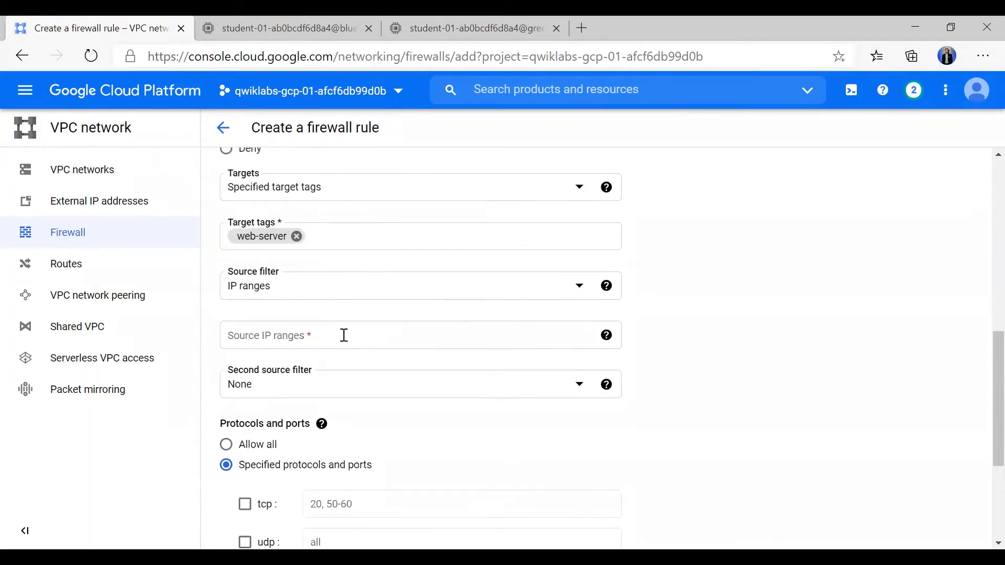
left_click(280, 340)
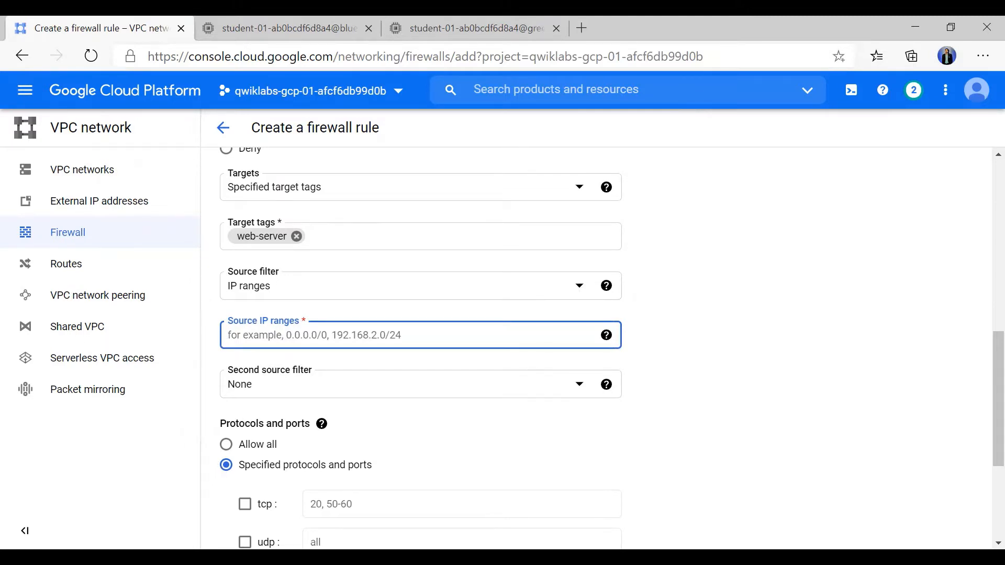
key("alt+Tab")
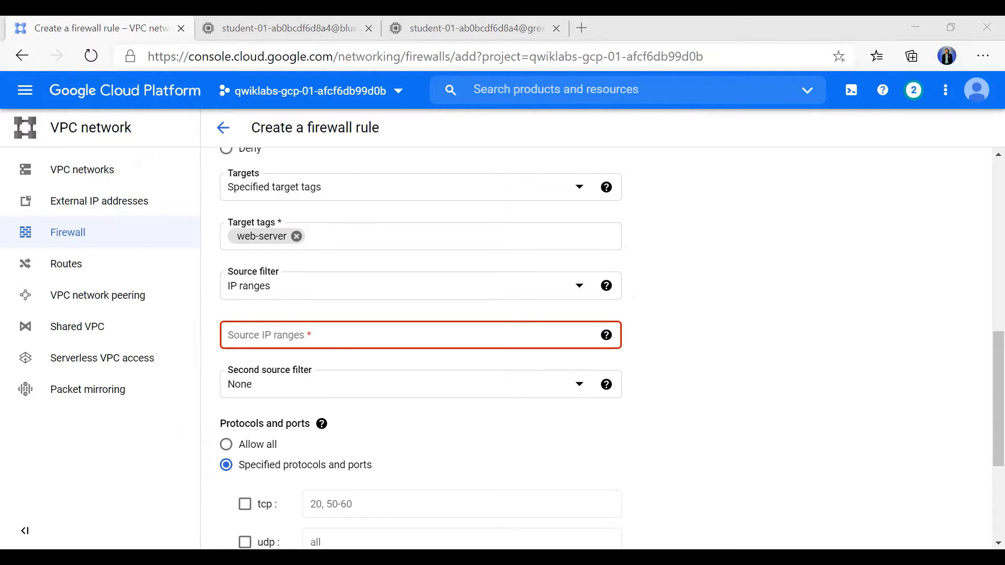
left_click(253, 335)
type("0.0.0.0/0")
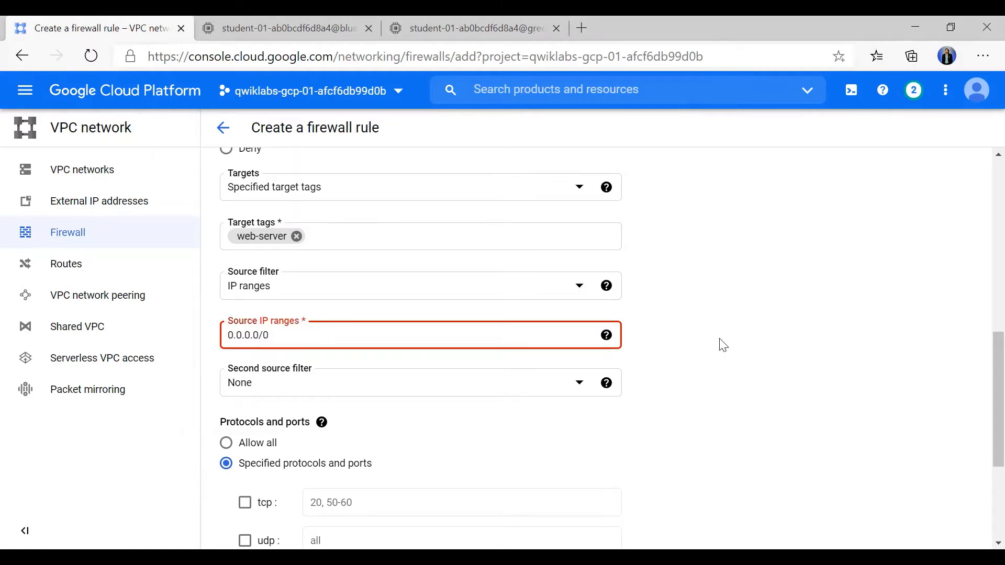
left_click(728, 347)
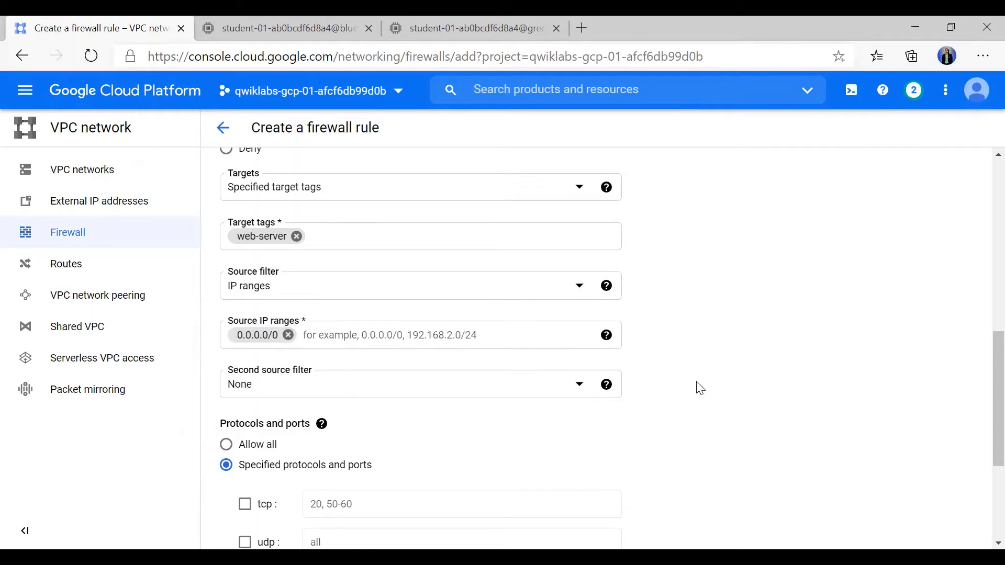
Enable tcp under the specified protocols and ports of the firewall rule and set its port to 80.
scroll(699, 387, "down", 3)
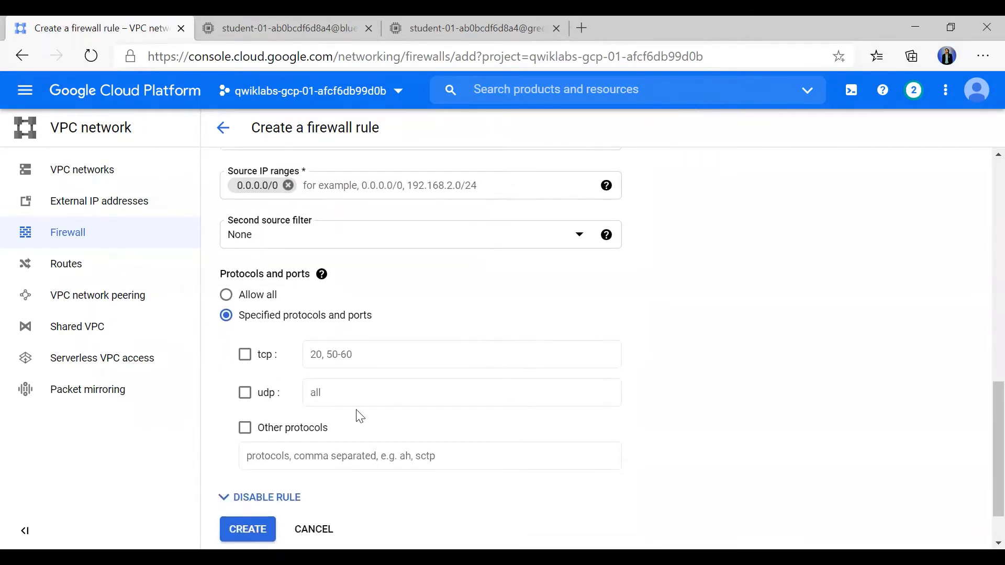
left_click(244, 356)
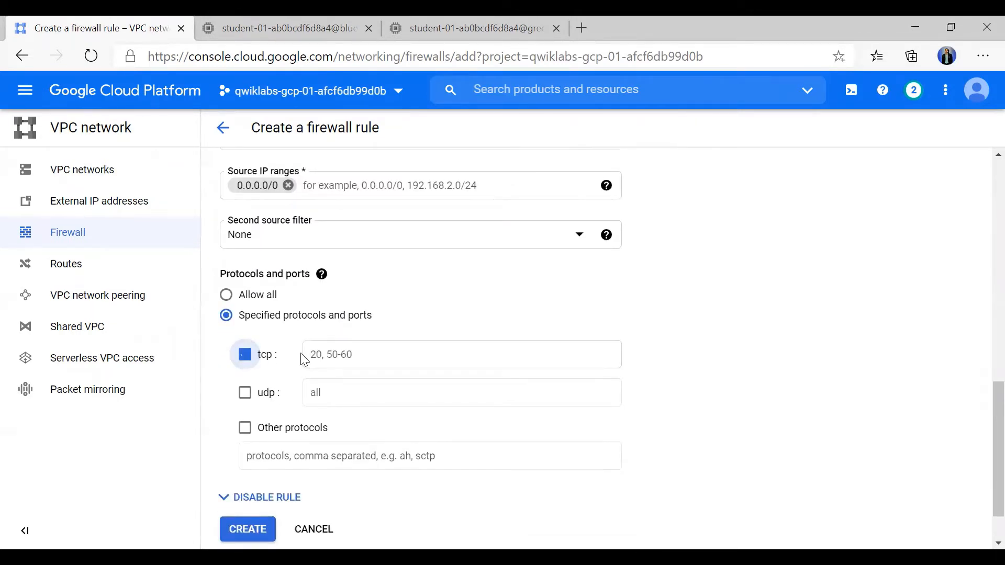
left_click(341, 354)
type("80")
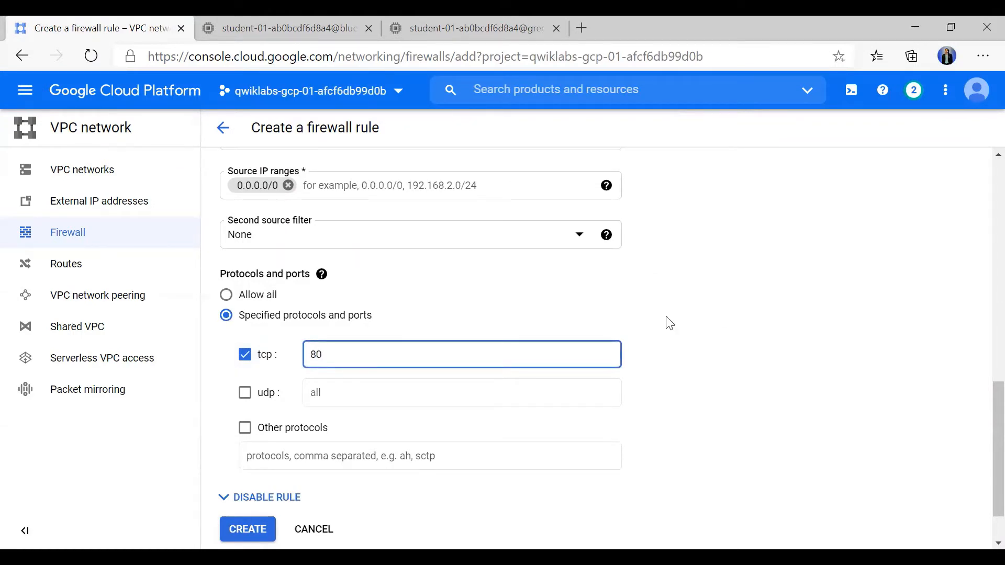
left_click(703, 318)
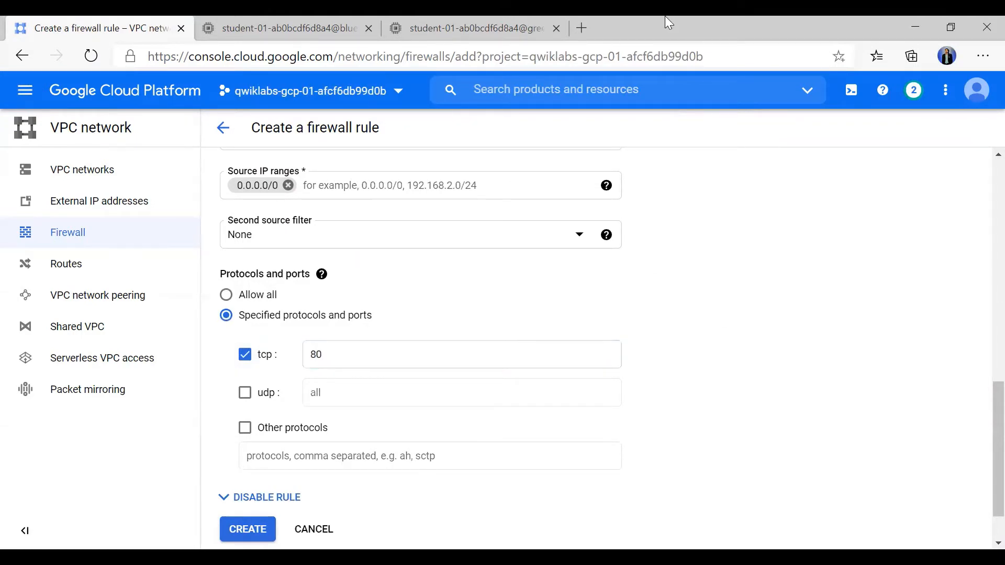
Search the web for "what port 80 is for" in a new browser tab and read the featured answer.
left_click(582, 29)
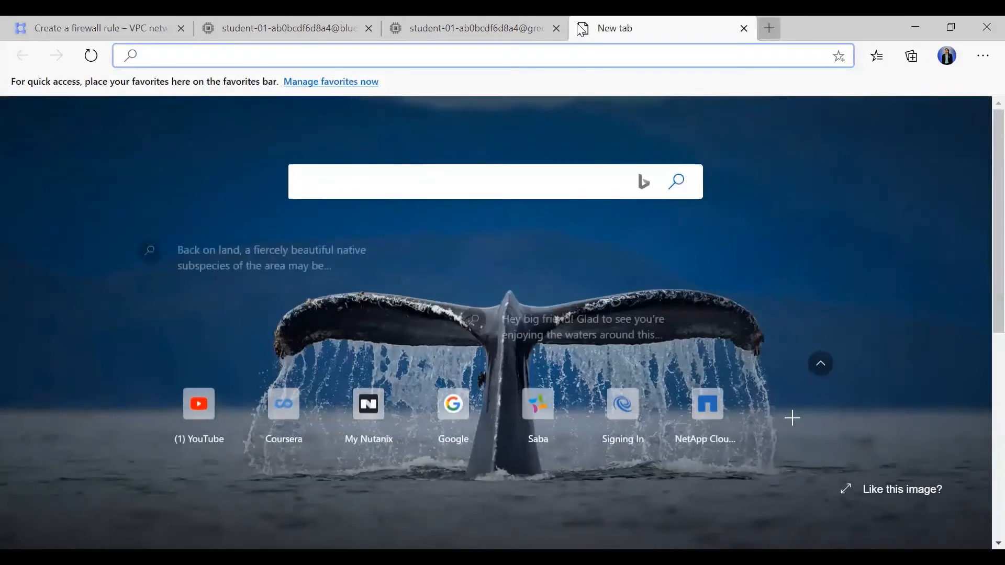
type("p")
key("BackSpace")
key("BackSpace")
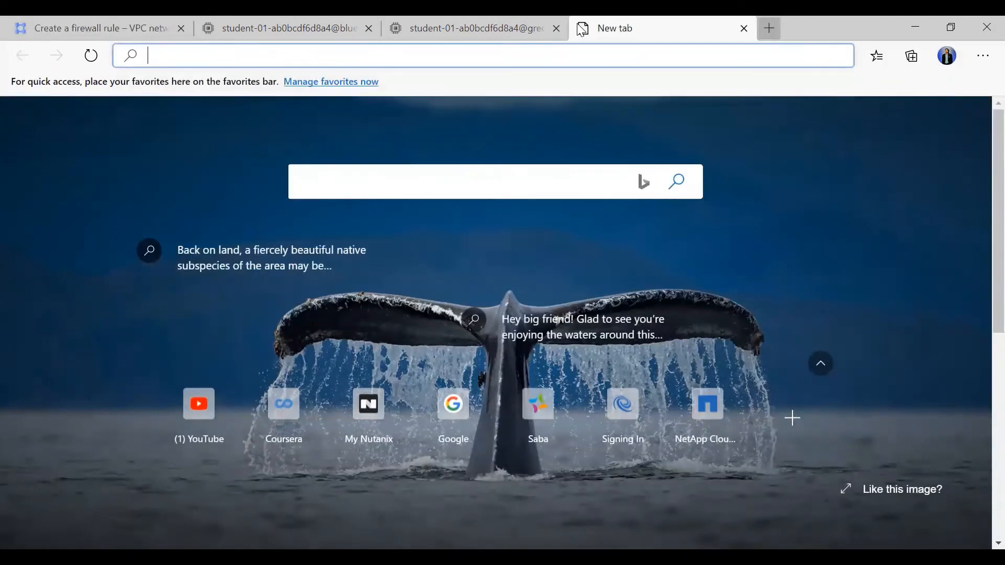
type("what ")
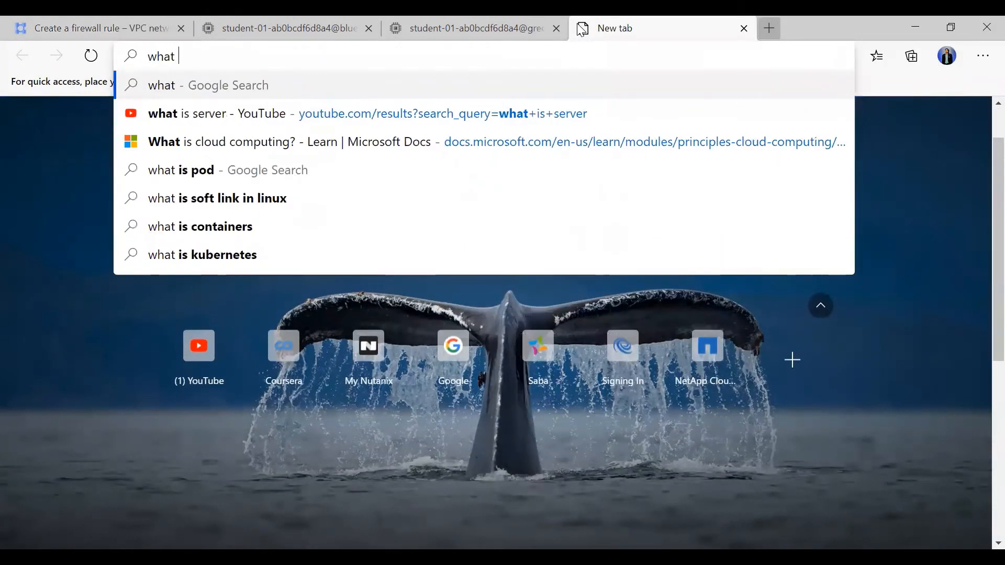
type("post")
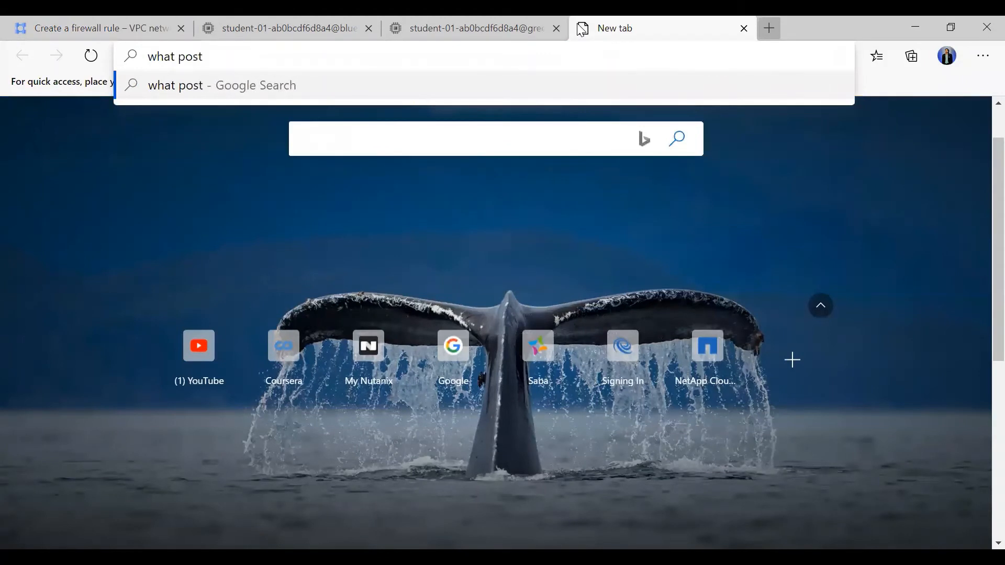
key("BackSpace")
key("BackSpace")
type("rt 80")
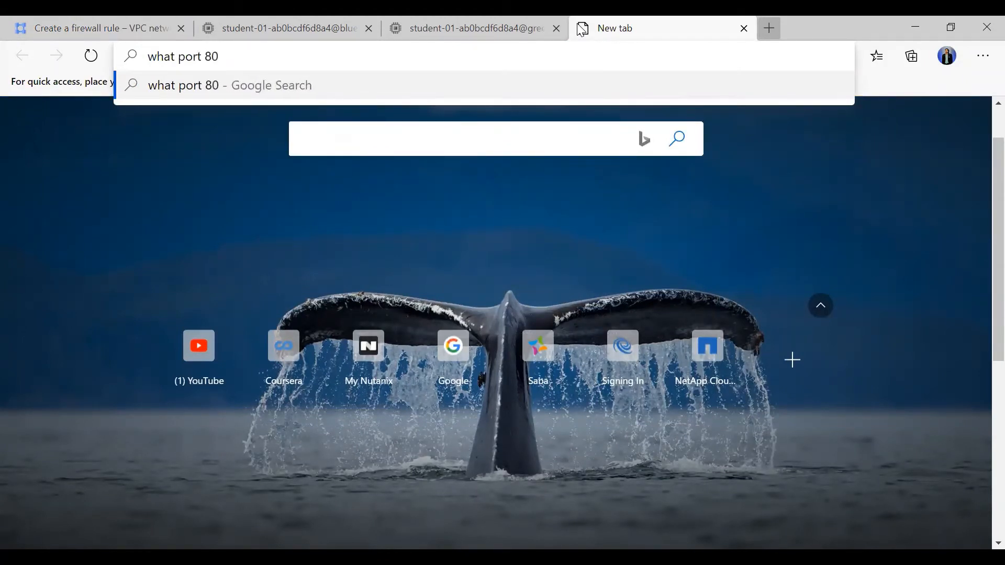
type(" is ")
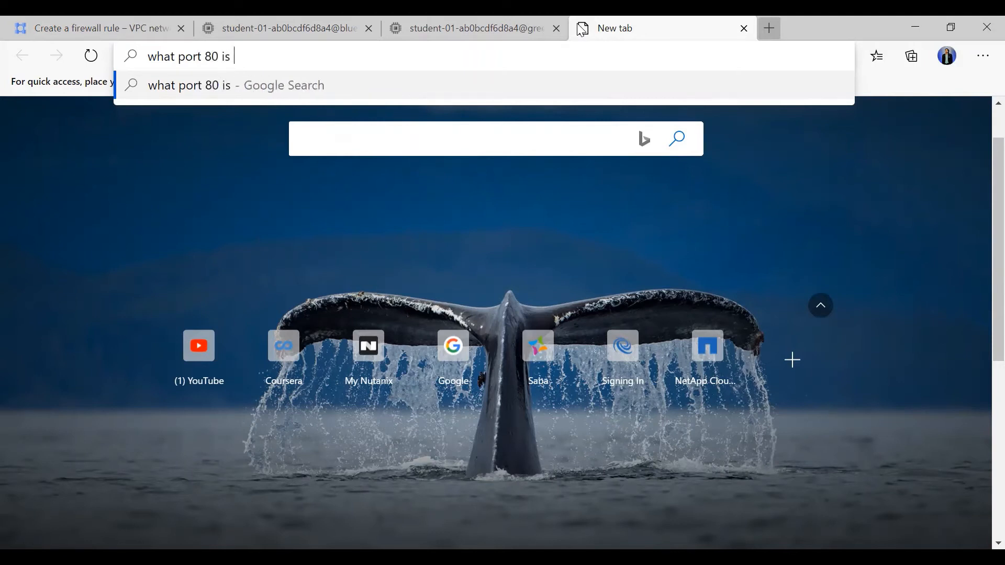
type("for")
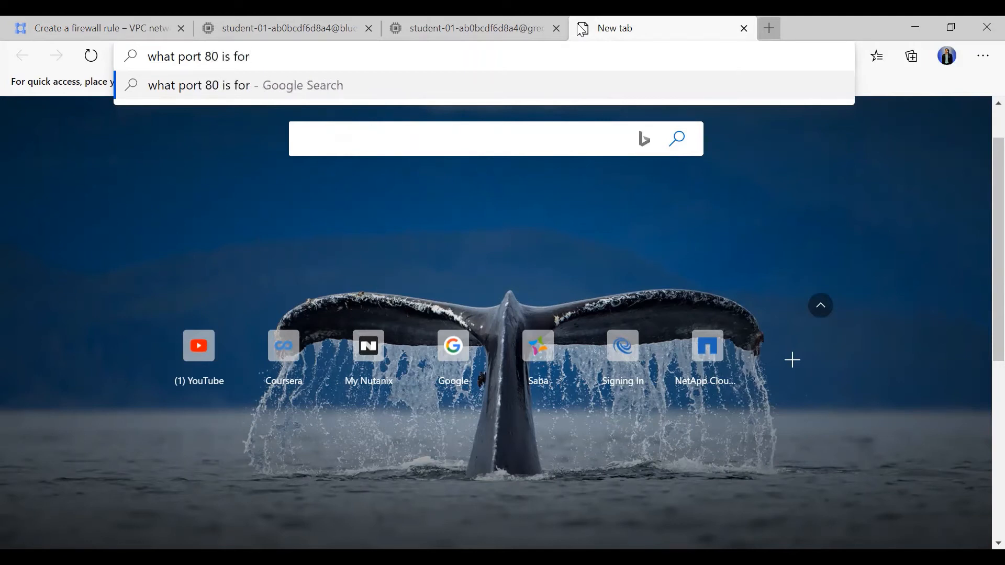
key("Return")
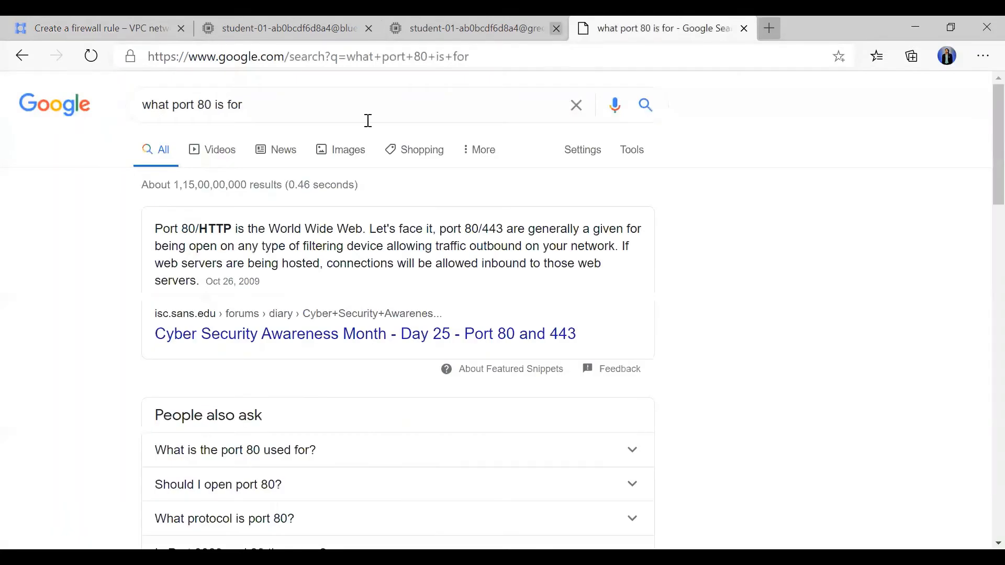
double_click(198, 235)
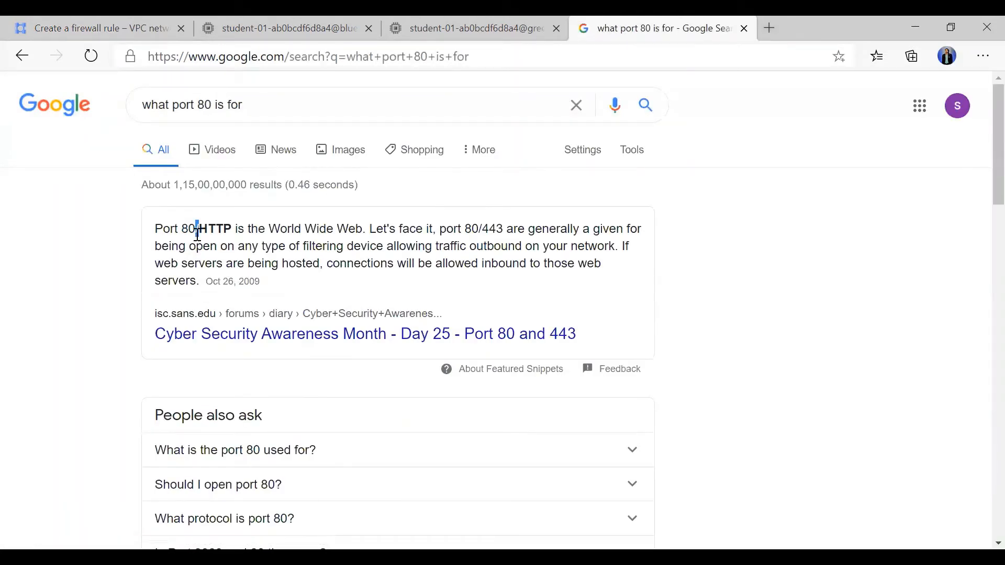
left_click(197, 235)
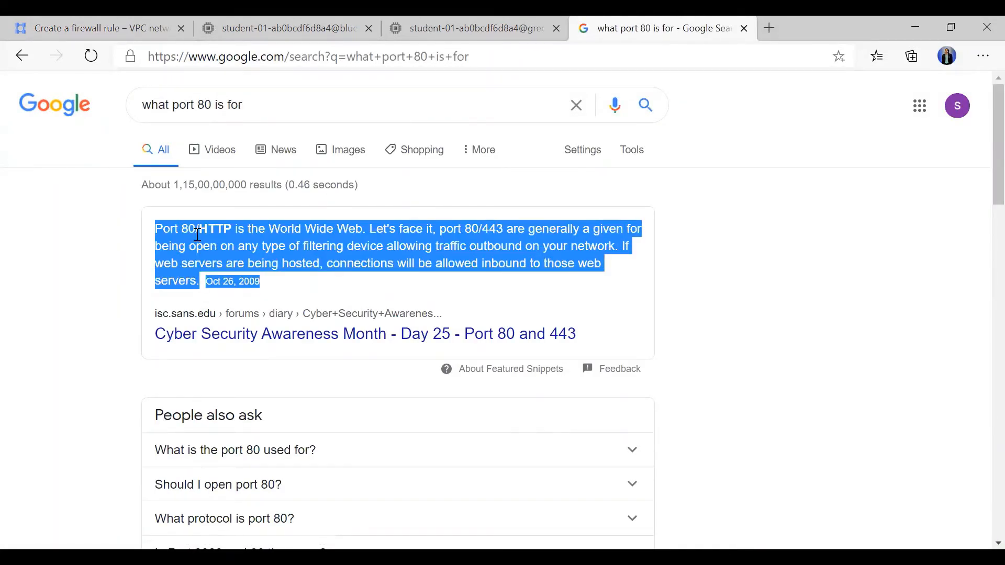
Return to the firewall rule form in the cloud console and create the allow-http-web-server rule.
left_click(100, 19)
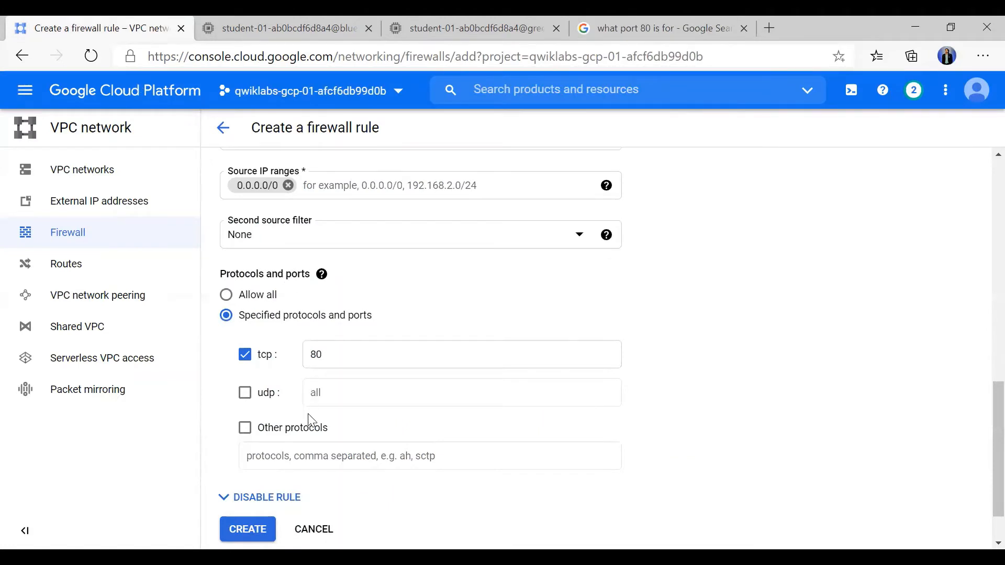
scroll(311, 421, "down", 1)
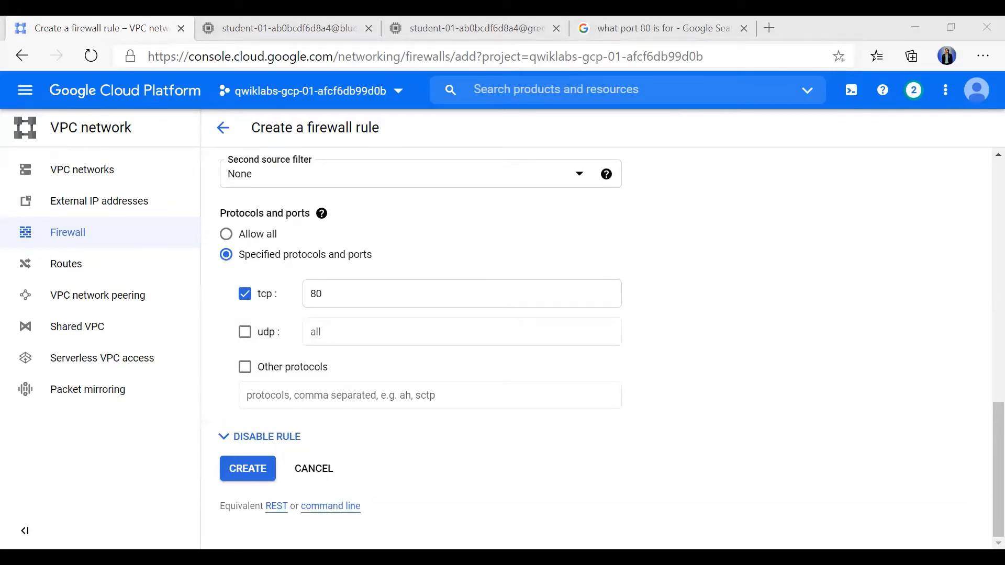
left_click(244, 472)
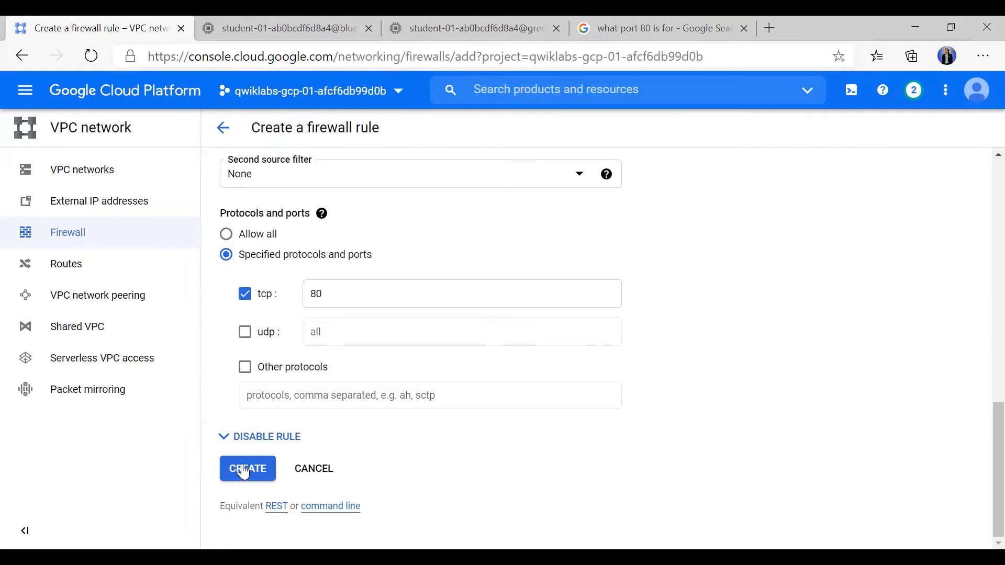
left_click(244, 473)
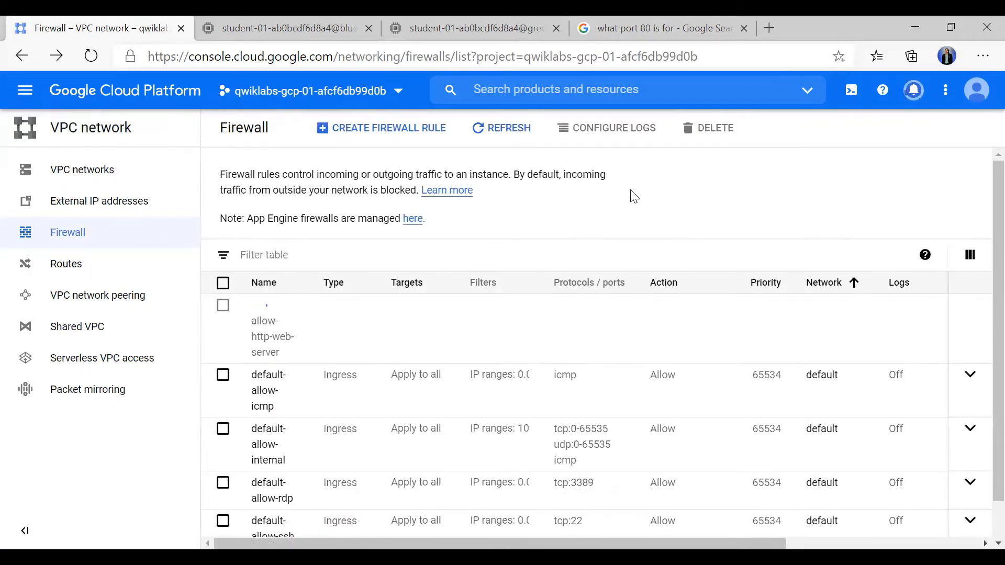
Check the notifications for the rule's creation progress and review the allow-http-web-server entry in the firewall rules list.
left_click(914, 93)
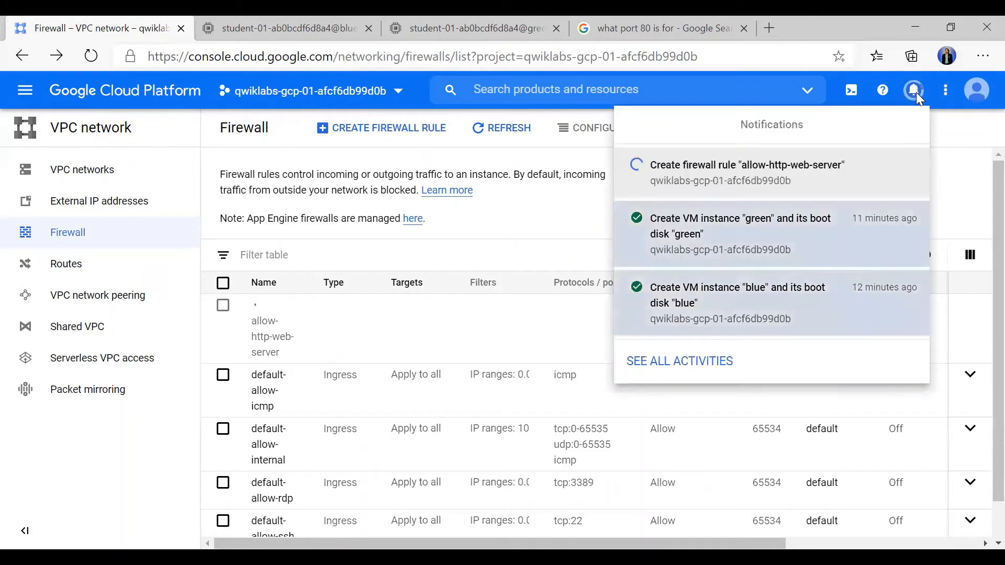
left_click(494, 249)
scroll(299, 370, "down", 1)
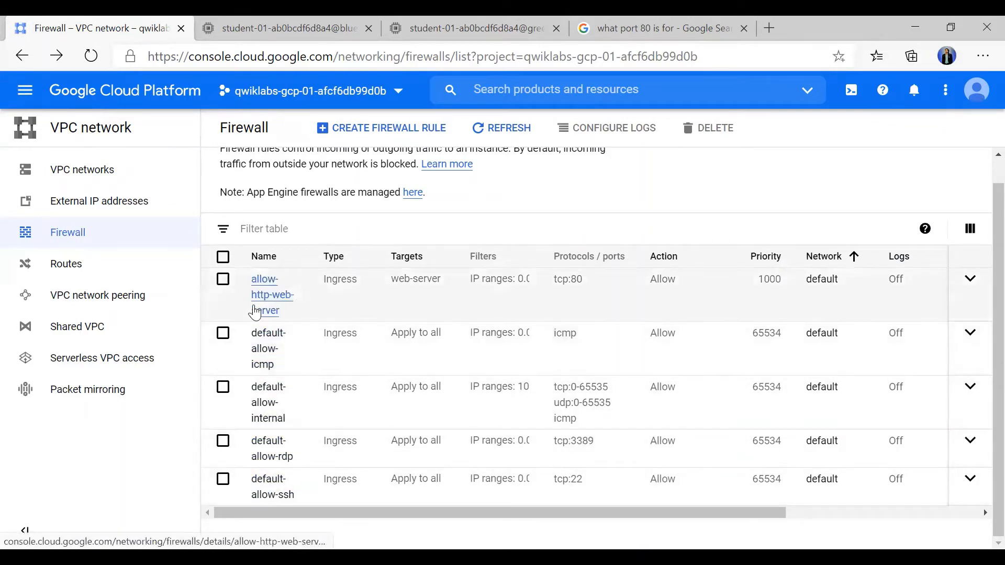
left_click_drag(303, 317, 251, 290)
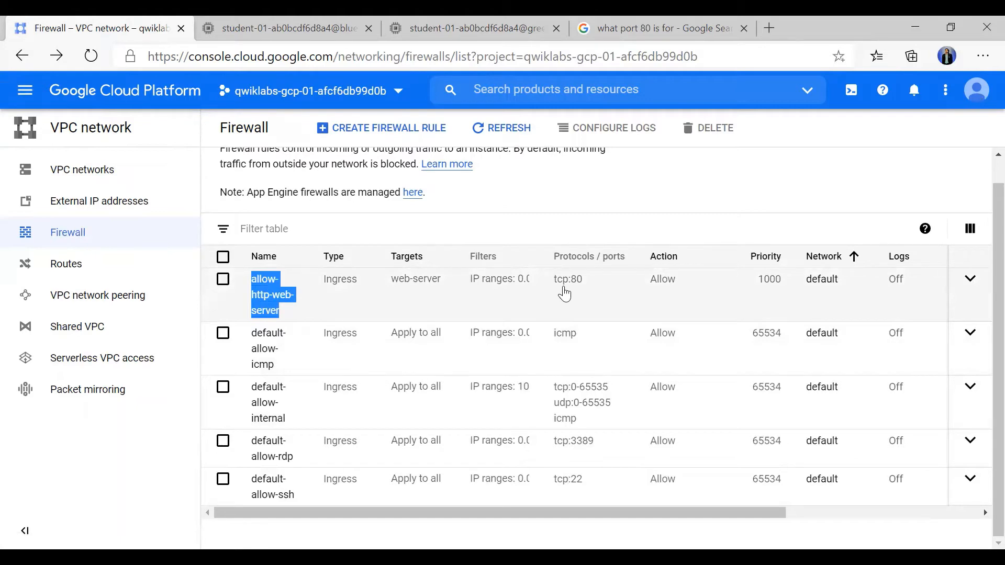
Open the Compute Engine VM instances list.
left_click(25, 90)
mouse_move(64, 313)
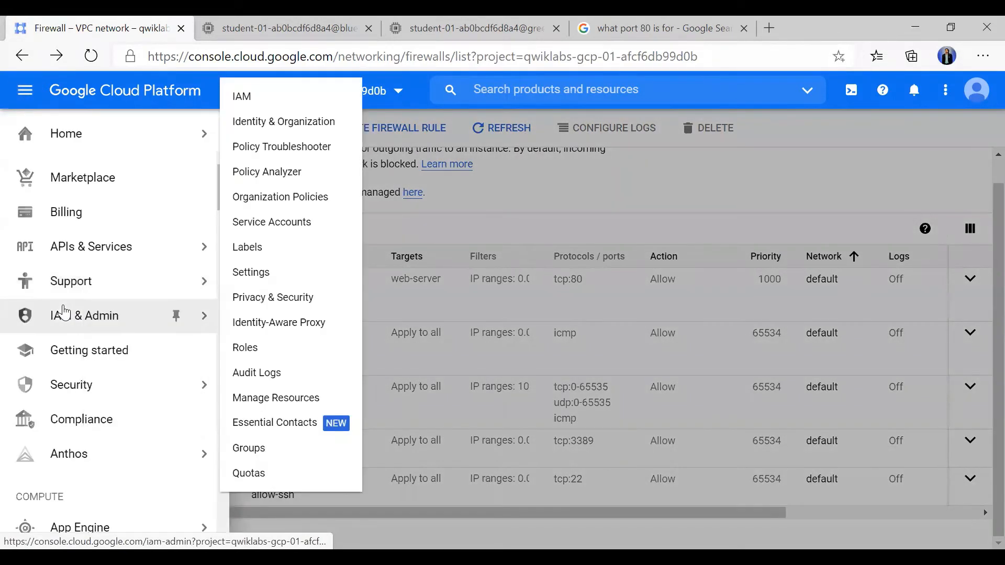
scroll(64, 313, "down", 3)
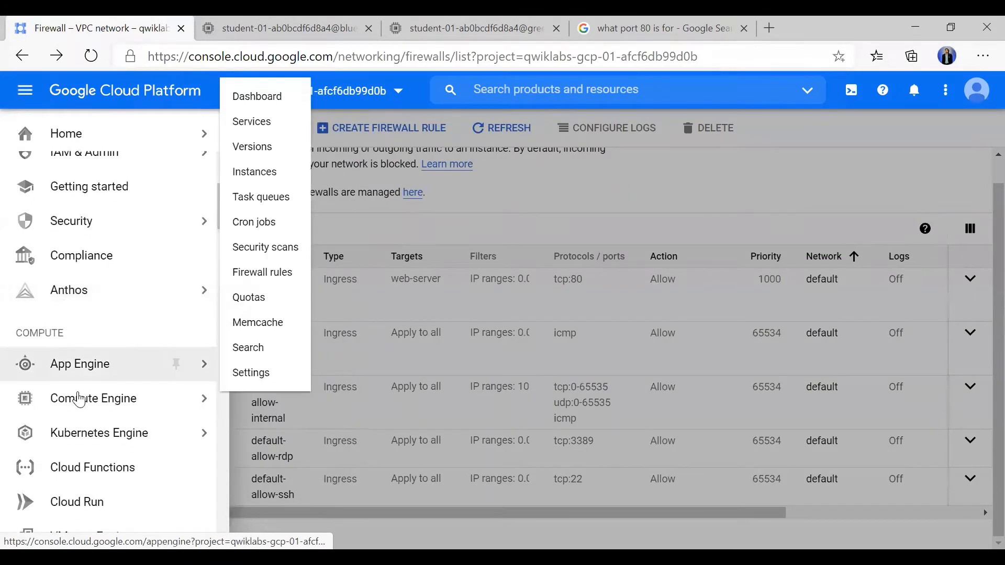
mouse_move(78, 400)
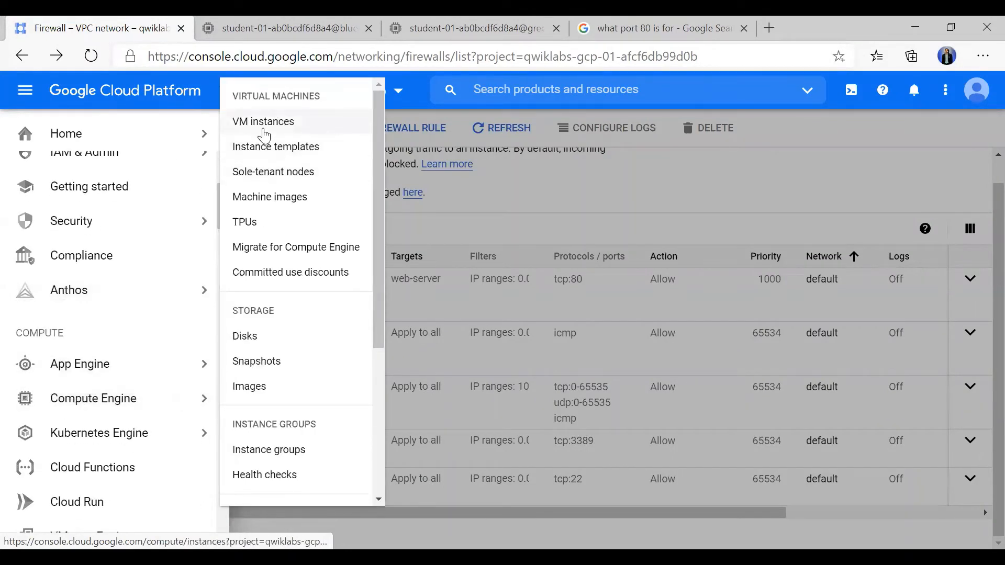
left_click(263, 131)
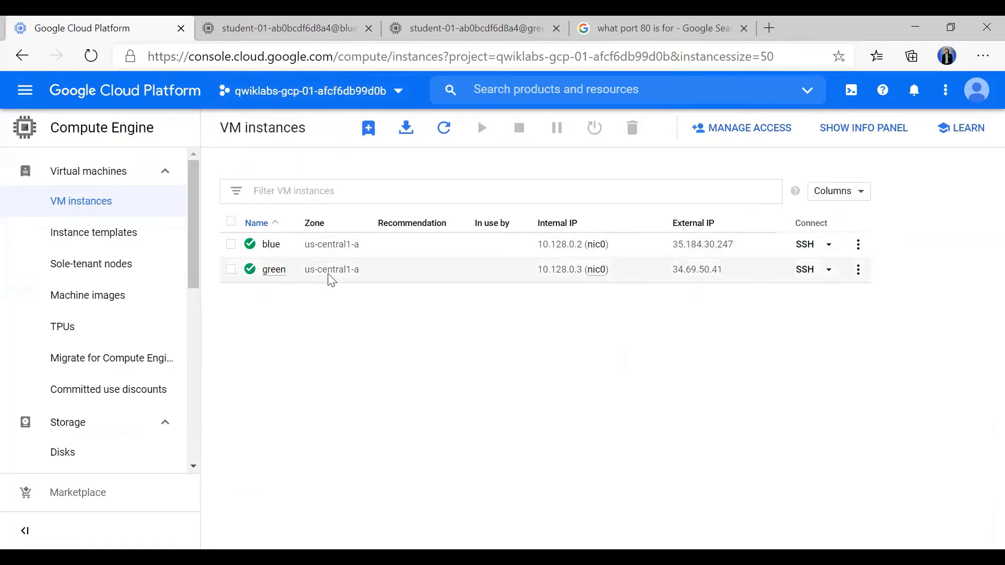
Open the form for creating a new VM instance, leaving the name instance-1.
left_click(375, 140)
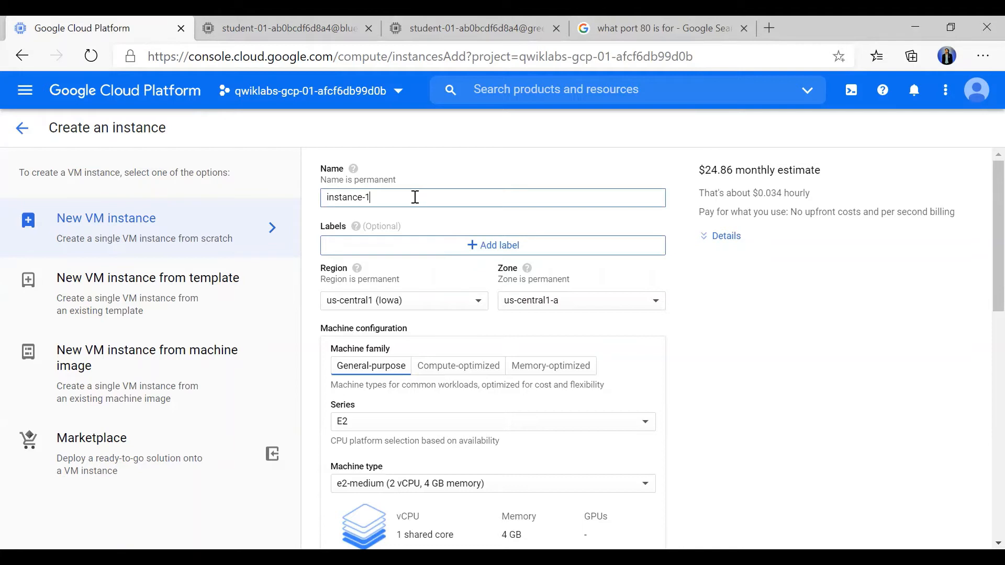
key("ctrl+a")
left_click(760, 334)
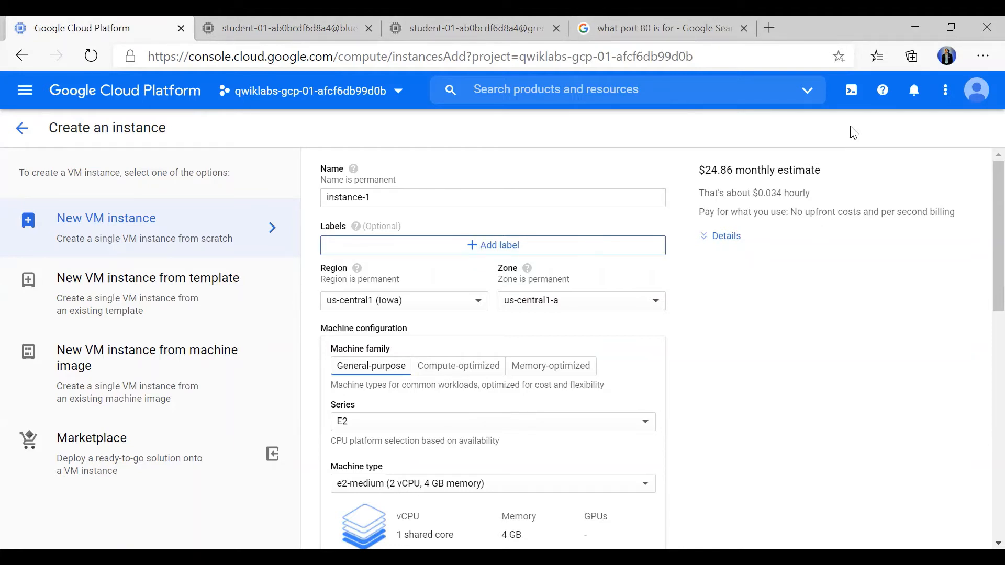
Start a Cloud Shell session and resize its terminal pane so the instance form's region and zone fields stay in view.
left_click(852, 93)
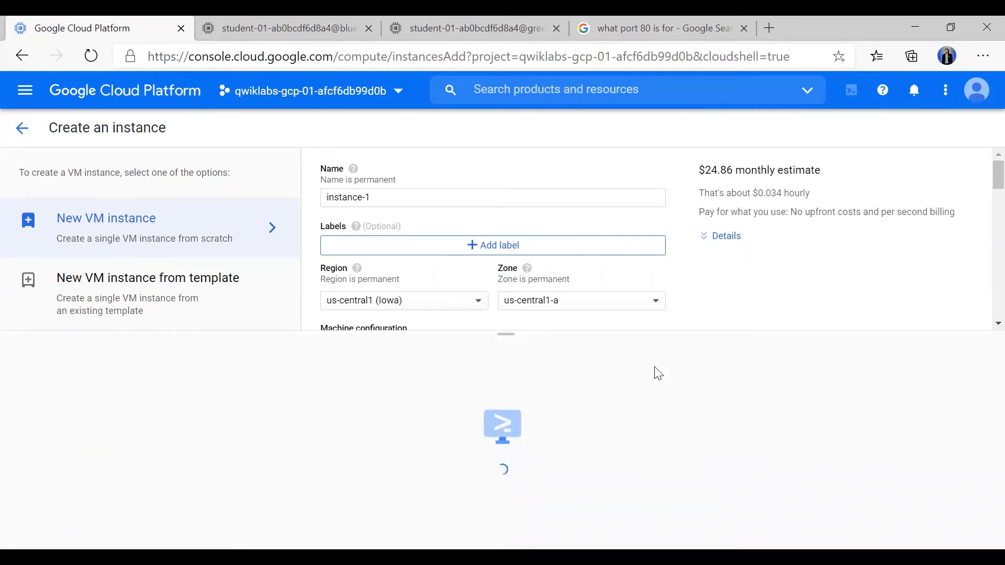
left_click(302, 505)
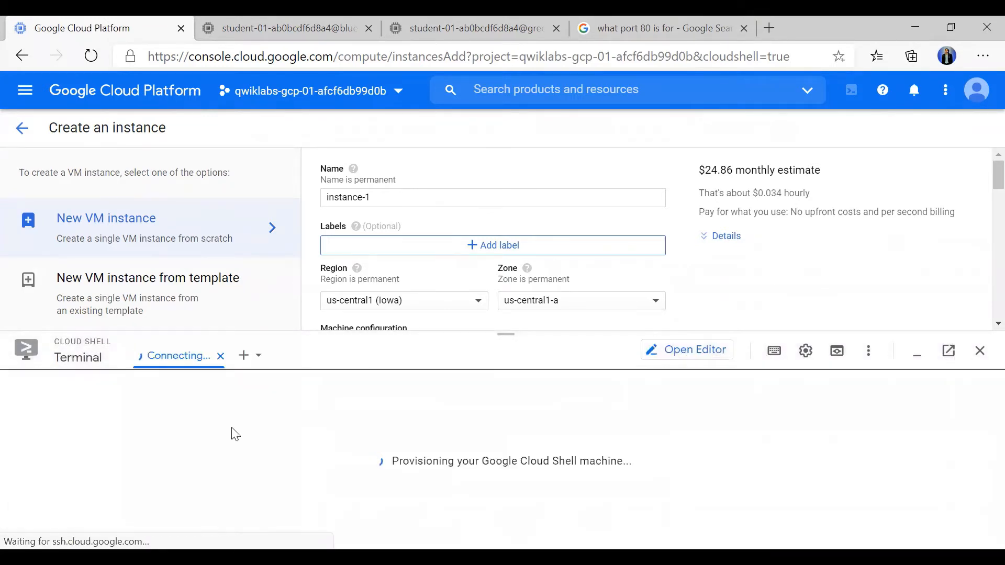
left_click_drag(506, 335, 512, 291)
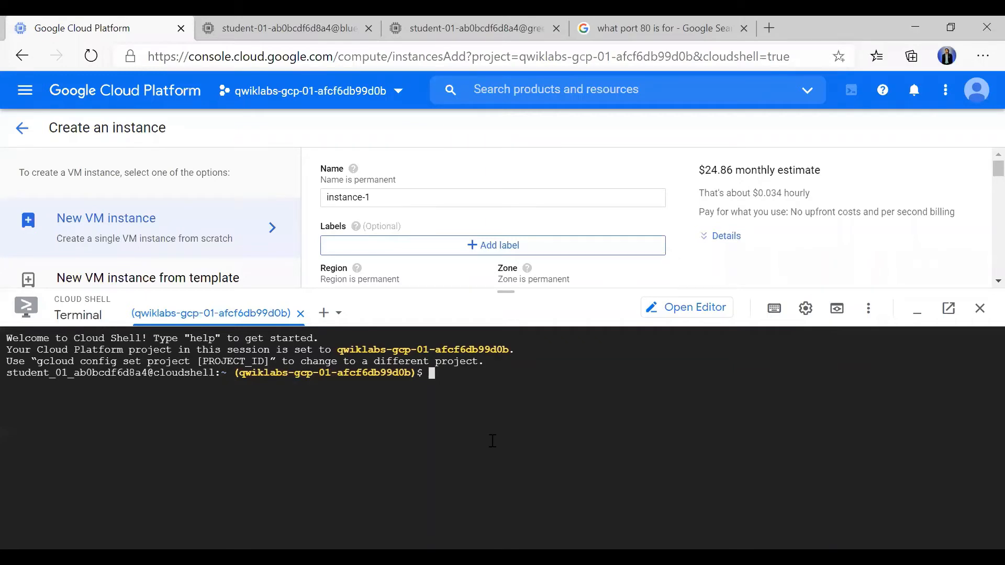
left_click_drag(506, 291, 518, 317)
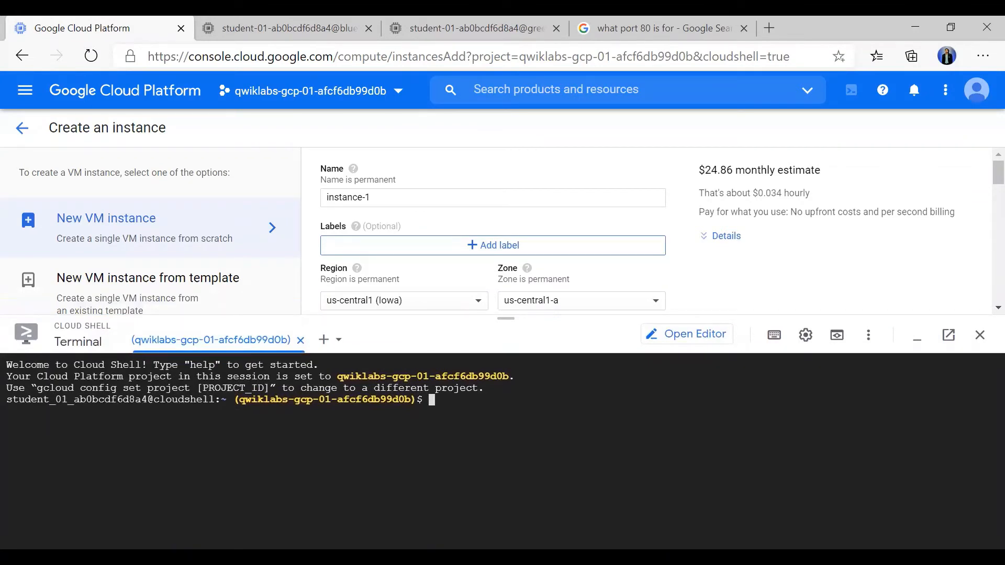
Run gcloud compute zones list in Cloud Shell and authorize its API call.
key("alt+Tab")
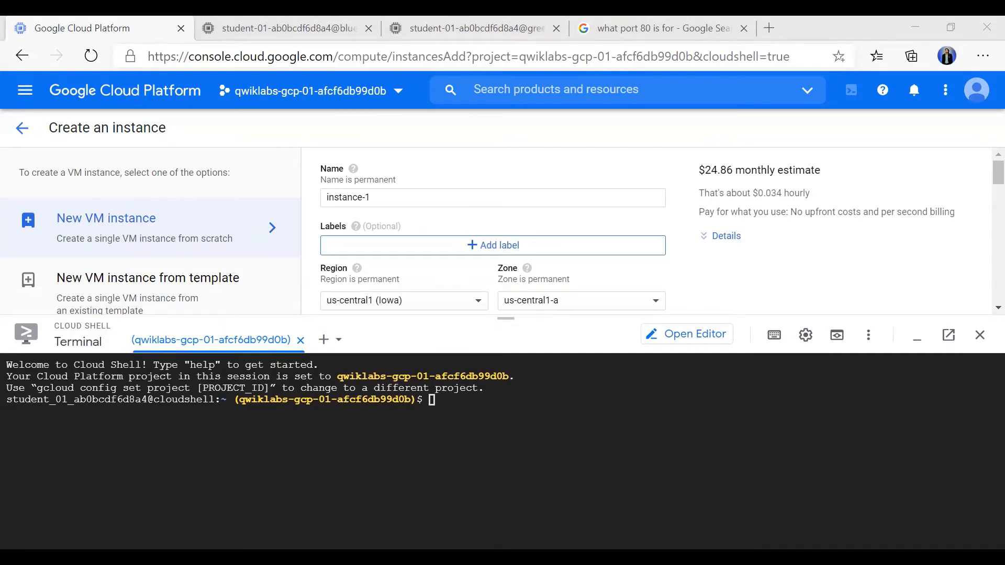
left_click(457, 408)
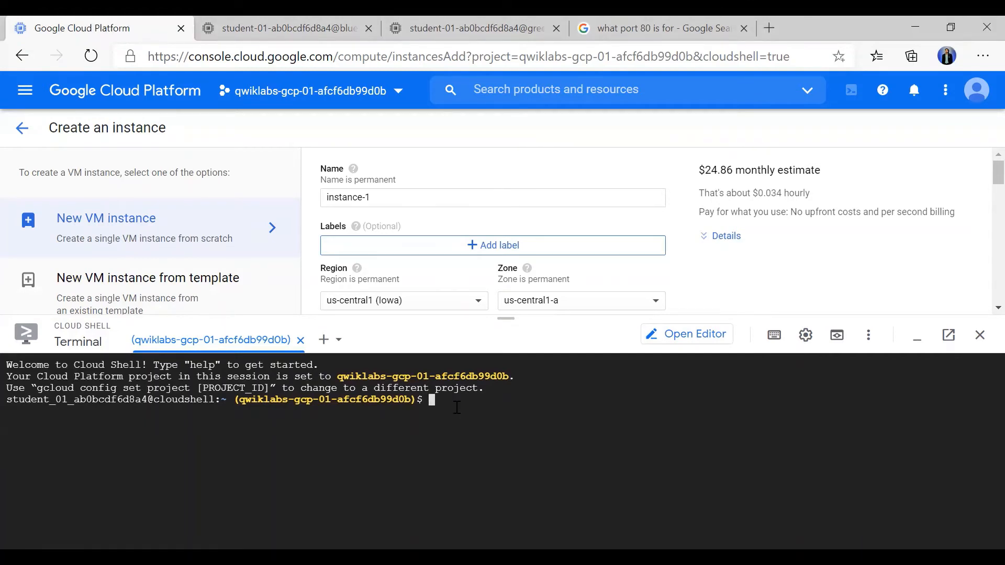
type("gcloud compute zones list")
key("Return")
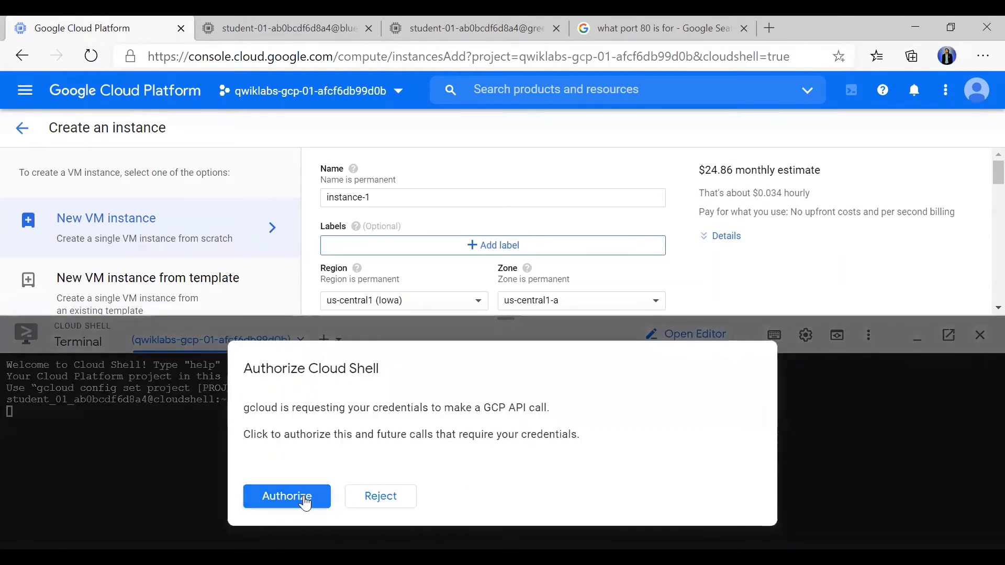
left_click(305, 502)
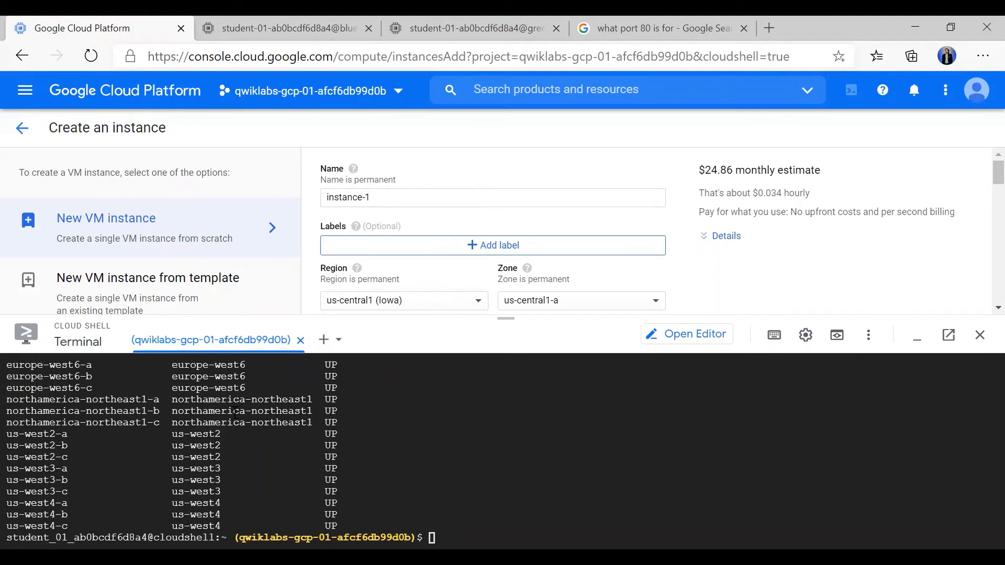
Review the zones output from its first line and compare it with the zone and region choices in the instance form.
scroll(235, 412, "up", 15)
scroll(235, 412, "up", 1)
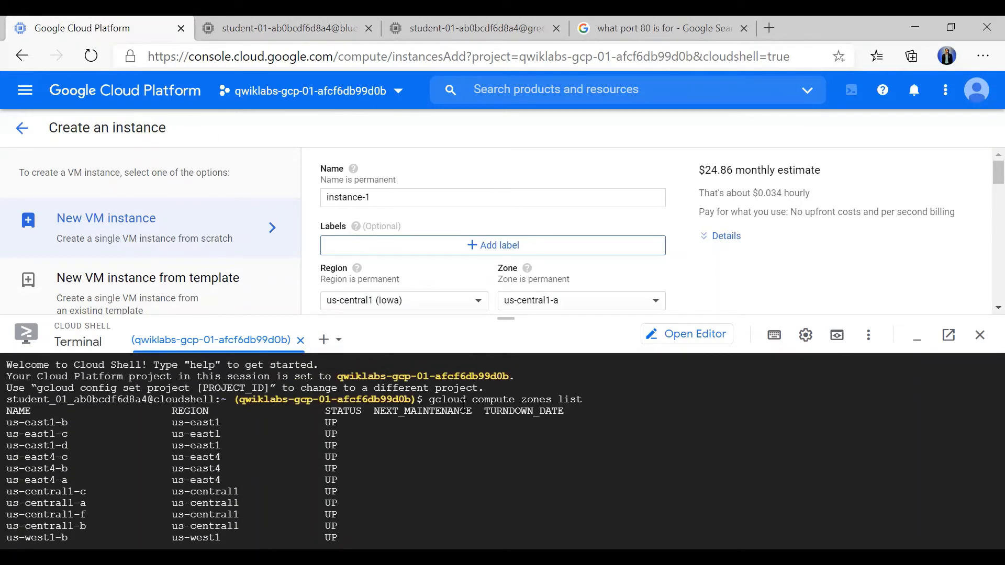
left_click_drag(430, 399, 578, 400)
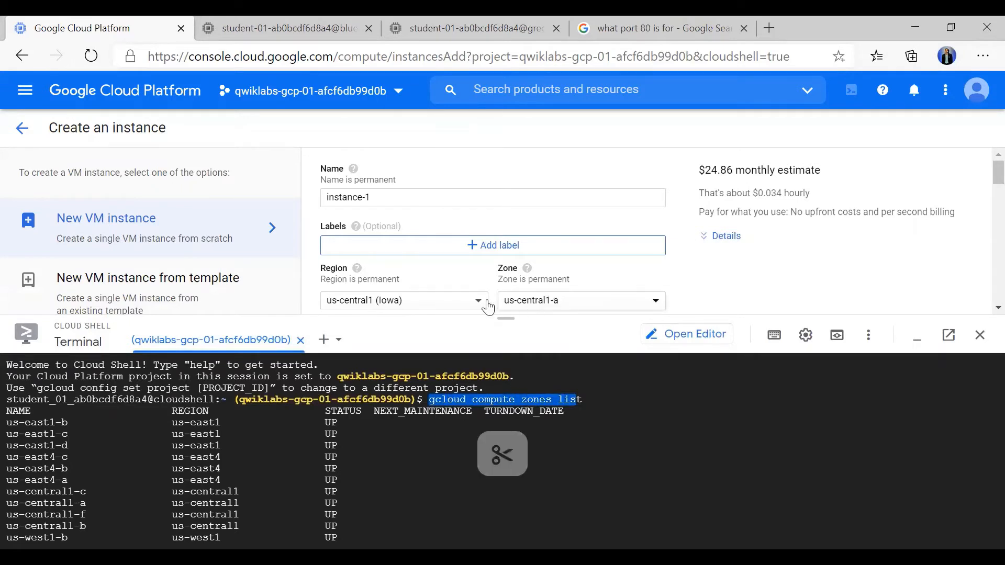
scroll(429, 288, "down", 1)
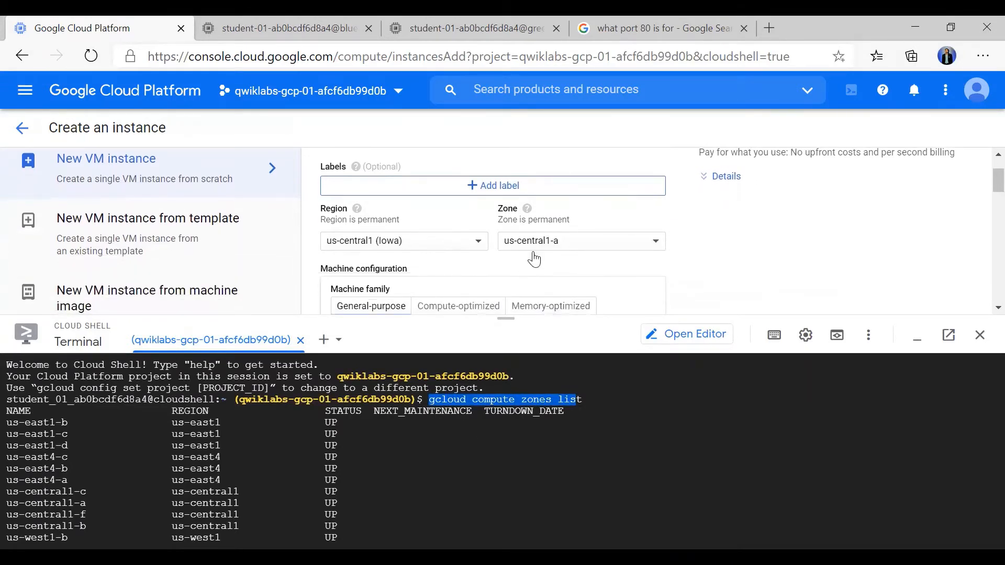
left_click(570, 251)
scroll(572, 269, "down", 1)
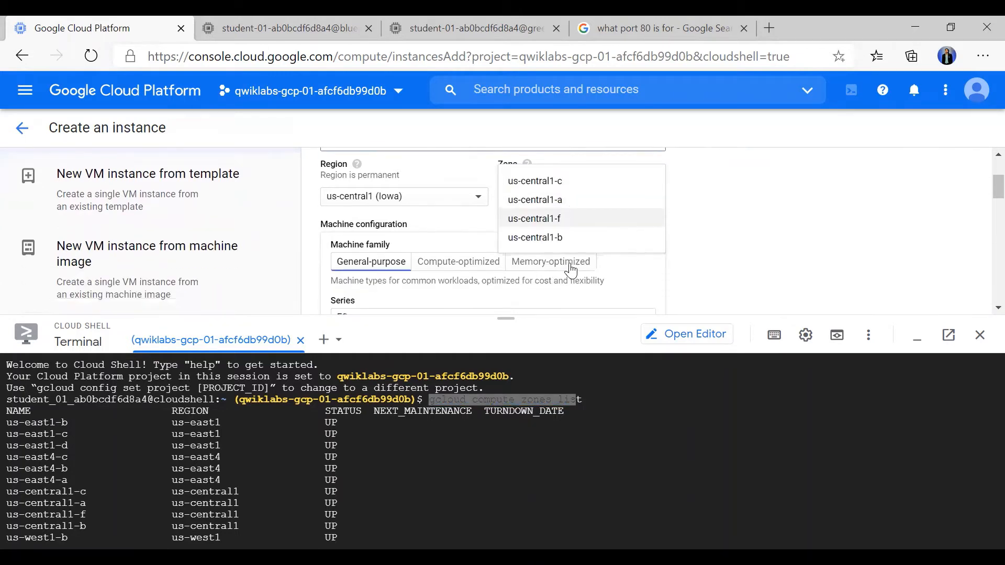
left_click(418, 203)
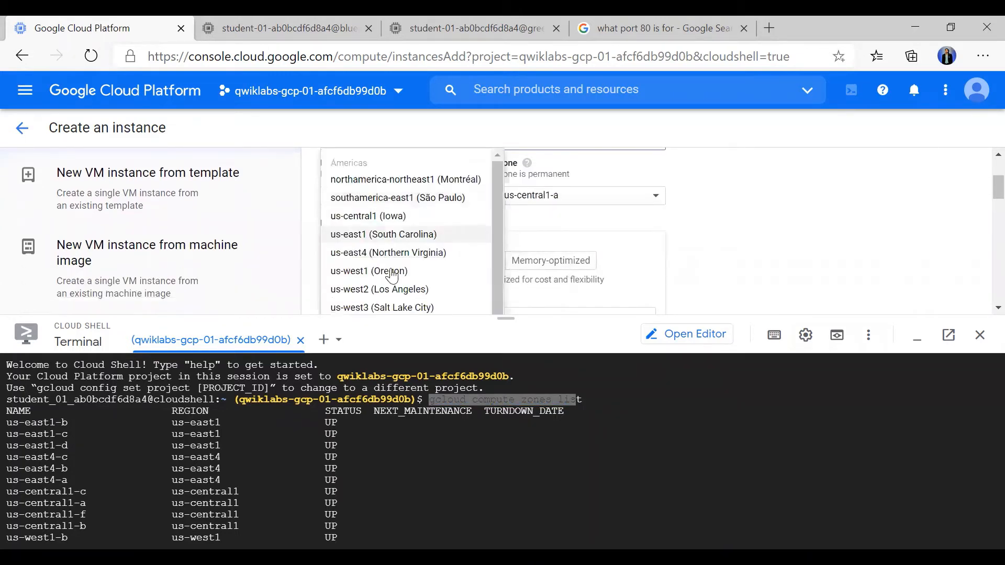
left_click(784, 241)
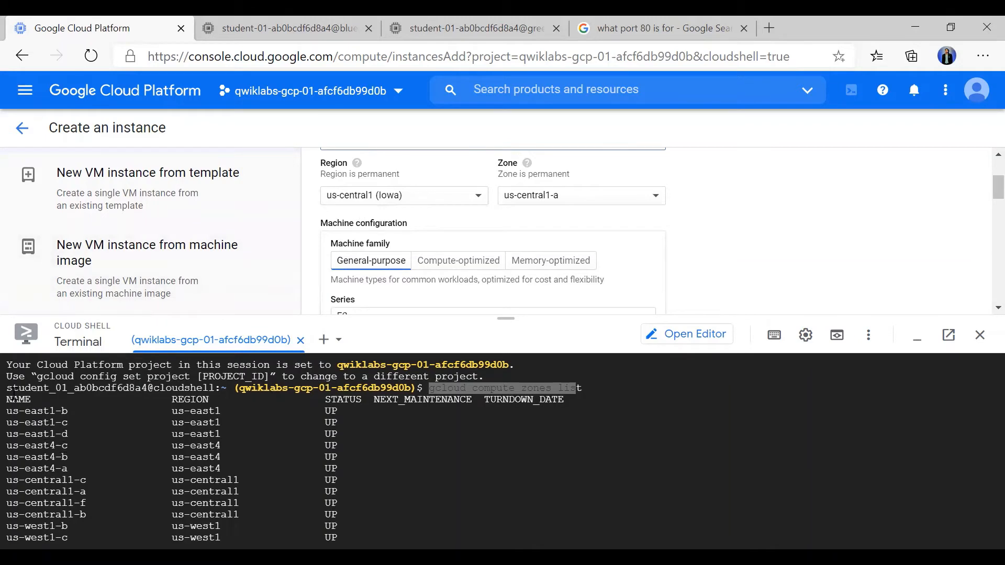
left_click(566, 201)
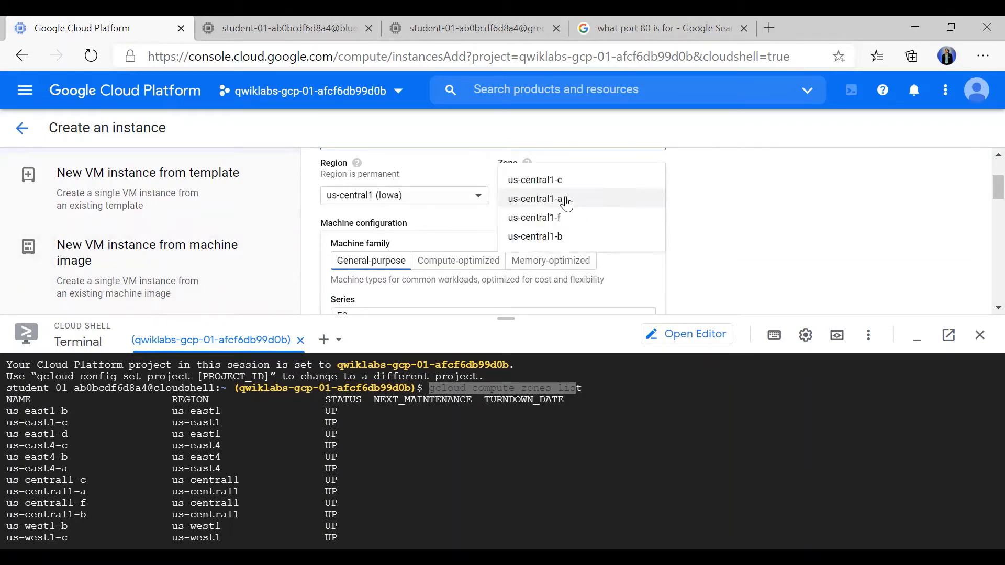
left_click(430, 199)
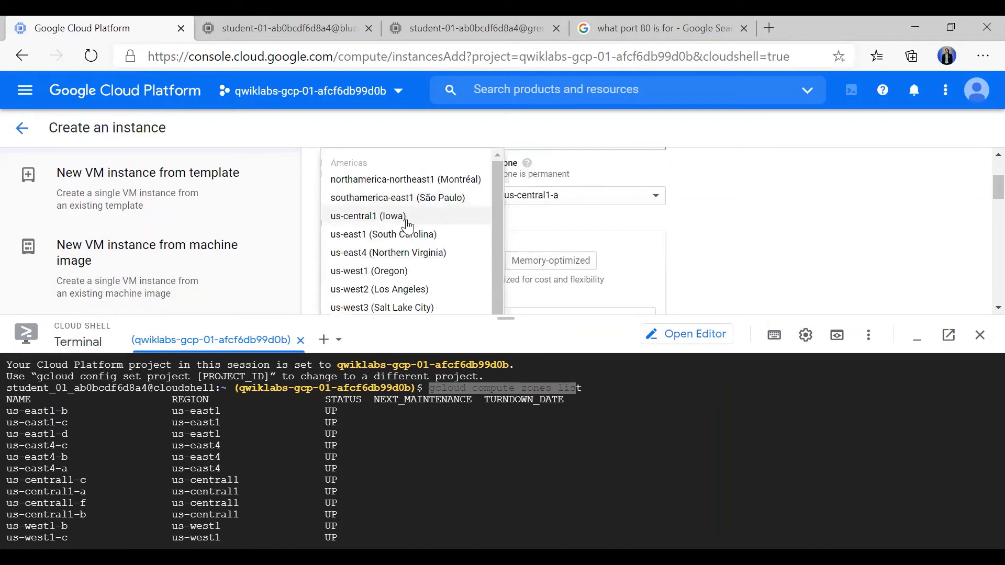
Highlight us-central1-a and the group of us-central1 zones in the output, then read through to the end of the list.
left_click(129, 478)
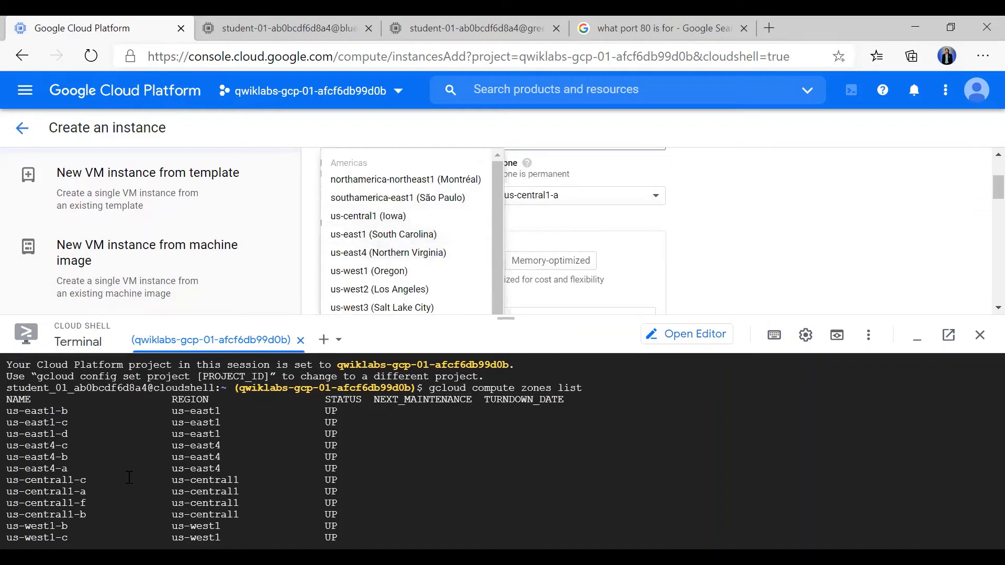
double_click(57, 489)
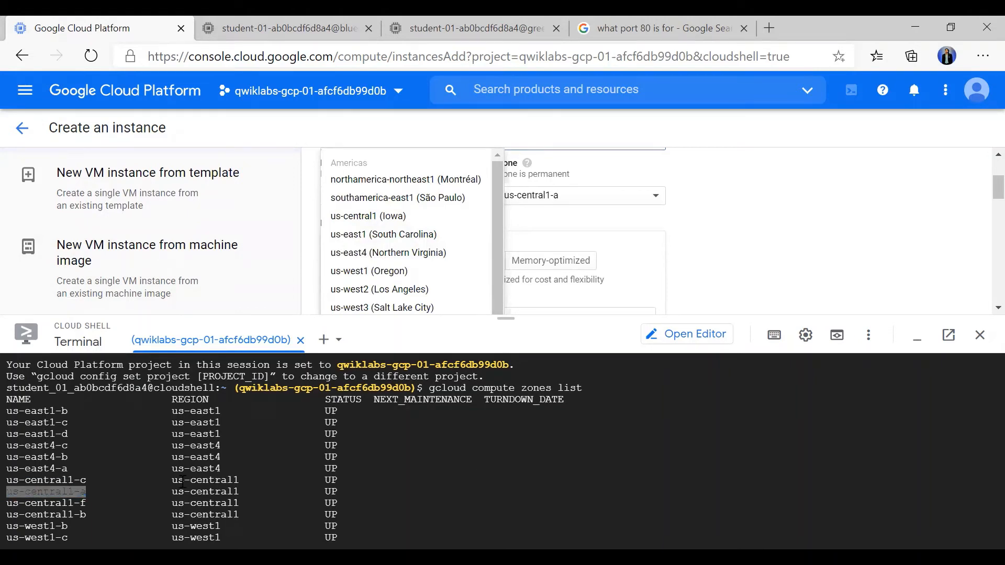
key("ctrl+c")
left_click(716, 261)
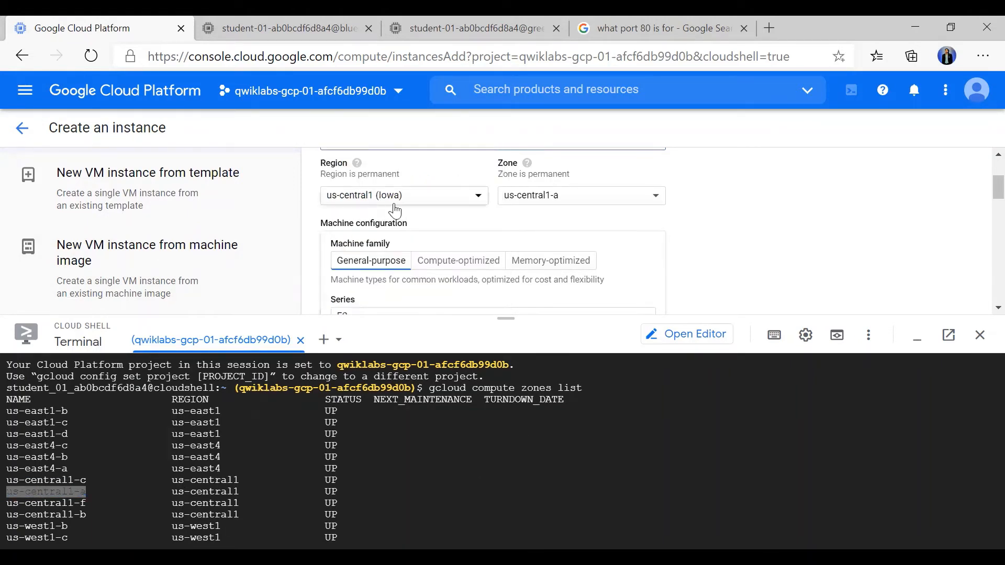
scroll(537, 217, "up", 1)
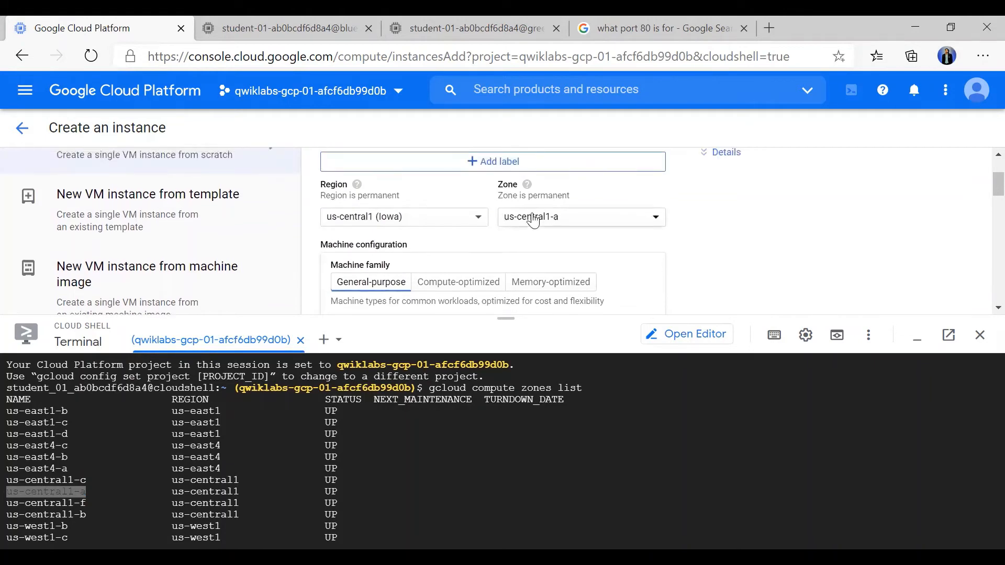
left_click(28, 501)
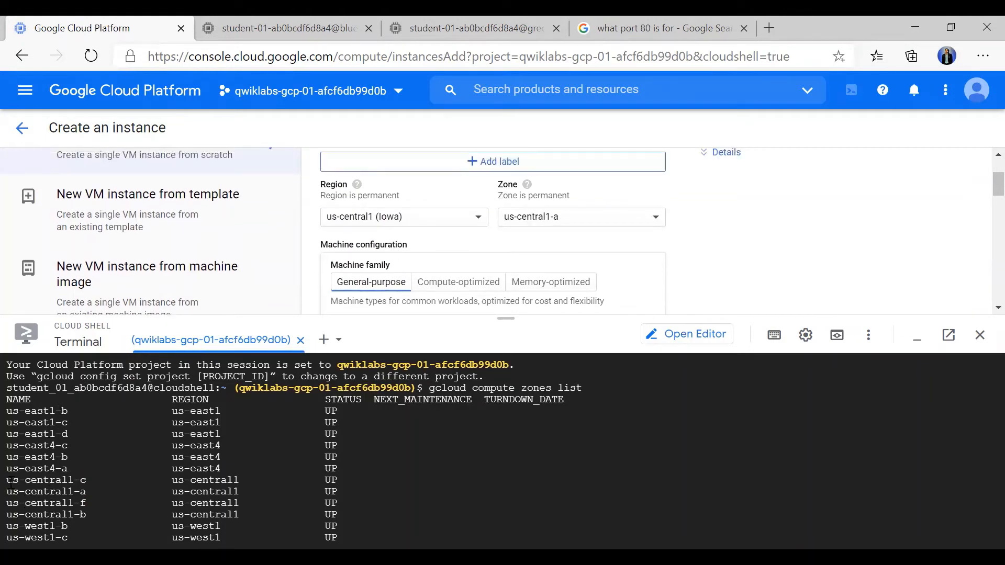
left_click_drag(8, 482, 340, 514)
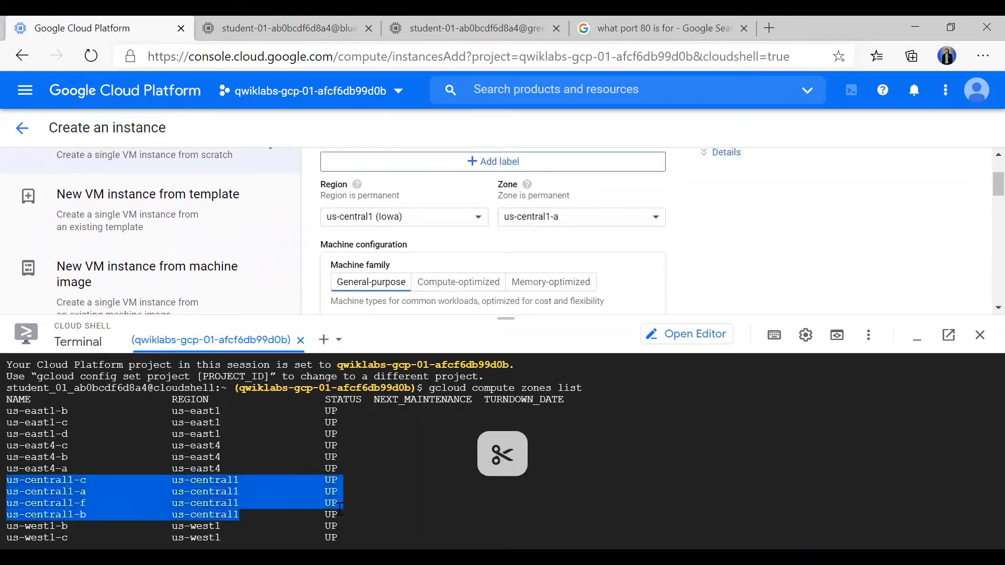
scroll(339, 510, "down", 10)
scroll(340, 508, "down", 12)
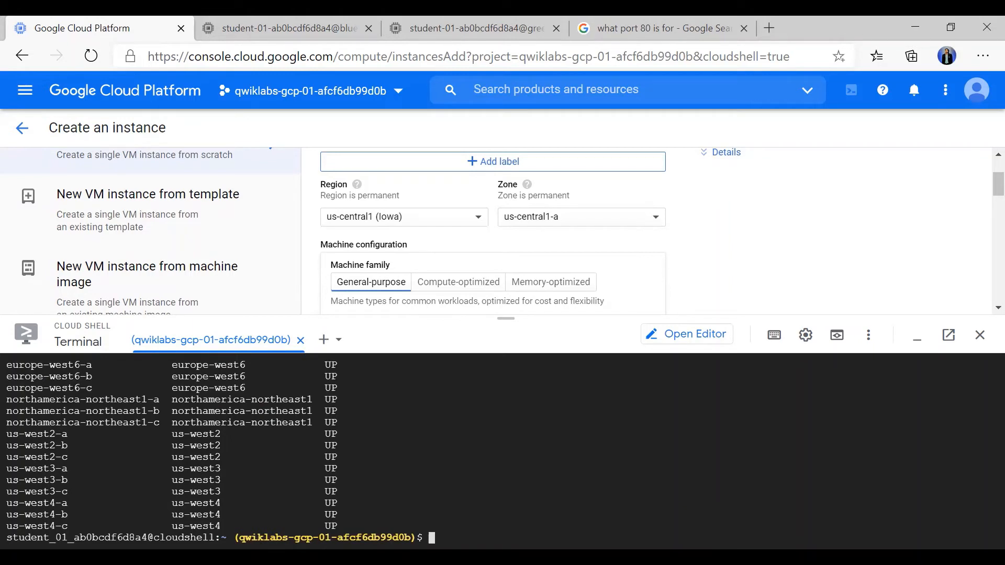
Paste gcloud compute instances create test-vm --machine-type=n1-standard-1 --subnet=default --zone=[YOUR_ZONE] at the Cloud Shell prompt without running it.
key("alt+Tab")
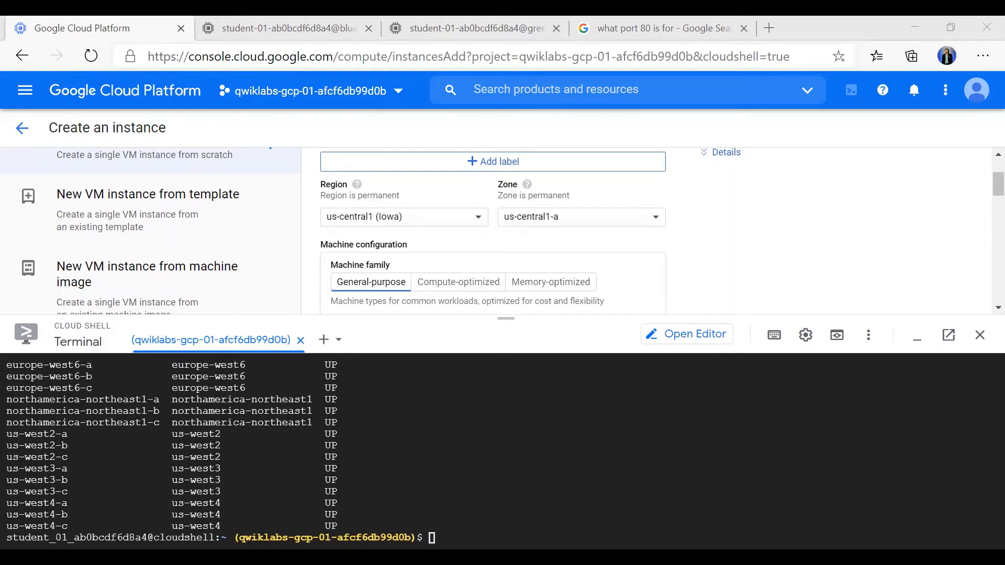
key("alt+Tab")
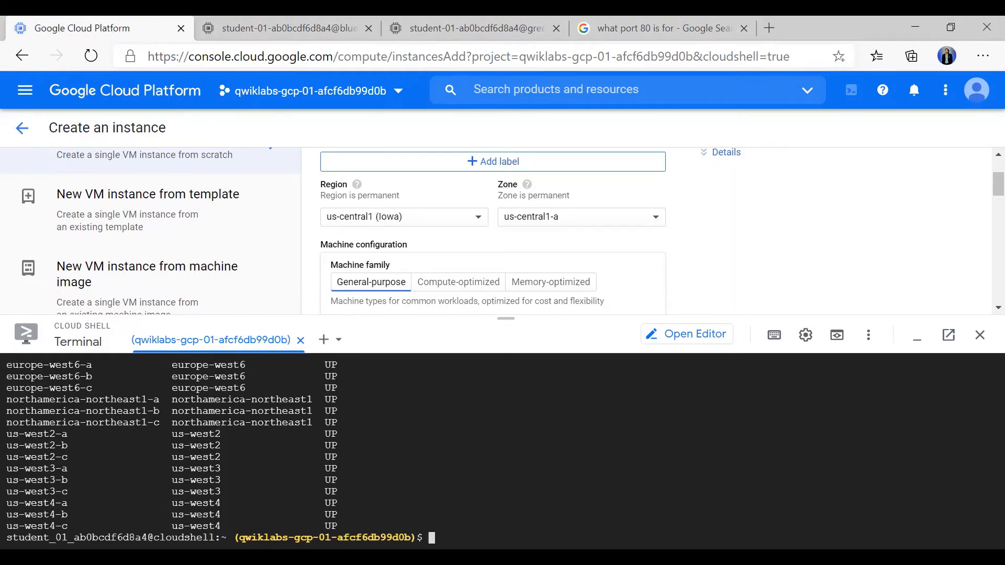
key("ctrl+v")
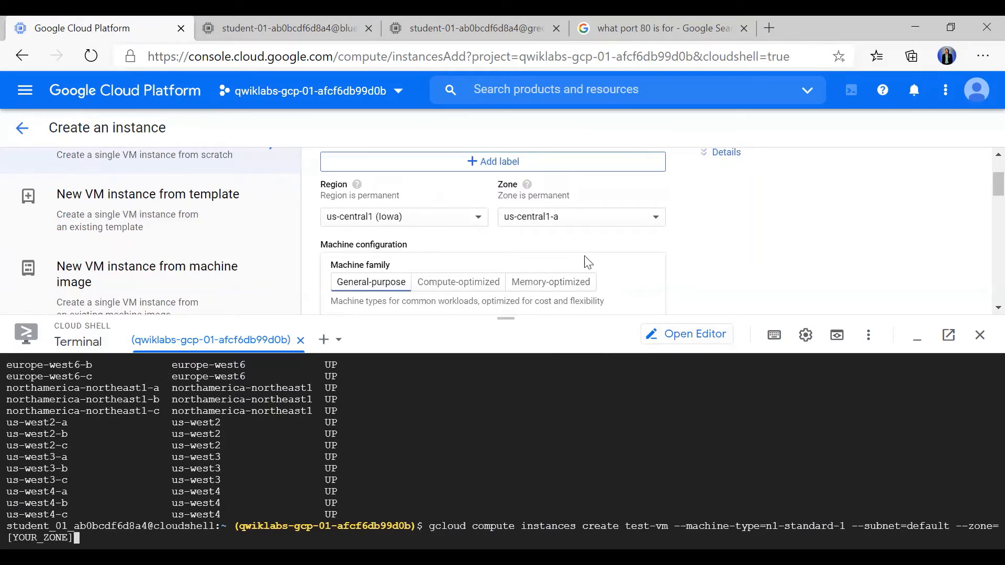
Highlight --machine-type=n1-standard-1 in the pasted command and compare it with the machine family, series and machine type settings in the instance form.
scroll(611, 257, "down", 2)
scroll(611, 257, "down", 3)
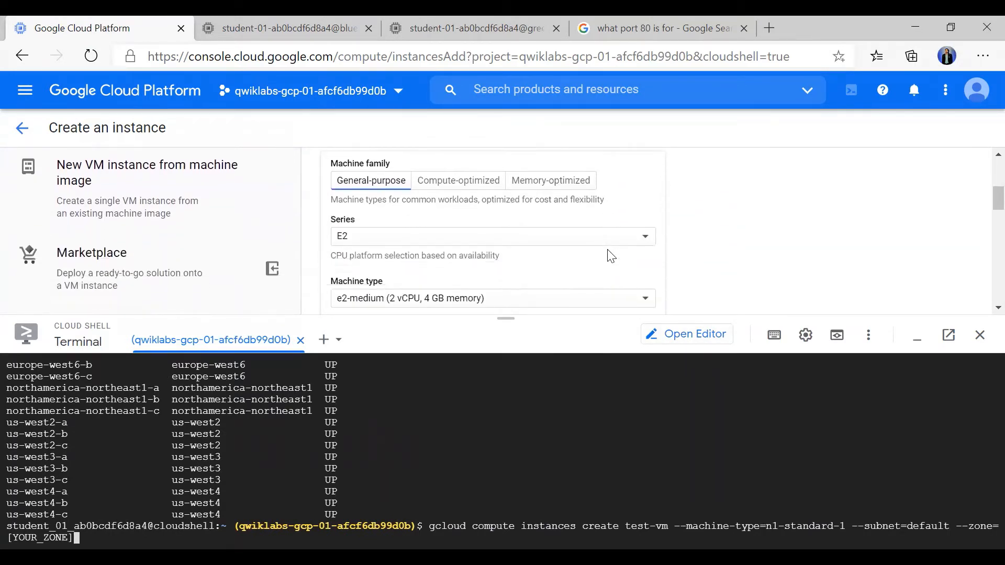
scroll(611, 257, "down", 1)
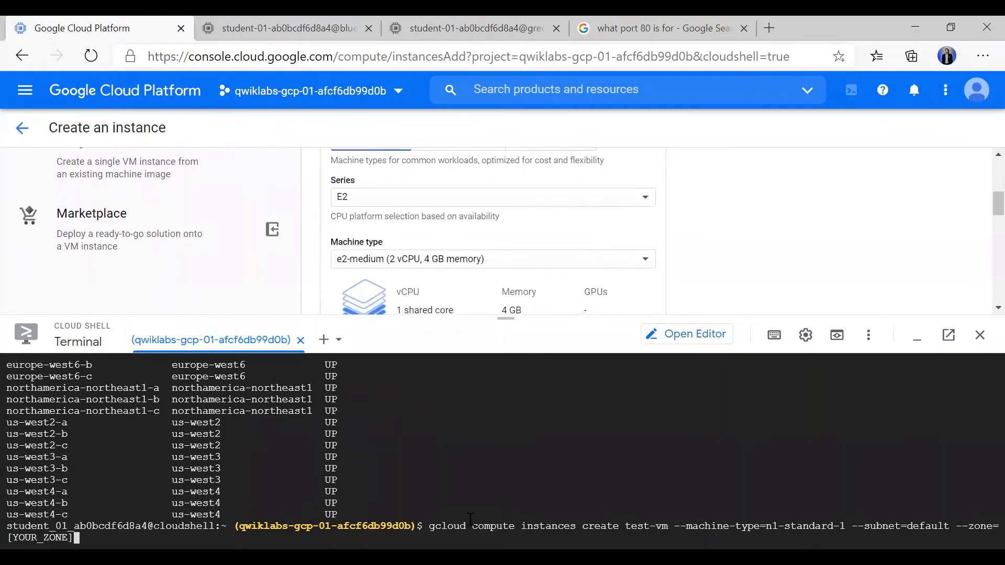
double_click(436, 521)
left_click_drag(436, 522, 846, 526)
left_click(630, 524)
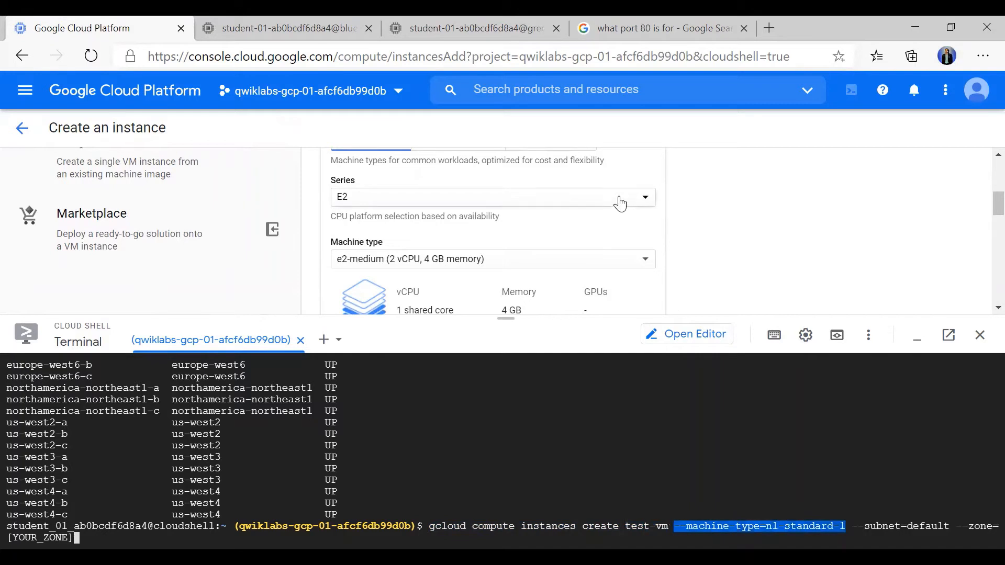
left_click(737, 257)
scroll(738, 259, "up", 2)
scroll(738, 258, "up", 2)
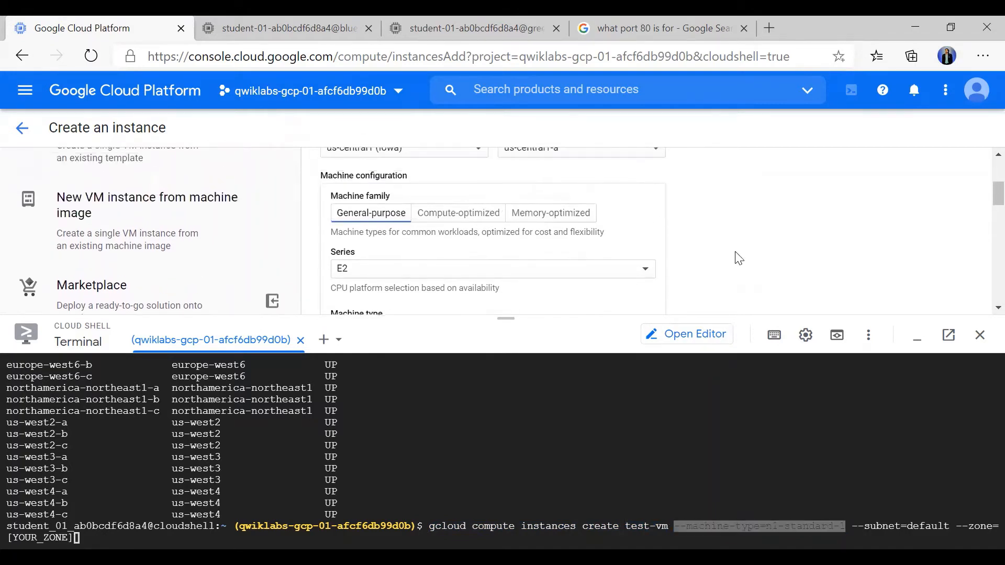
scroll(738, 259, "down", 4)
scroll(738, 258, "down", 2)
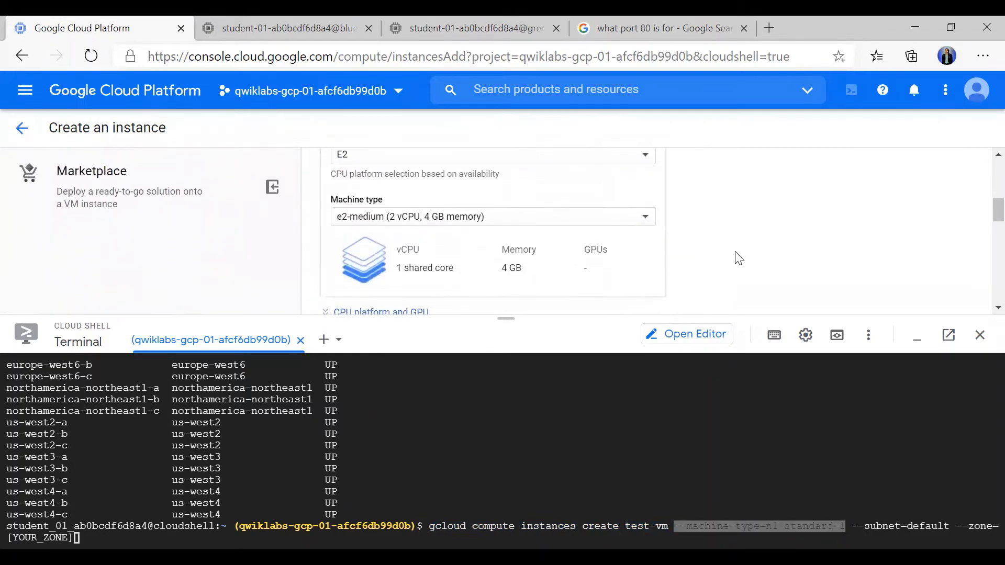
scroll(738, 259, "up", 3)
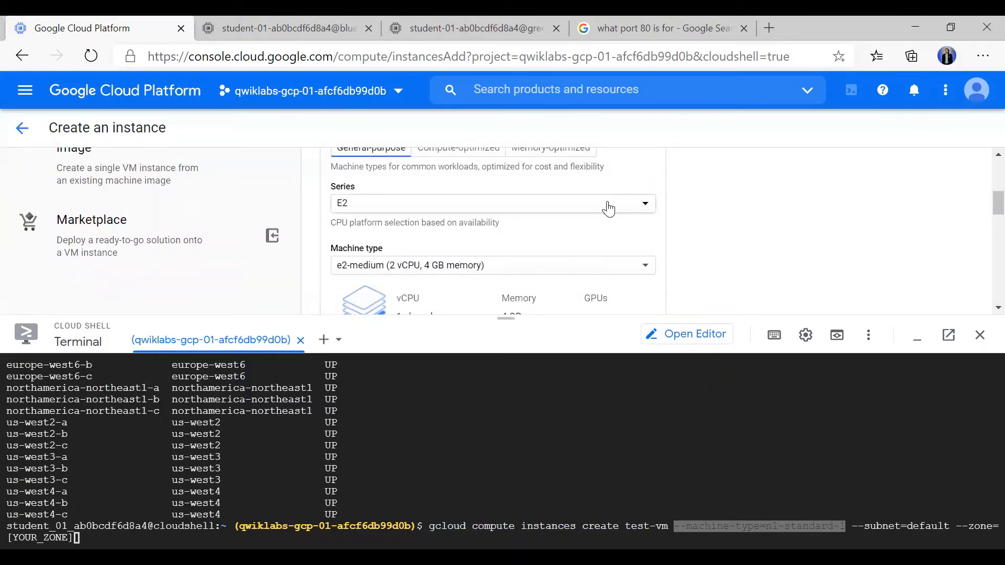
left_click(904, 455)
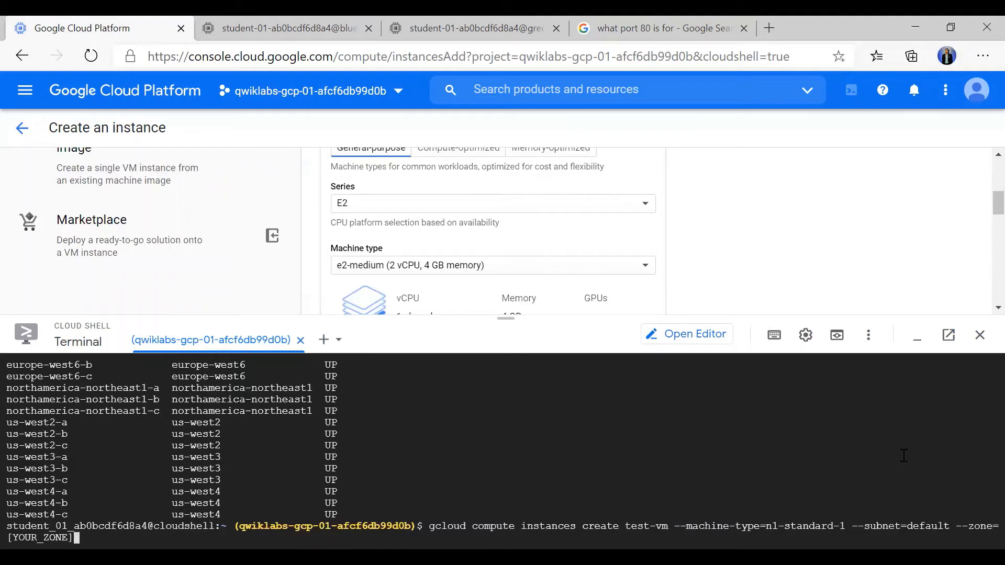
Examine the Series choices in the instance form and look through its remaining sections, including Boot disk and Identity and API access.
left_click(498, 210)
scroll(466, 259, "down", 1)
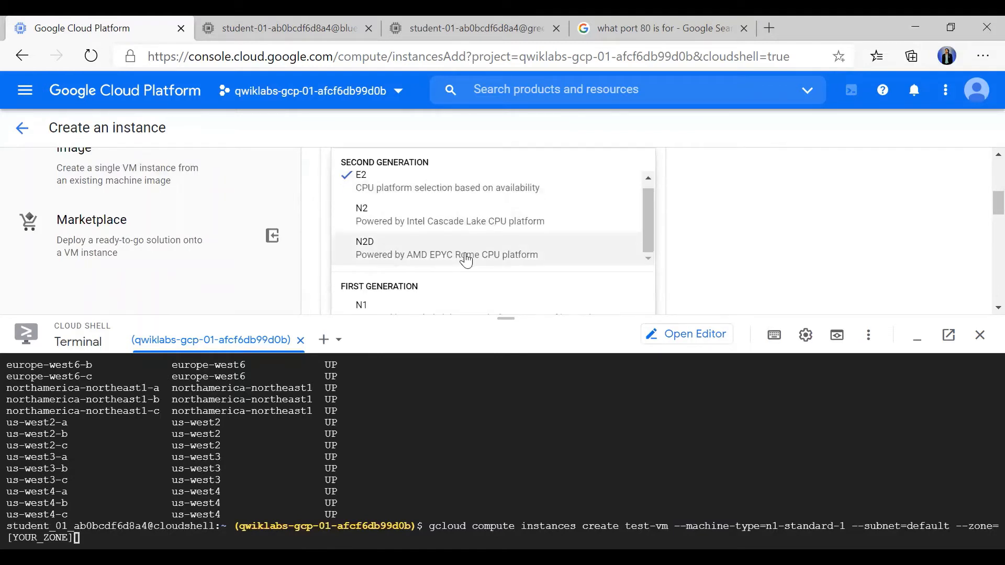
left_click(751, 249)
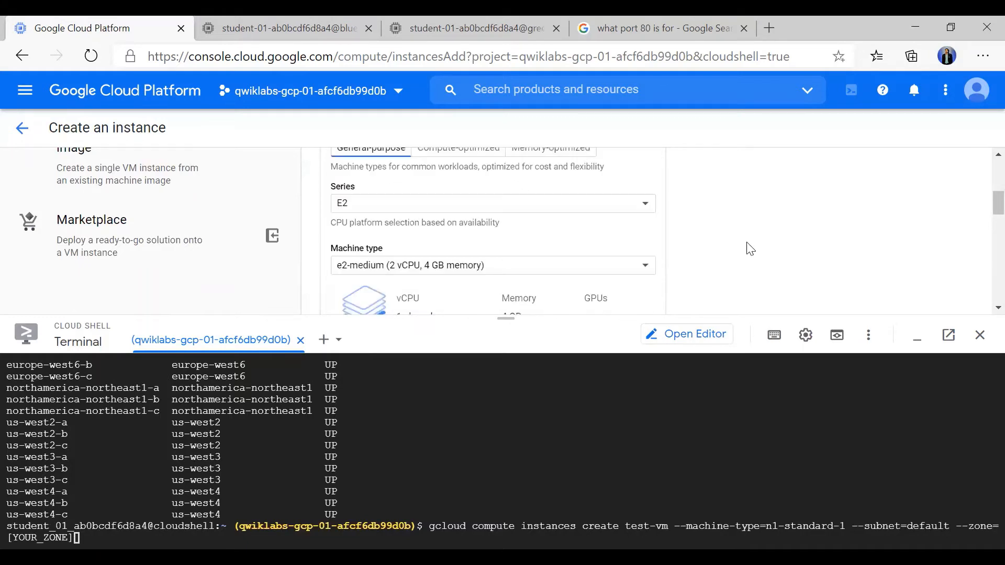
scroll(749, 249, "down", 15)
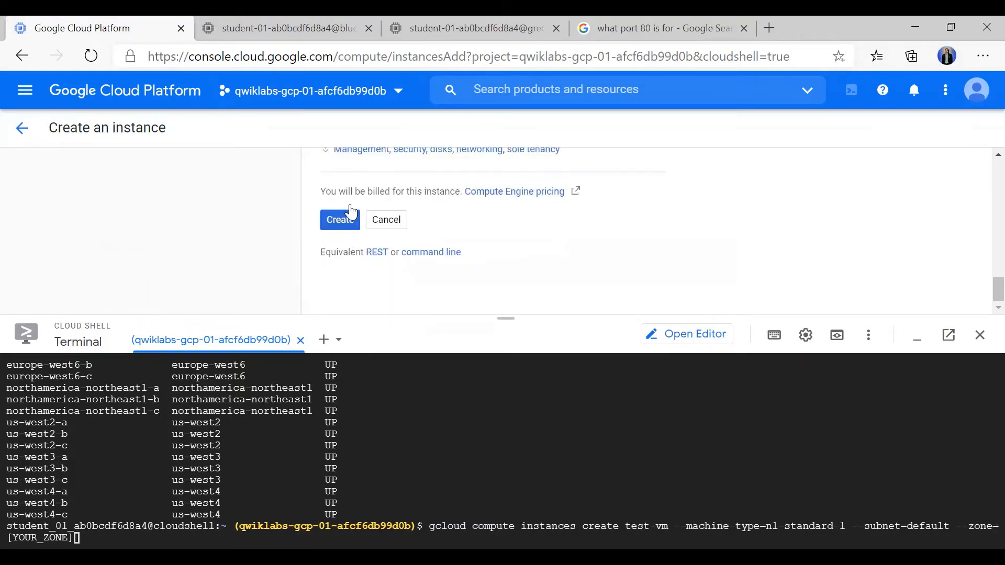
scroll(658, 218, "up", 10)
scroll(659, 220, "up", 3)
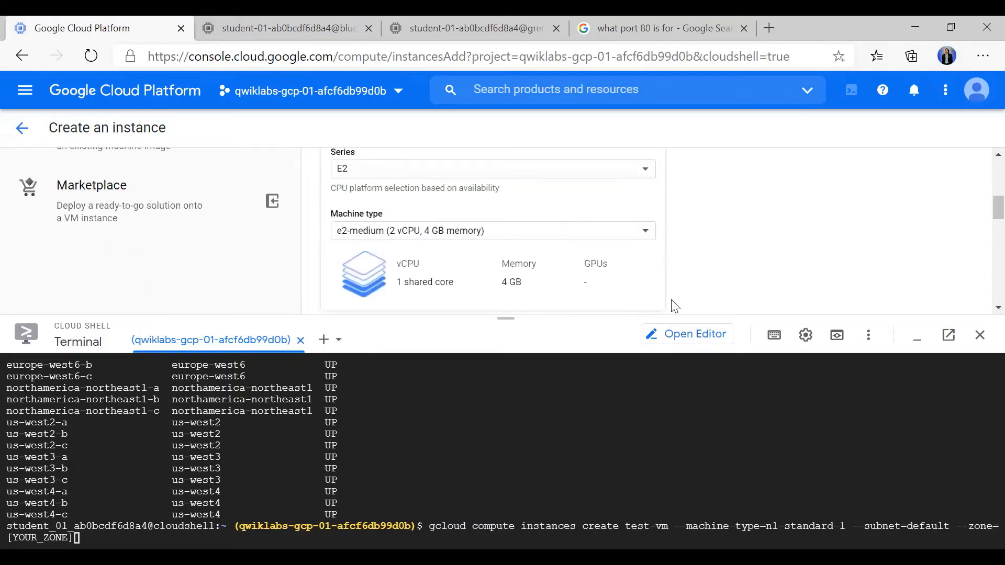
scroll(722, 272, "down", 5)
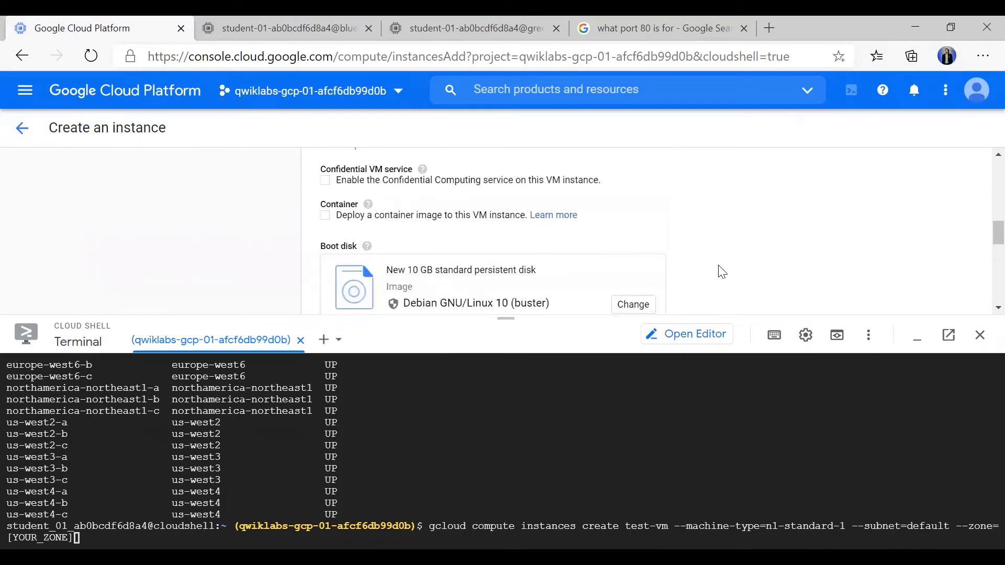
scroll(723, 273, "up", 2)
scroll(723, 272, "down", 2)
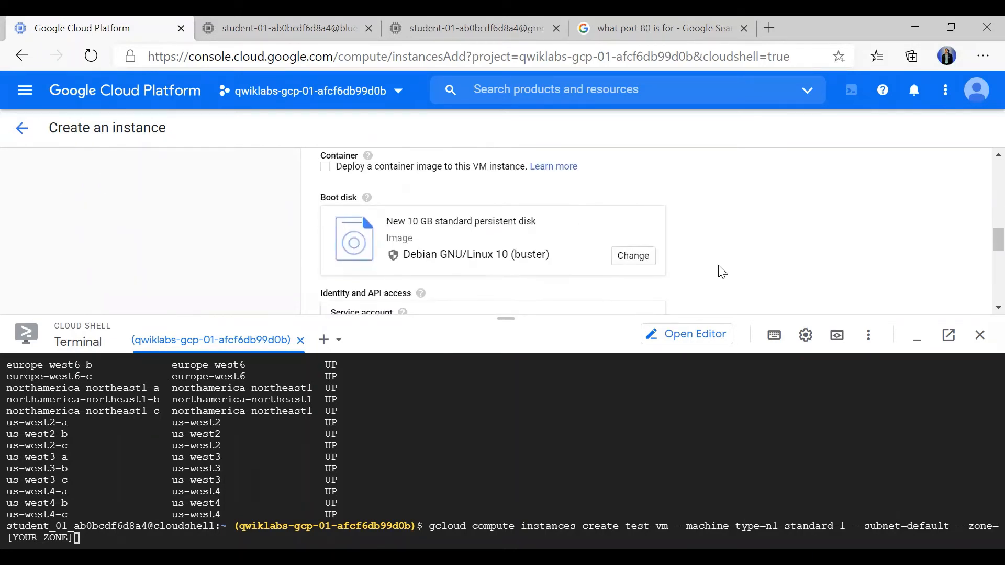
scroll(723, 272, "down", 2)
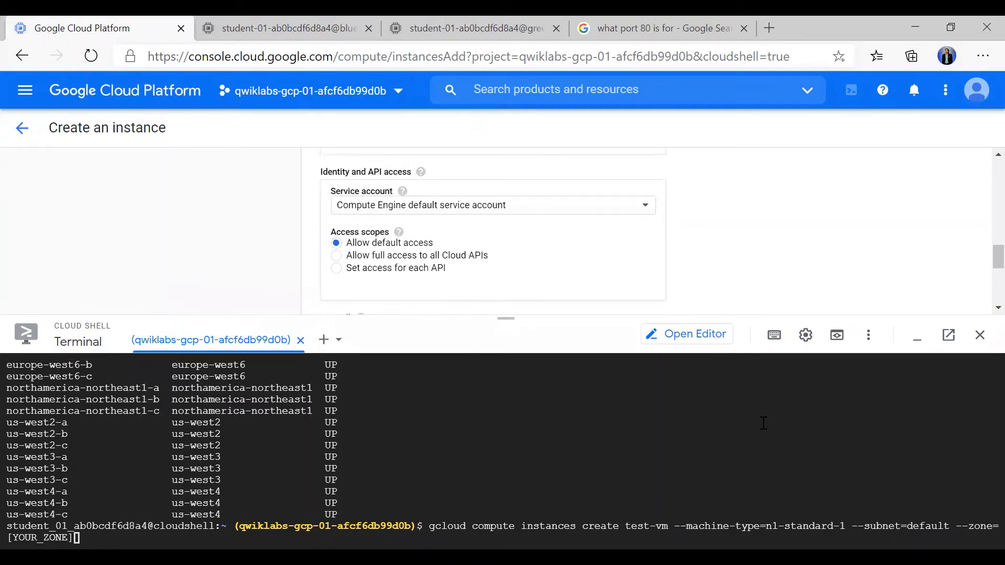
Highlight --subnet=default in the pasted command and review the zone names at the start of the zones output.
left_click_drag(950, 526, 852, 527)
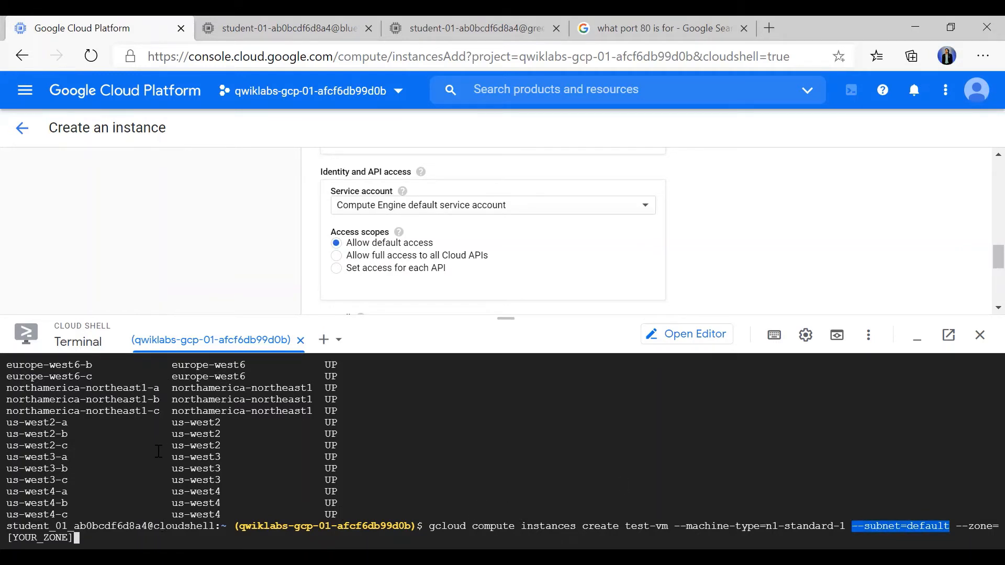
scroll(159, 452, "up", 10)
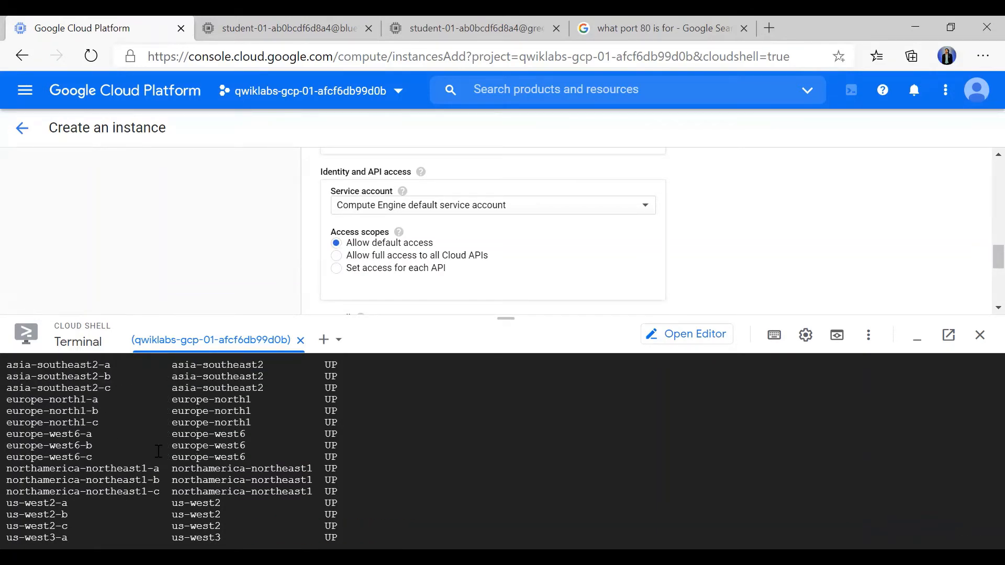
scroll(158, 451, "up", 10)
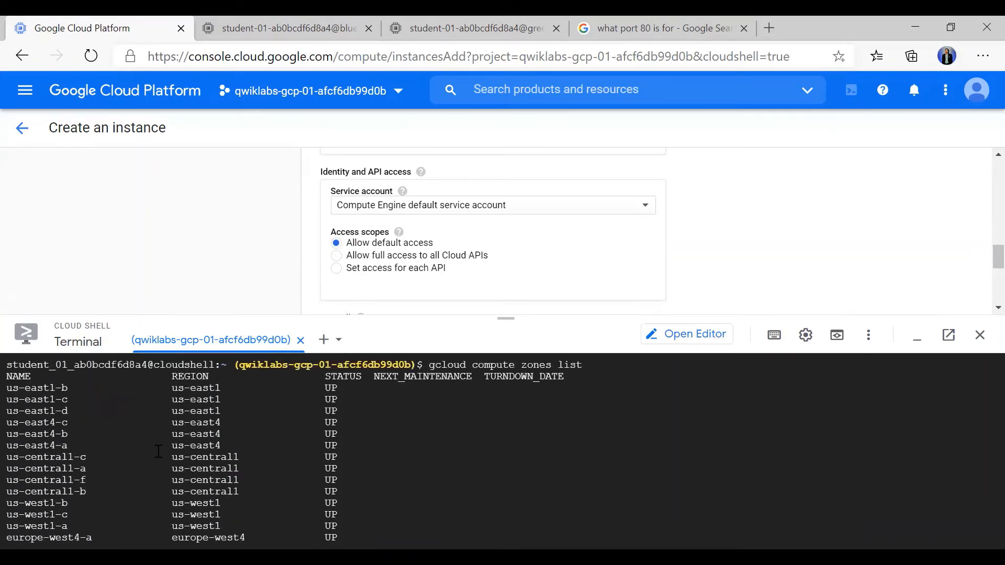
scroll(158, 451, "down", 1)
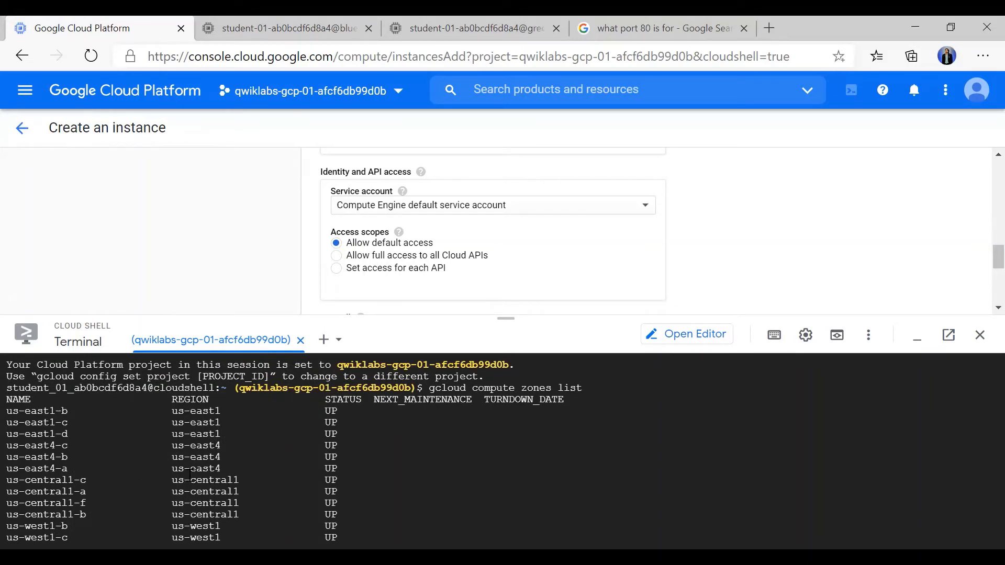
scroll(189, 474, "up", 1)
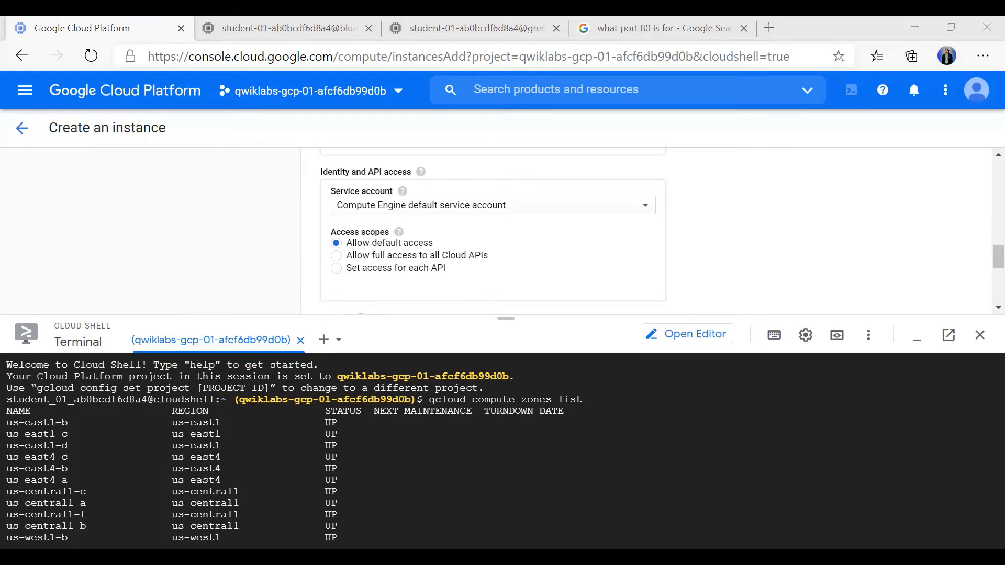
left_click(373, 476)
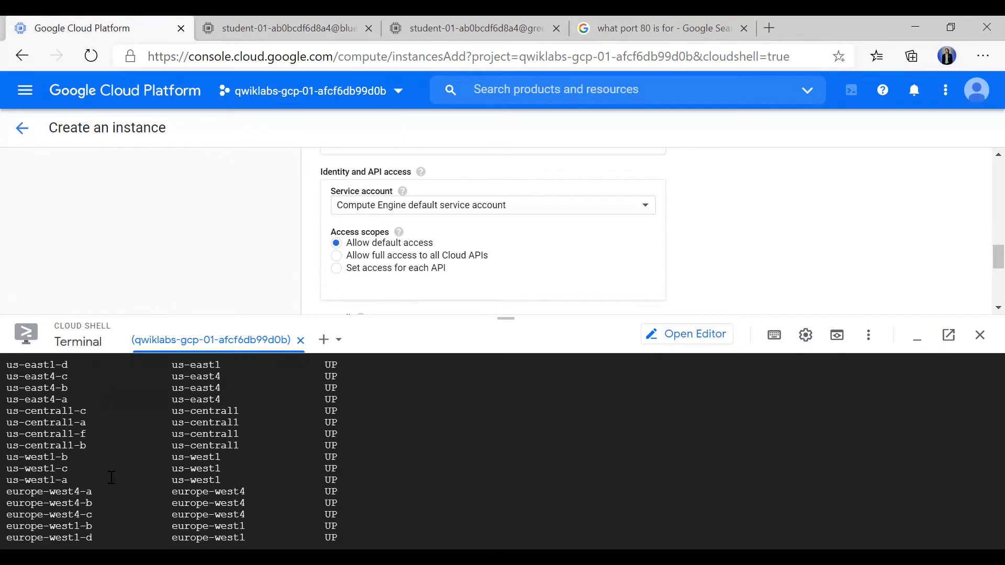
scroll(75, 469, "up", 3)
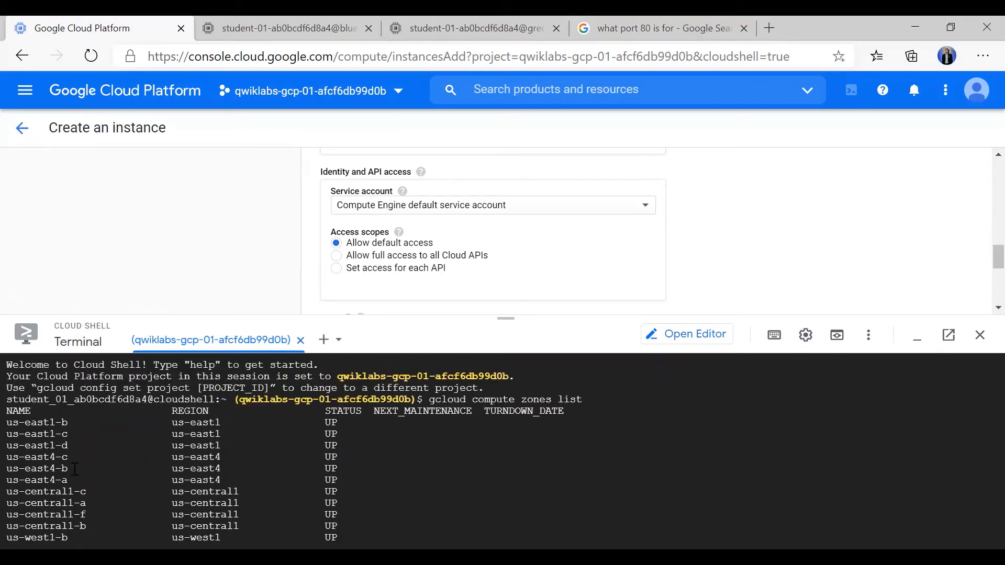
double_click(64, 423)
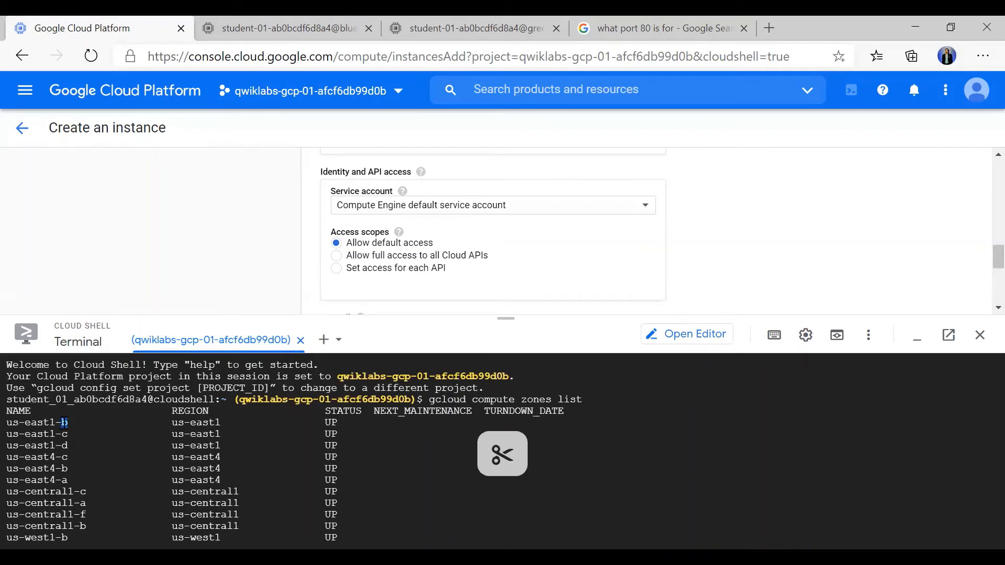
left_click(92, 498)
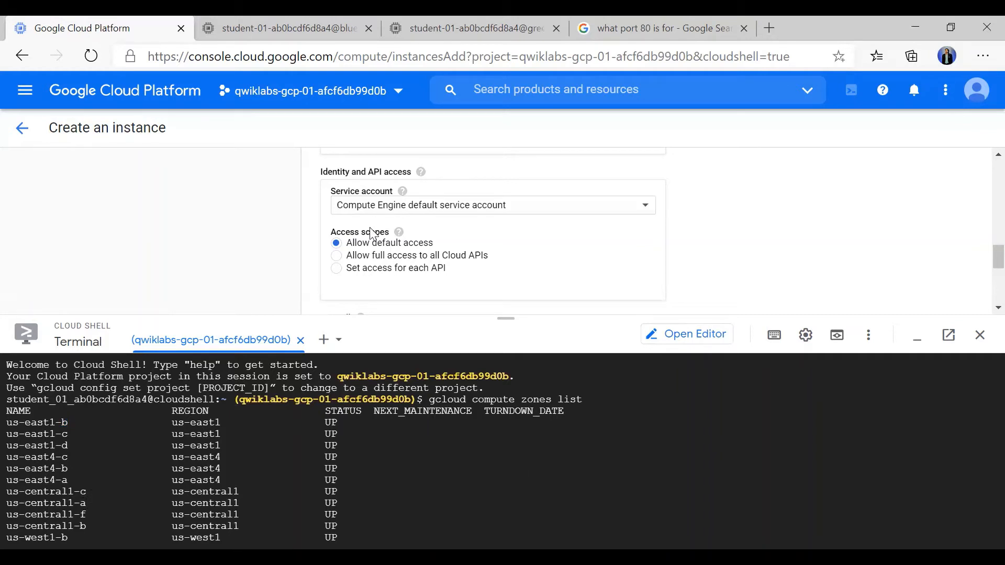
Check the Zone setting in the instance form and copy us-central1-a from the zones output.
scroll(369, 228, "up", 6)
scroll(370, 228, "up", 4)
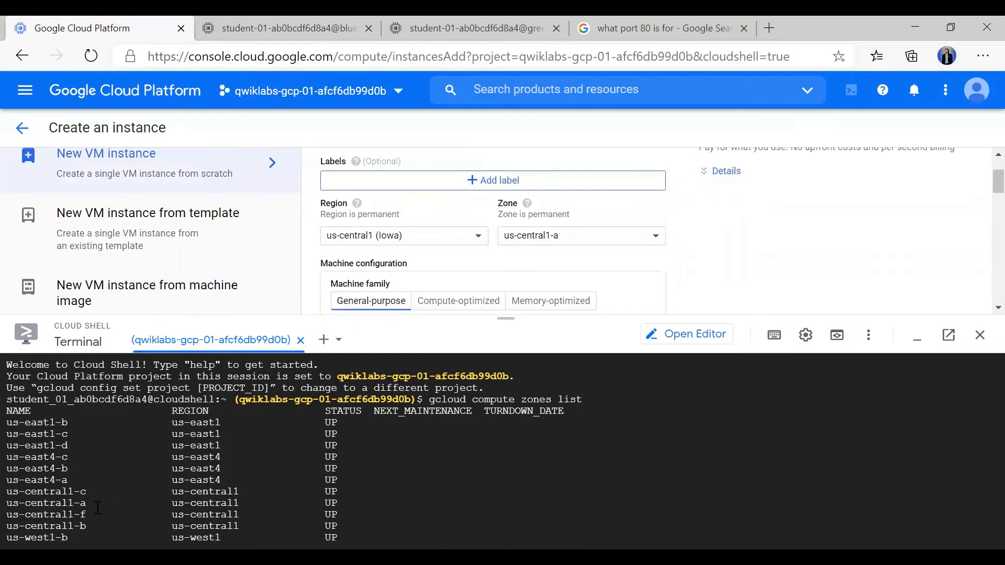
left_click_drag(99, 504, 3, 510)
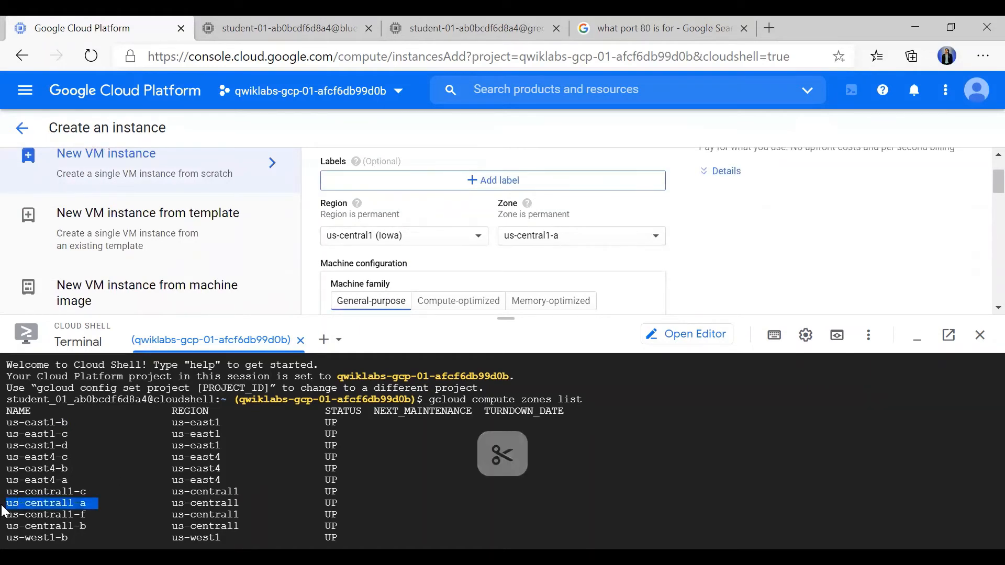
scroll(219, 493, "down", 15)
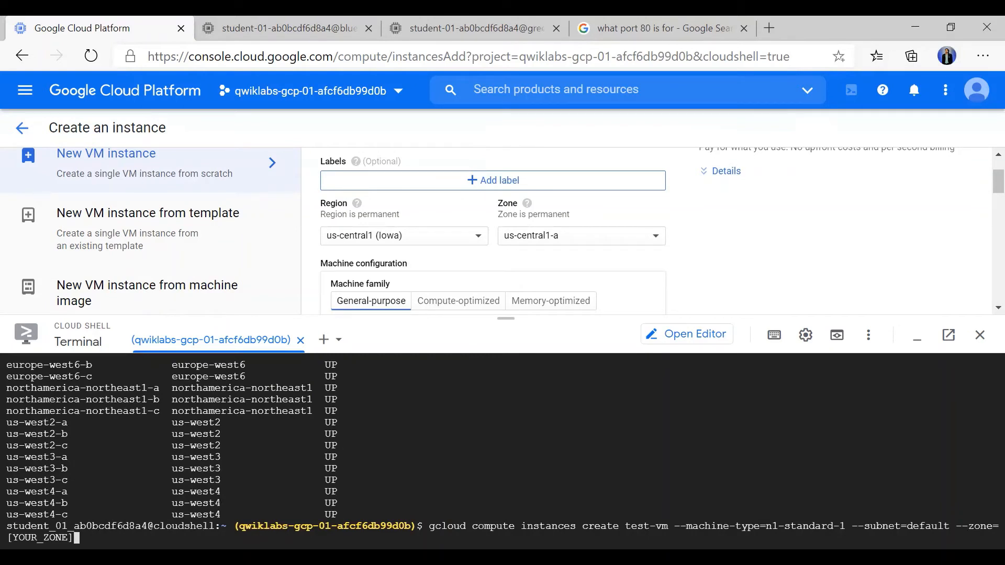
Replace [YOUR_ZONE] in the pasted command with us-central1-a and run it to create test-vm.
key("BackSpace")
key("BackSpace")
key("BackSpace")
key("BackSpace")
key("BackSpace")
key("BackSpace")
key("BackSpace")
key("BackSpace")
key("BackSpace")
key("BackSpace")
key("BackSpace")
type("us-central1-a")
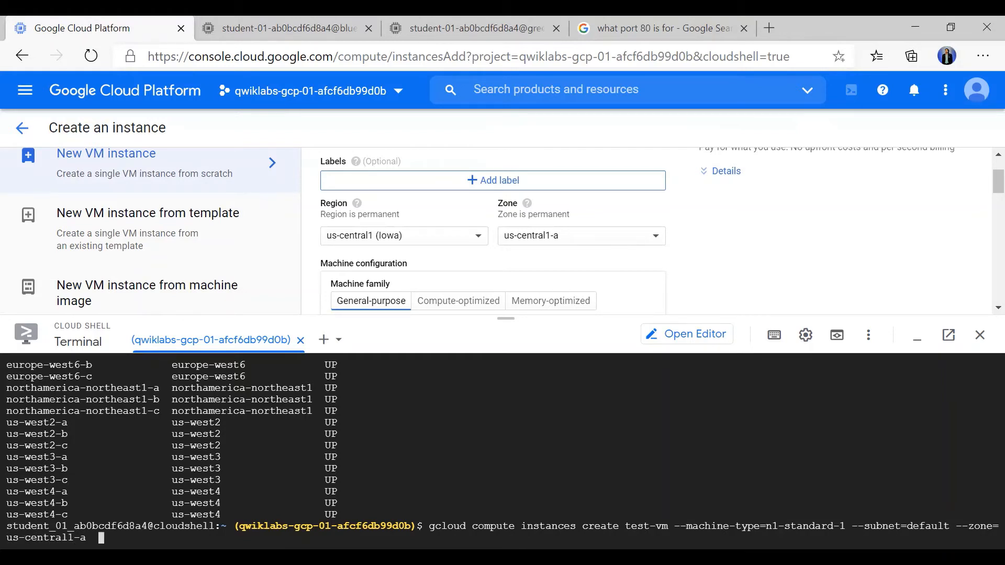
key("BackSpace")
key("BackSpace")
key("Return")
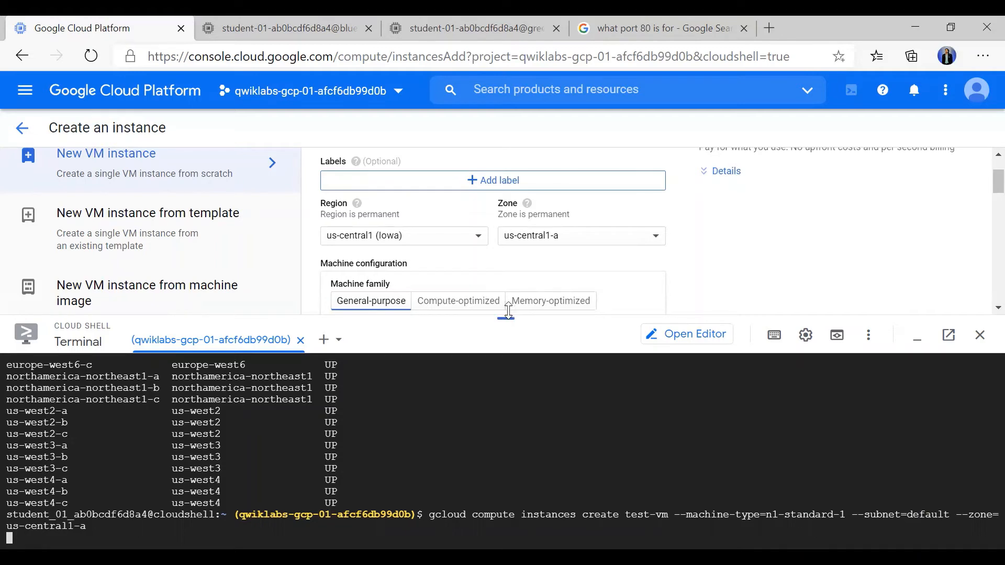
Highlight the test-vm row in the command output, then return to the VM instances list and review the blue, green and test-vm rows.
left_click_drag(508, 320, 513, 223)
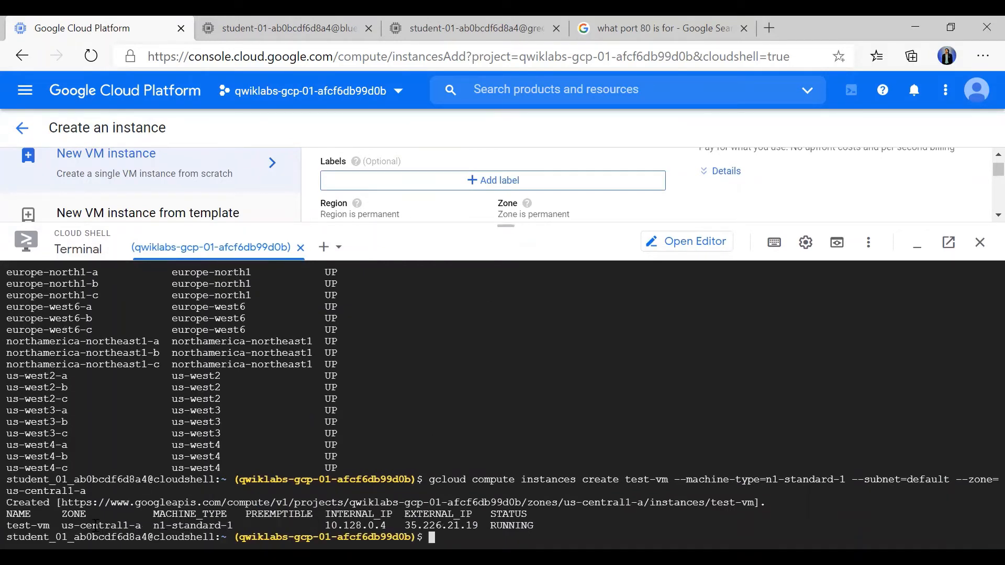
left_click_drag(93, 525, 533, 525)
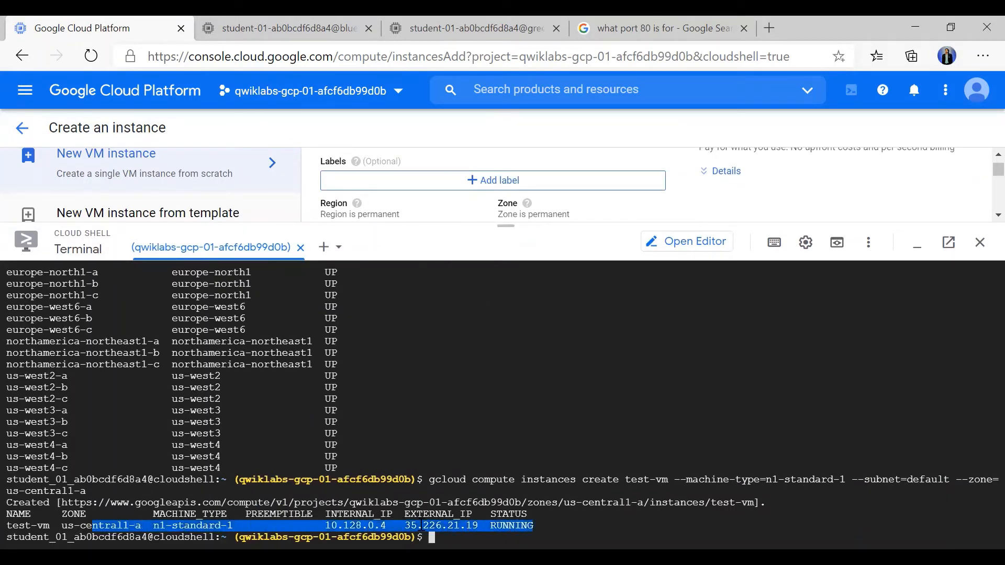
left_click(20, 130)
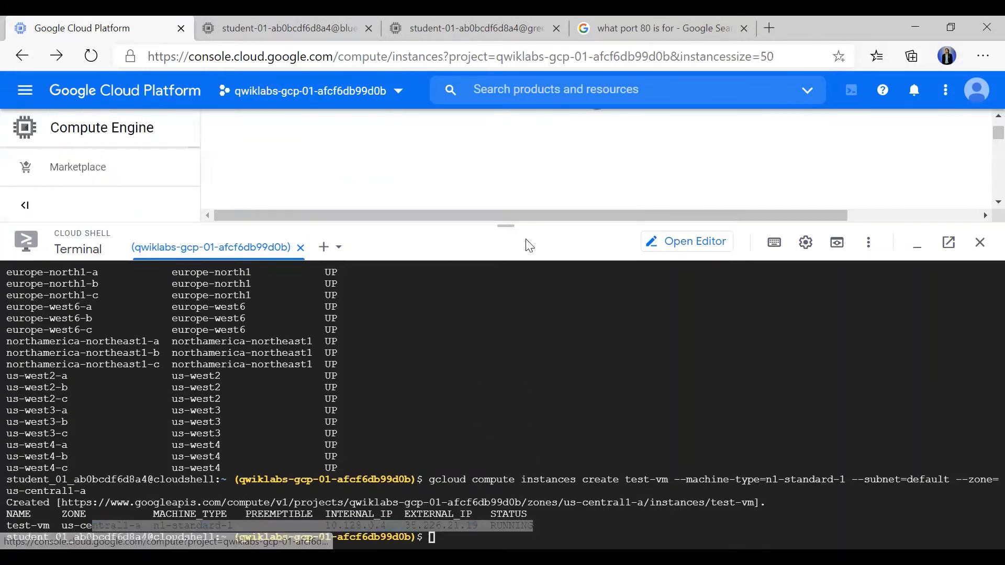
left_click_drag(508, 226, 511, 433)
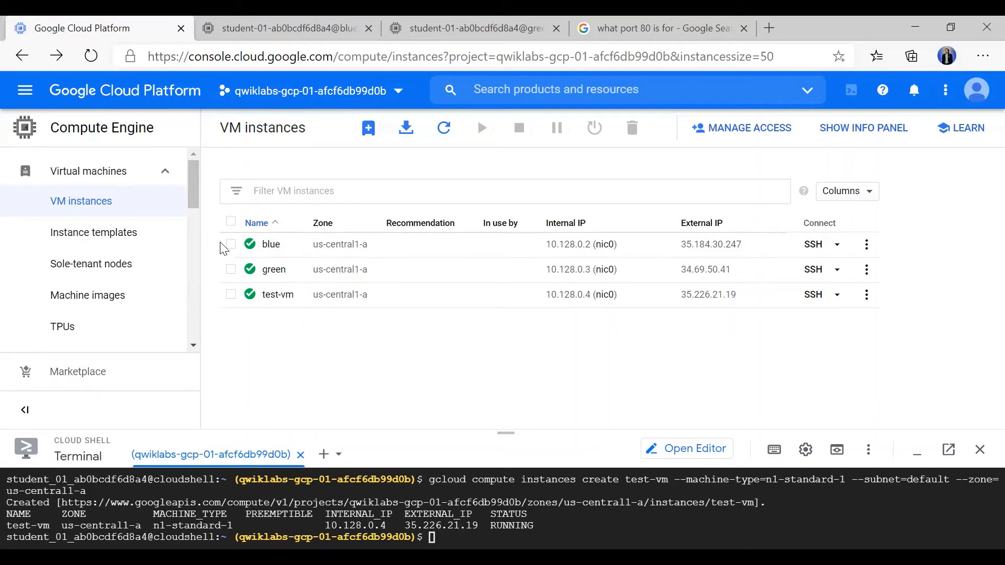
left_click_drag(219, 251, 683, 295)
left_click(629, 333)
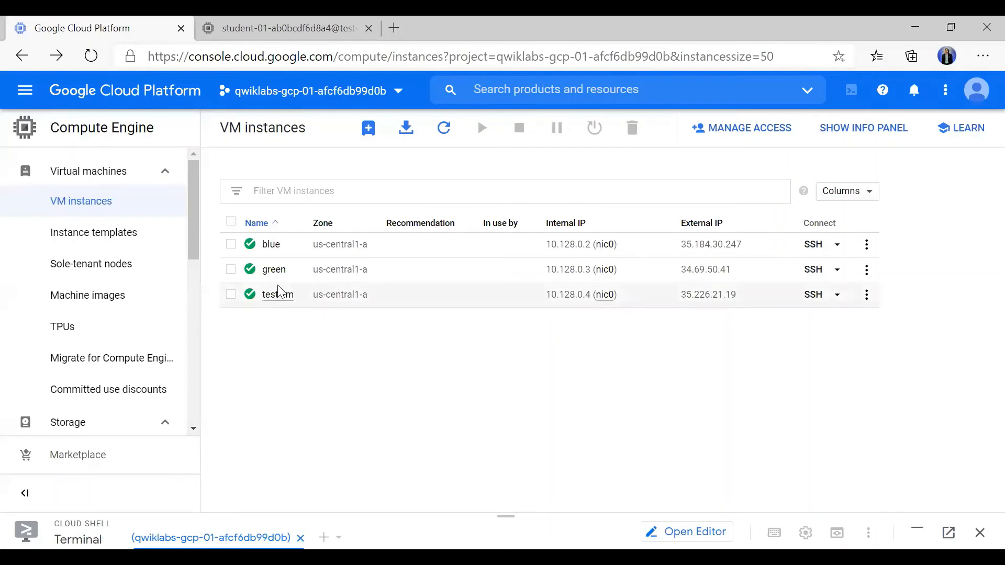
In the test-vm SSH session, run curl against blue's external IP 35.184.30.247 and highlight the returned page's h1 heading.
left_click(274, 27)
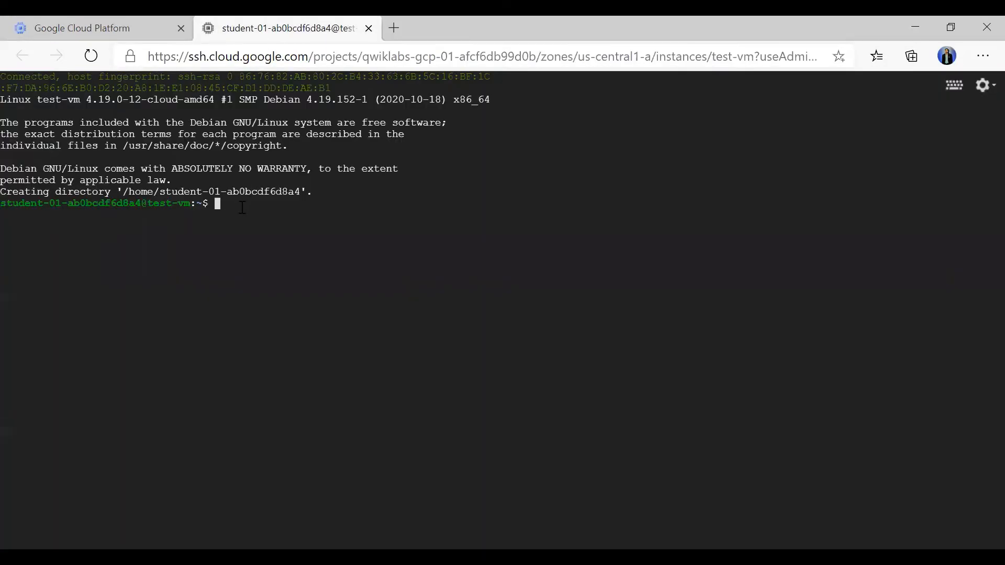
type("curl")
left_click(103, 16)
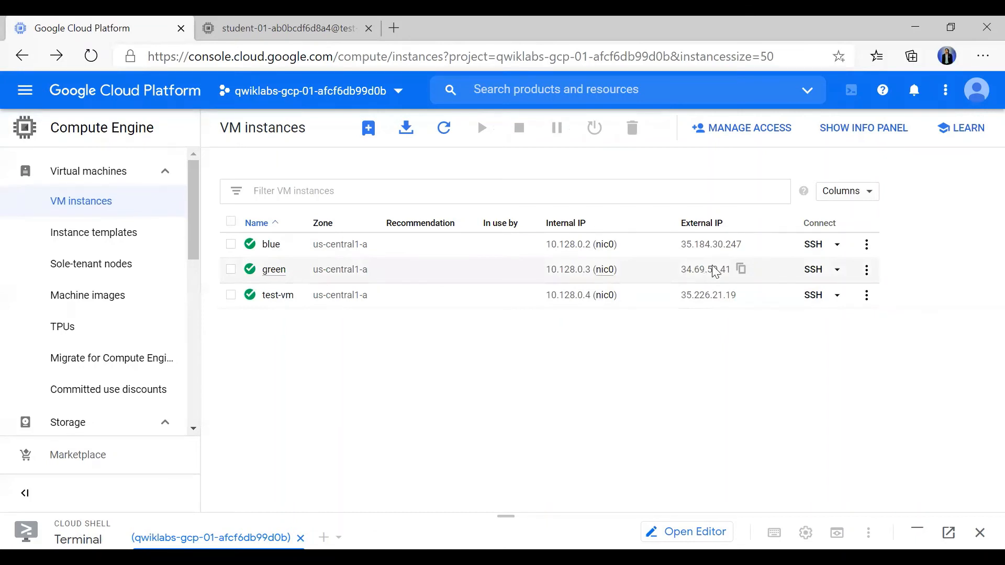
left_click(751, 246)
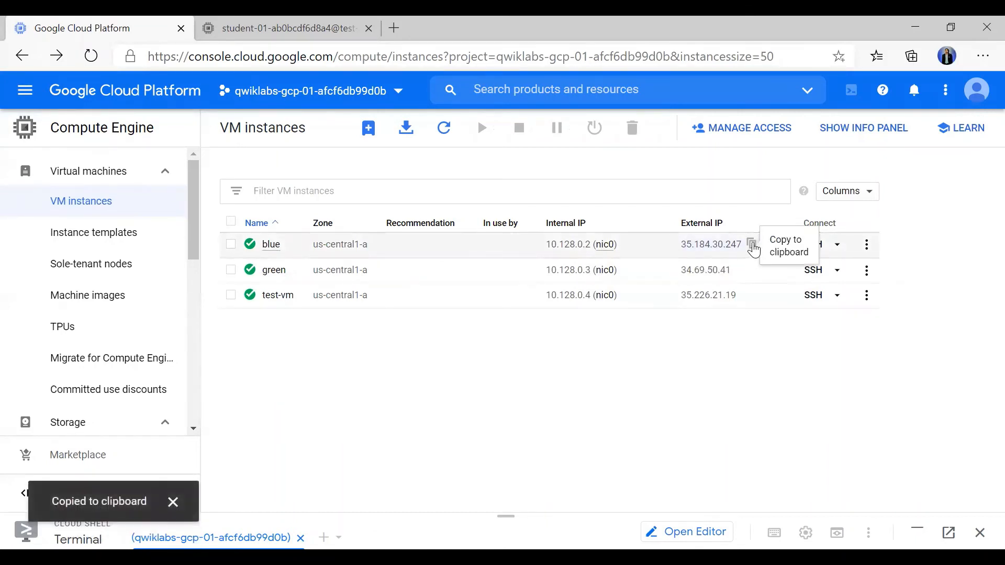
left_click(232, 21)
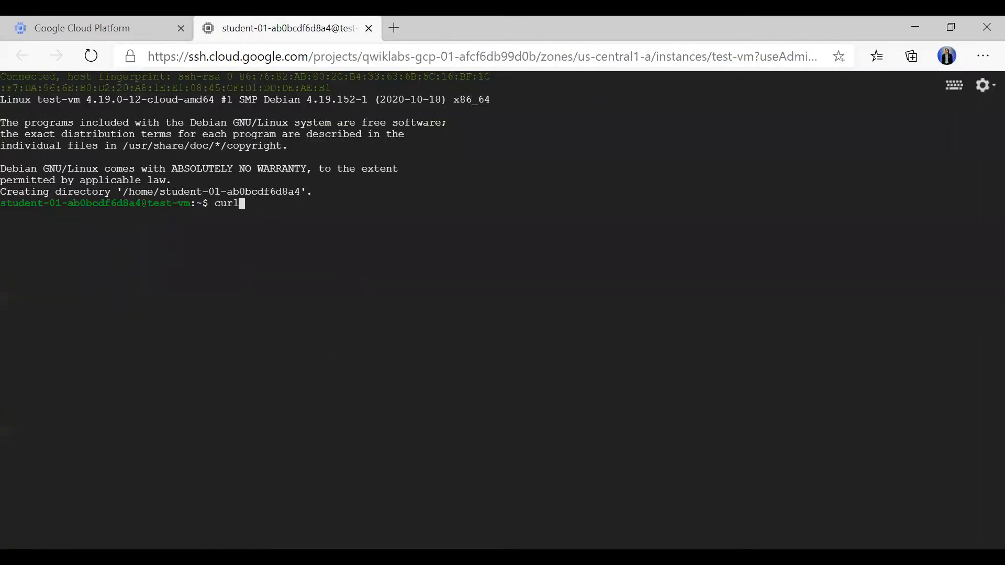
key("ctrl+v")
key("Return")
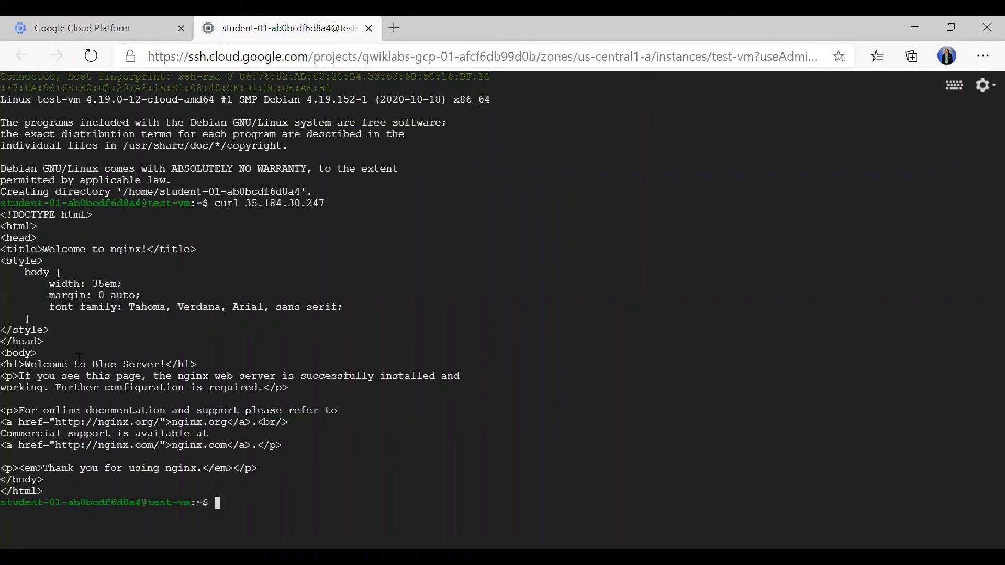
left_click_drag(25, 365, 165, 365)
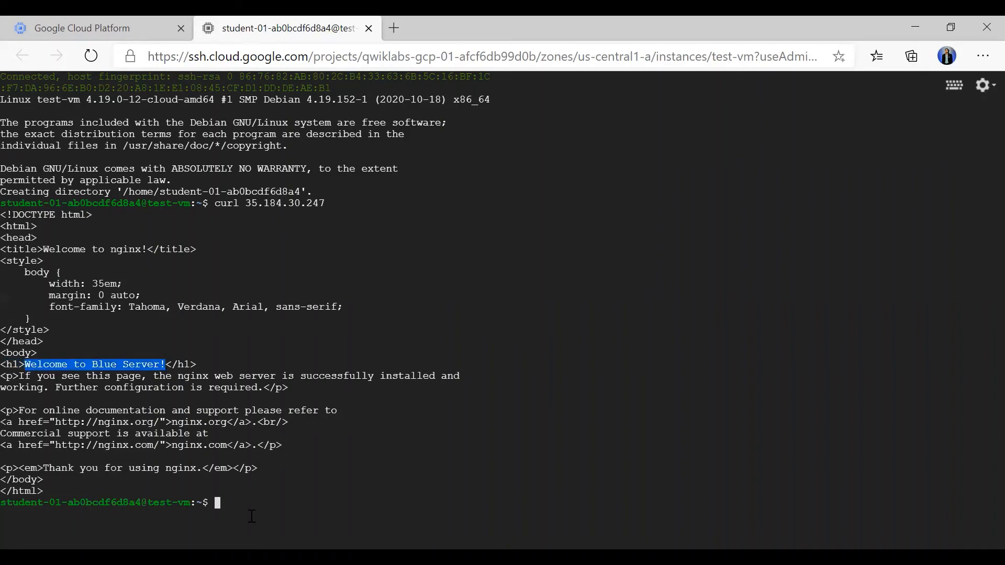
Copy green's internal IP from the VM instances list and run curl 10.128.0.3 in the test-vm SSH session.
type("curl")
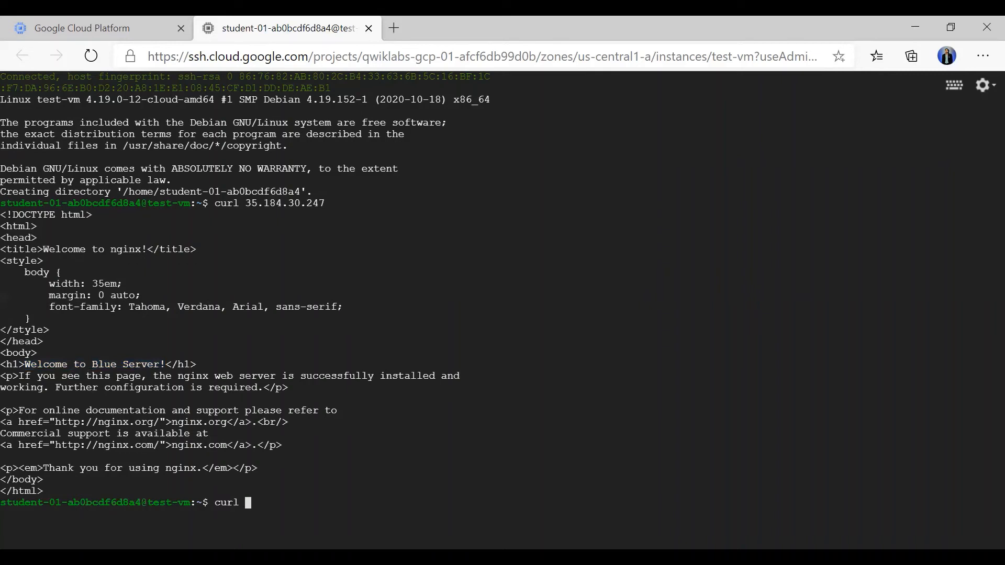
left_click(130, 21)
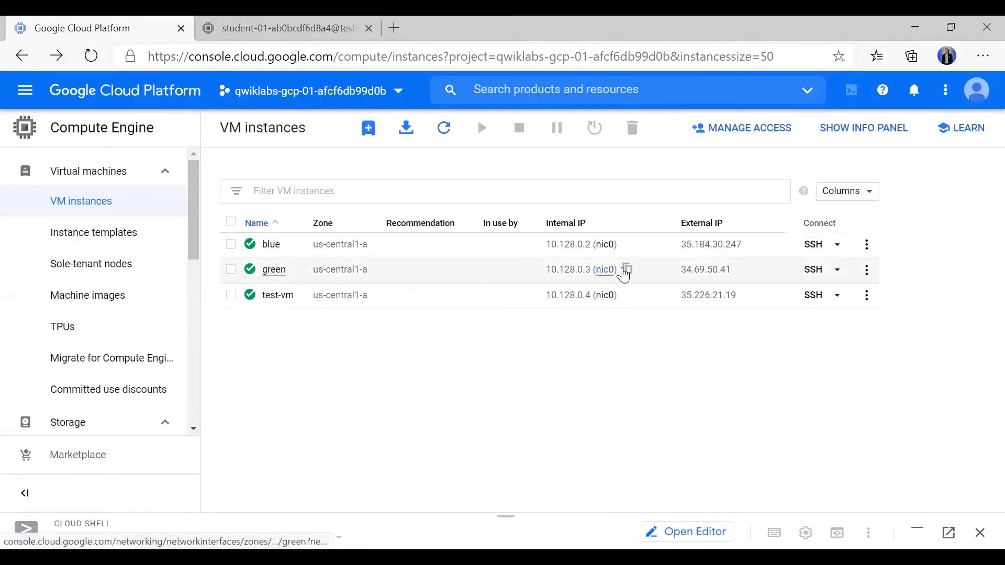
left_click(632, 276)
left_click(283, 27)
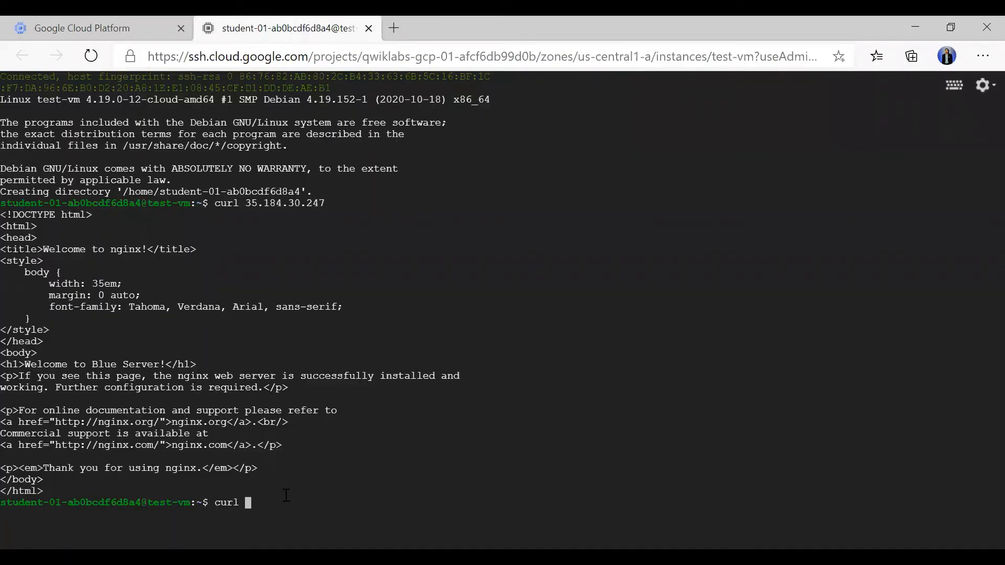
key("ctrl+v")
key("Return")
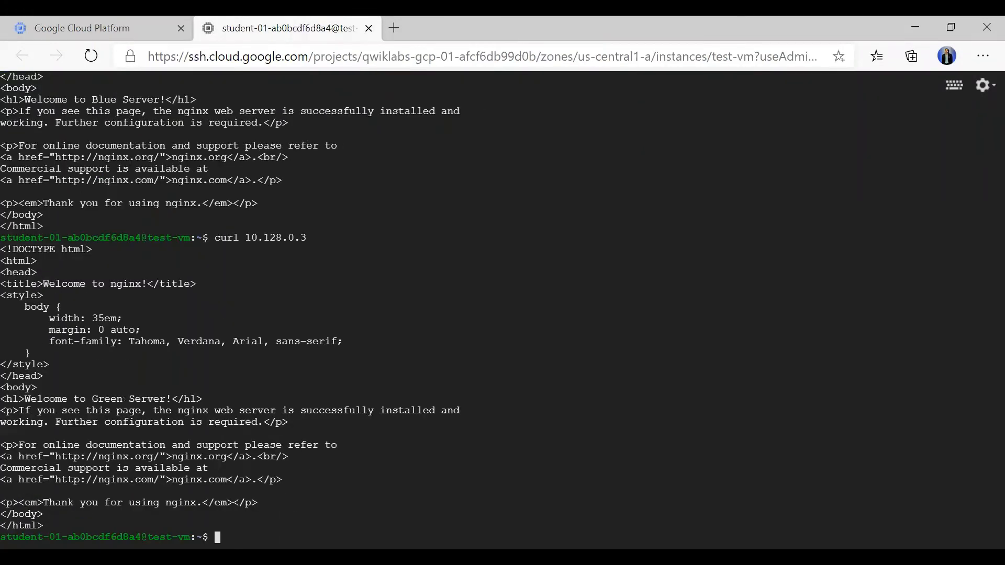
Highlight the requested address in the curl command, check the VM instances list, and highlight the heading returned by green.
double_click(267, 238)
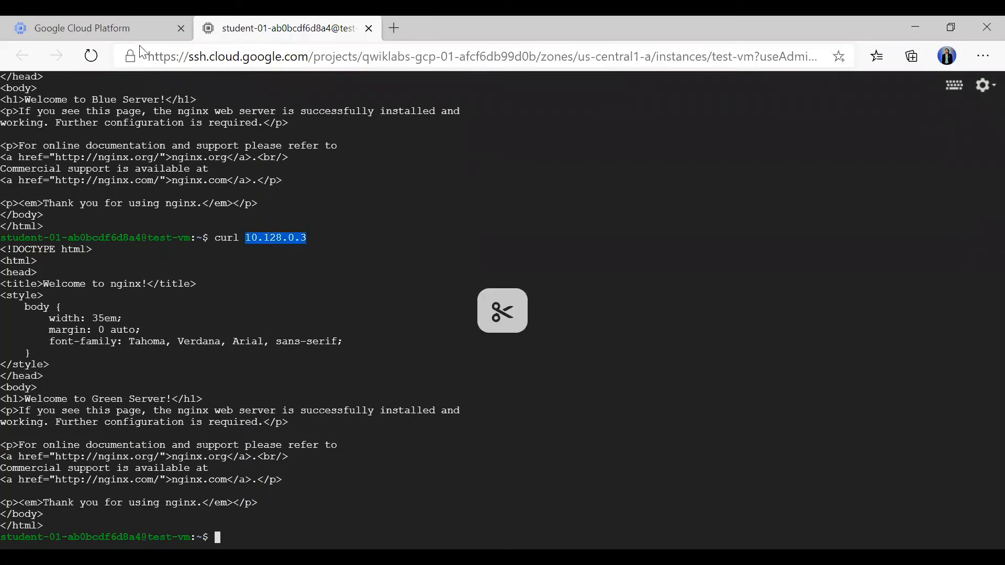
left_click(122, 23)
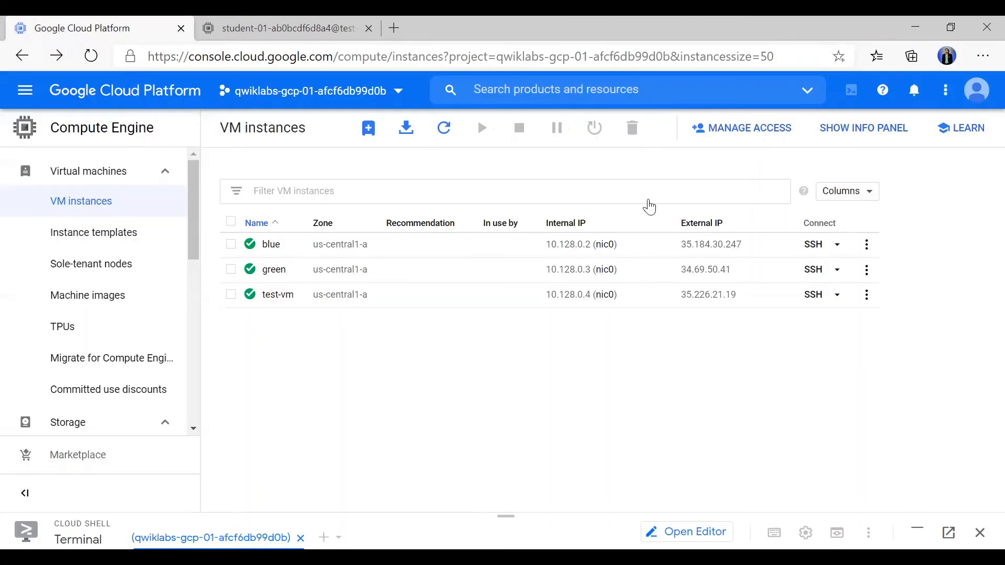
left_click(206, 16)
left_click_drag(26, 399, 158, 399)
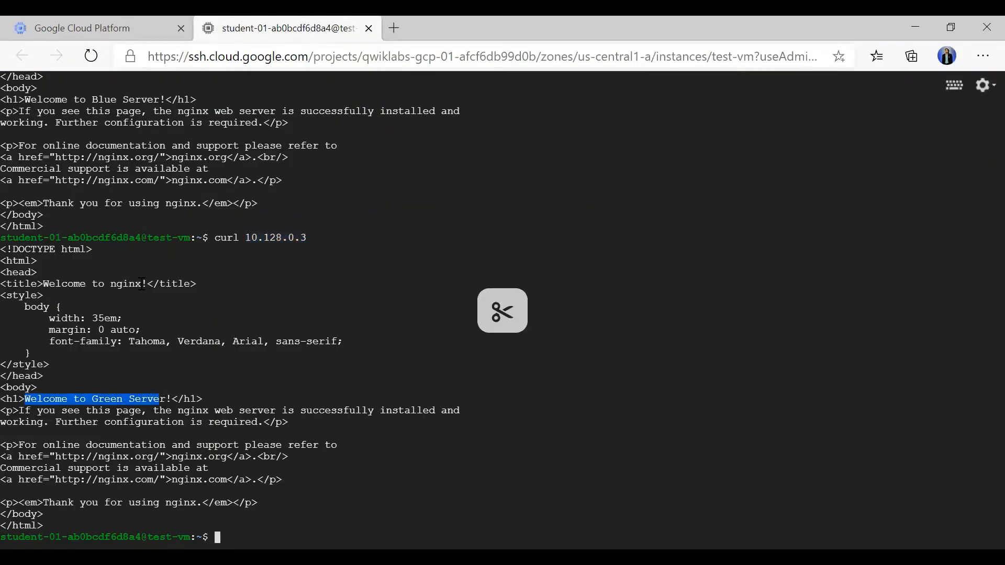
Copy blue's external IP from the VM instances list, and review the network tags in blue's instance details.
left_click(50, 21)
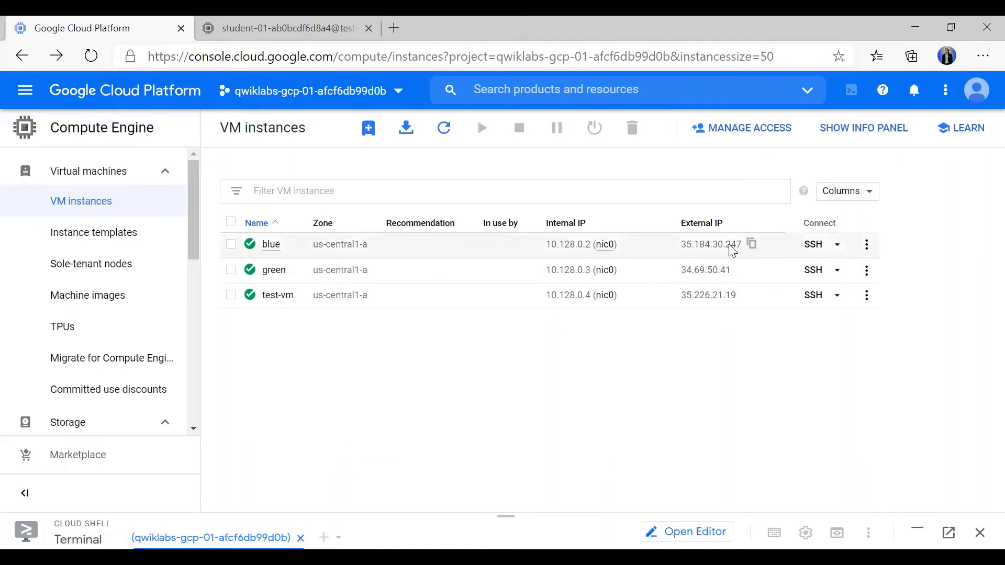
left_click(753, 247)
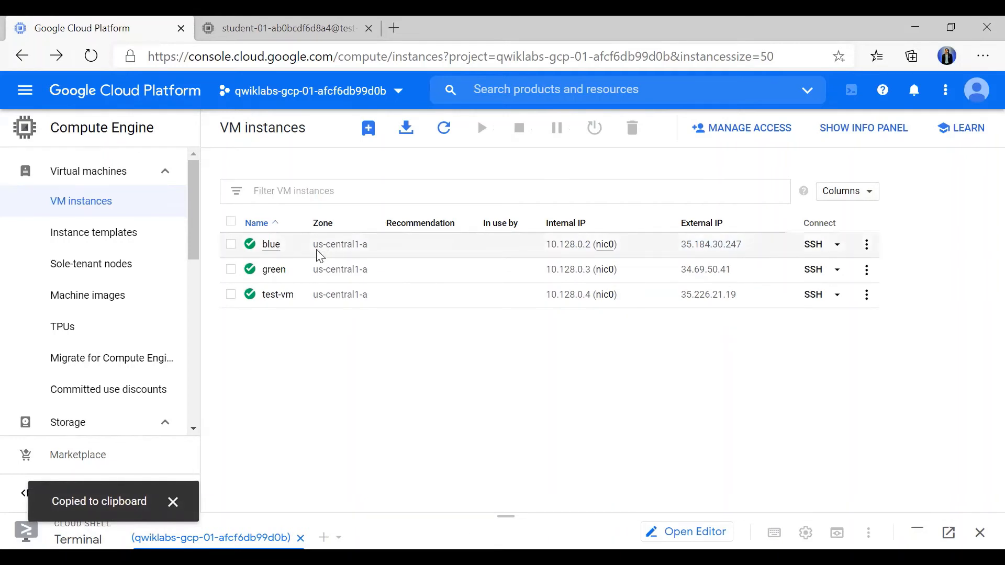
left_click(269, 246)
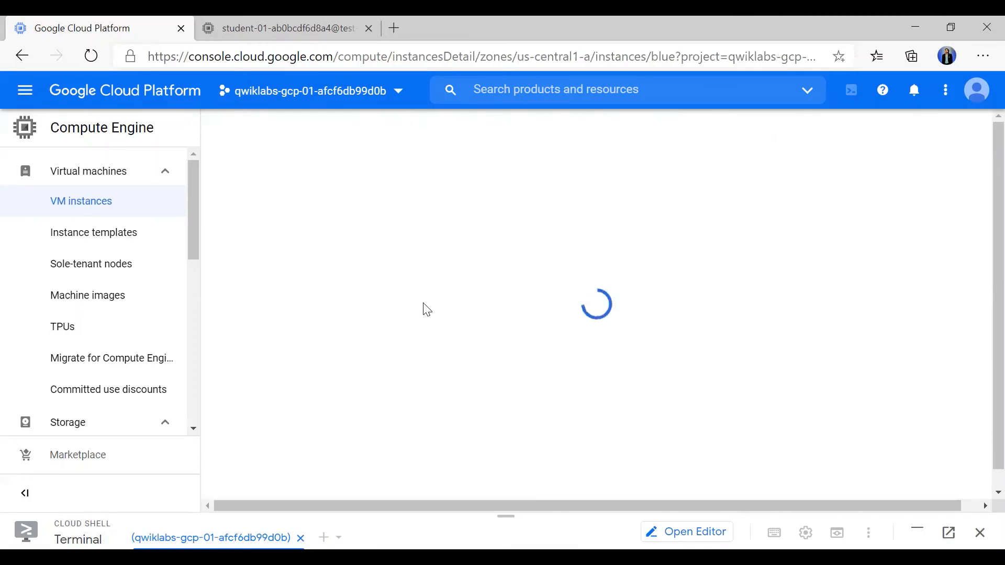
scroll(427, 310, "down", 6)
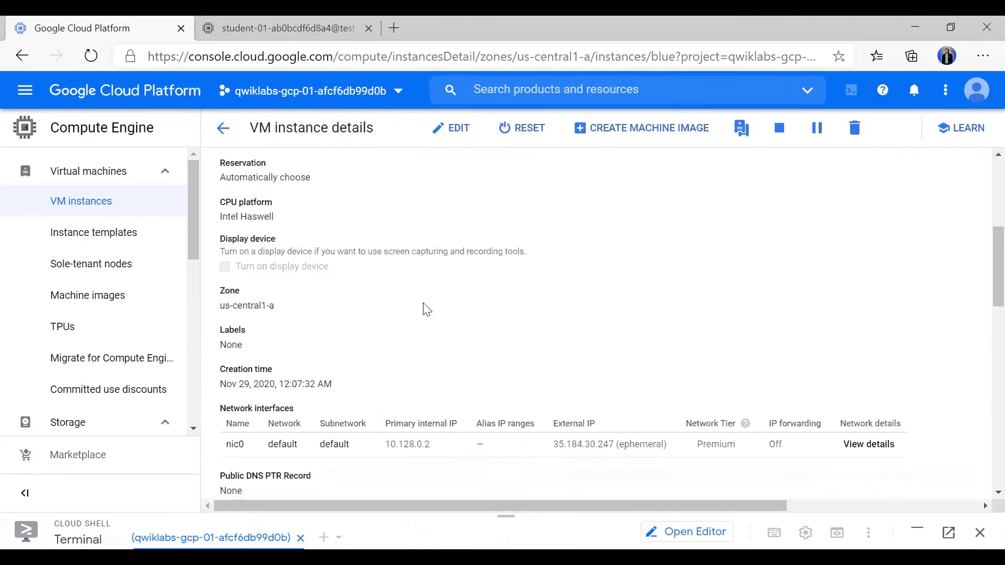
scroll(427, 310, "down", 3)
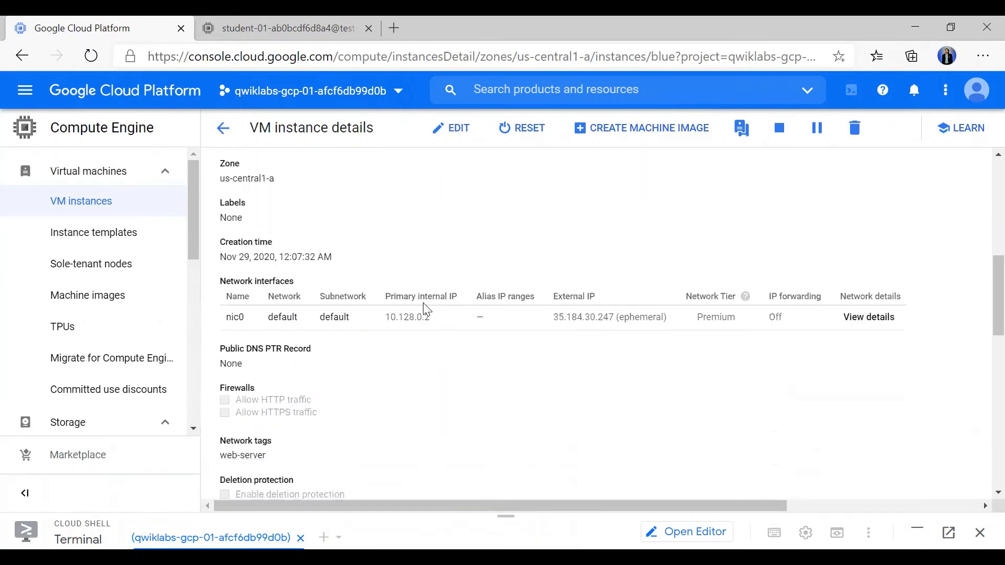
scroll(427, 310, "down", 5)
scroll(427, 310, "down", 10)
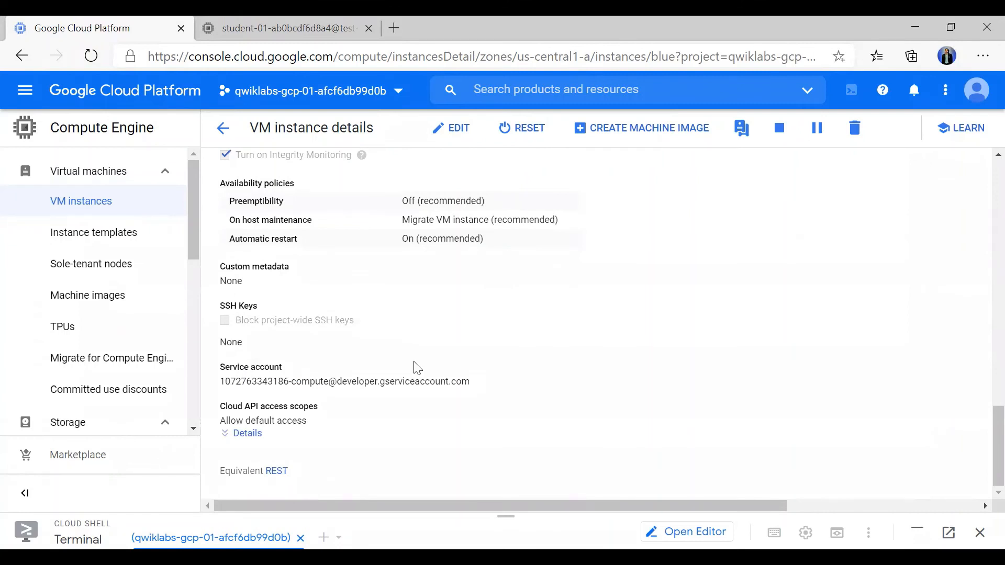
scroll(418, 368, "up", 8)
scroll(418, 368, "up", 3)
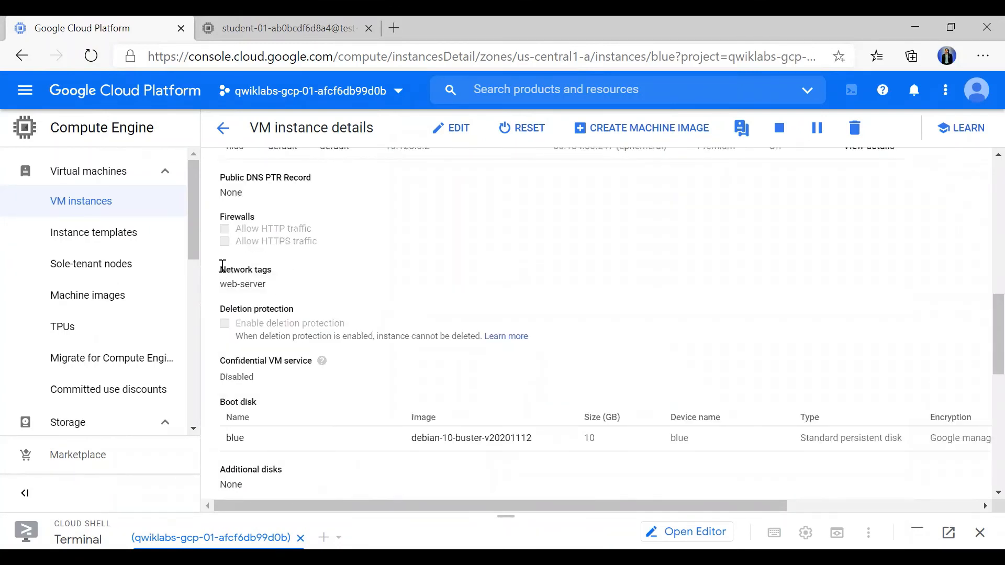
left_click_drag(222, 267, 273, 292)
left_click(272, 292)
left_click(223, 130)
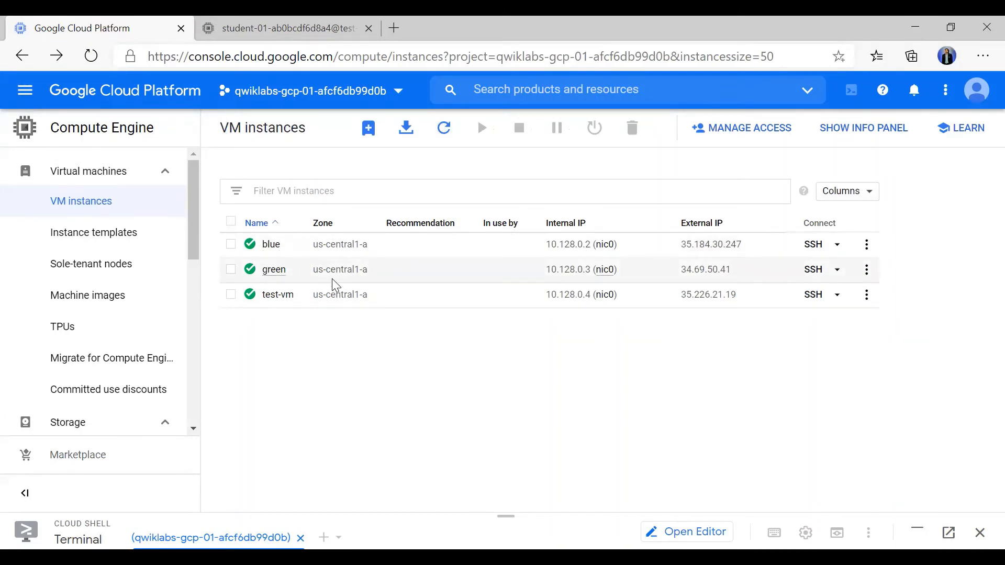
Open green's instance details, look through its network settings and return to the VM instances list.
left_click(273, 270)
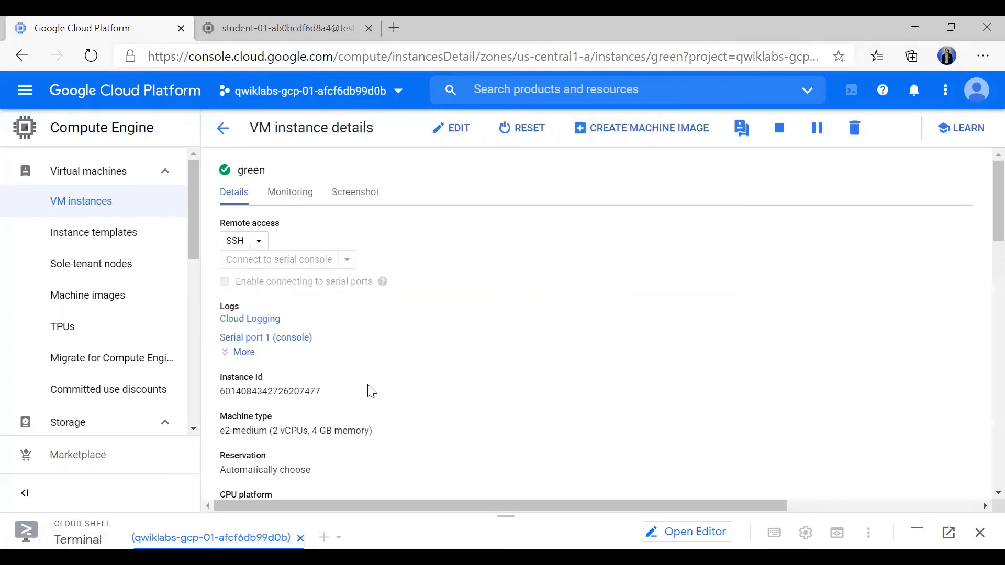
scroll(370, 390, "down", 6)
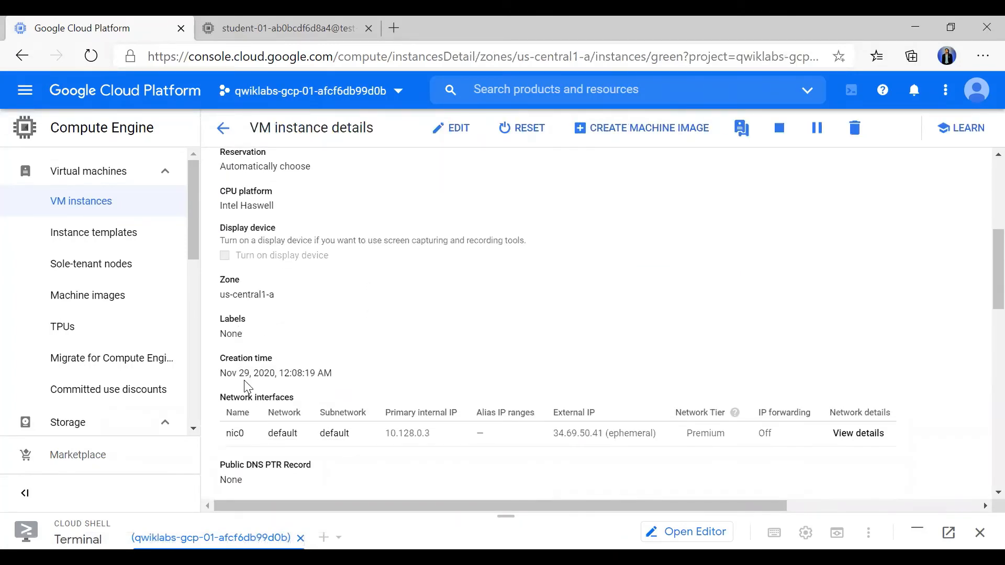
scroll(247, 388, "down", 2)
scroll(259, 322, "up", 4)
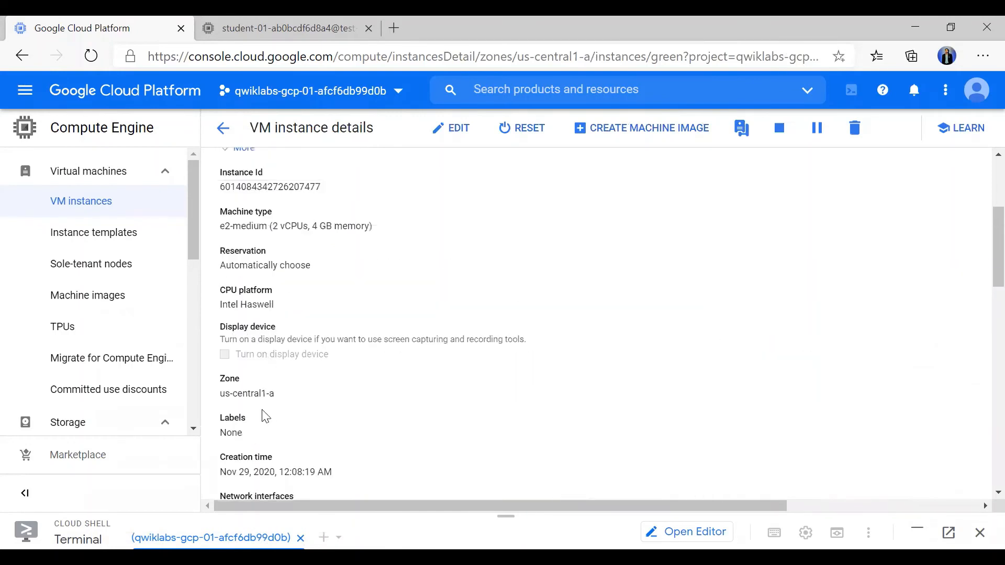
left_click(223, 128)
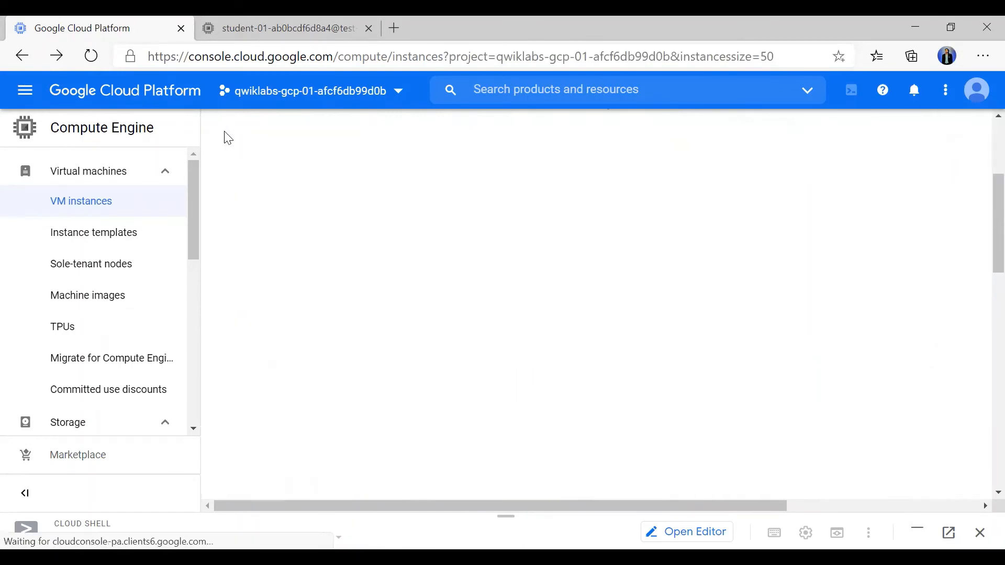
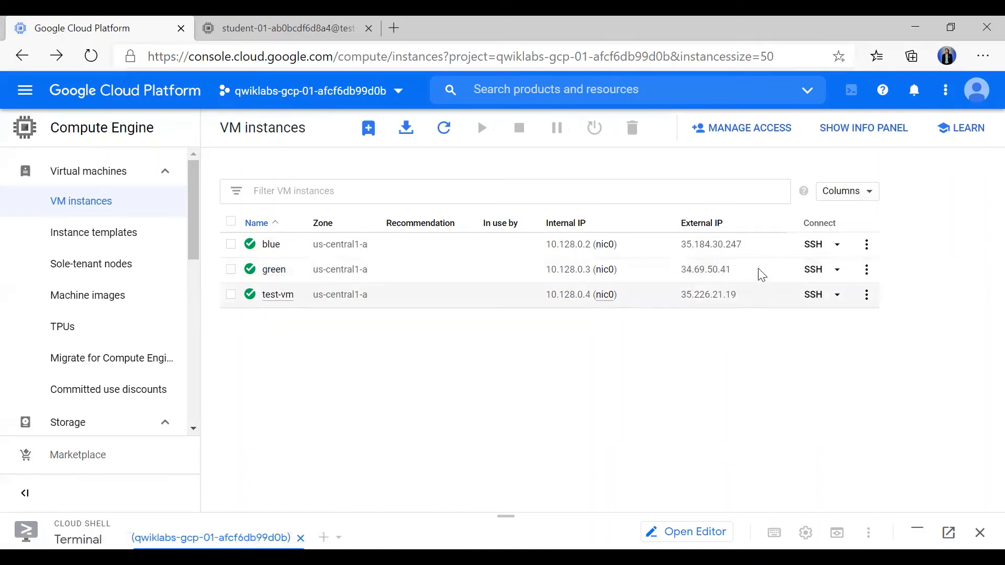
Run curl 35.184.30.247 again in the test-vm SSH session and highlight the heading returned by blue.
mouse_move(752, 246)
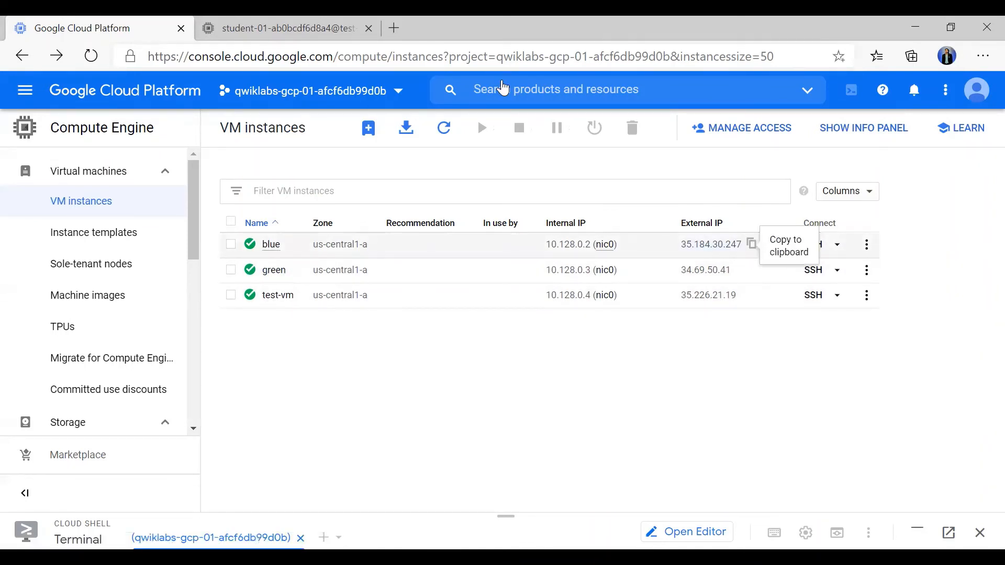
left_click(319, 21)
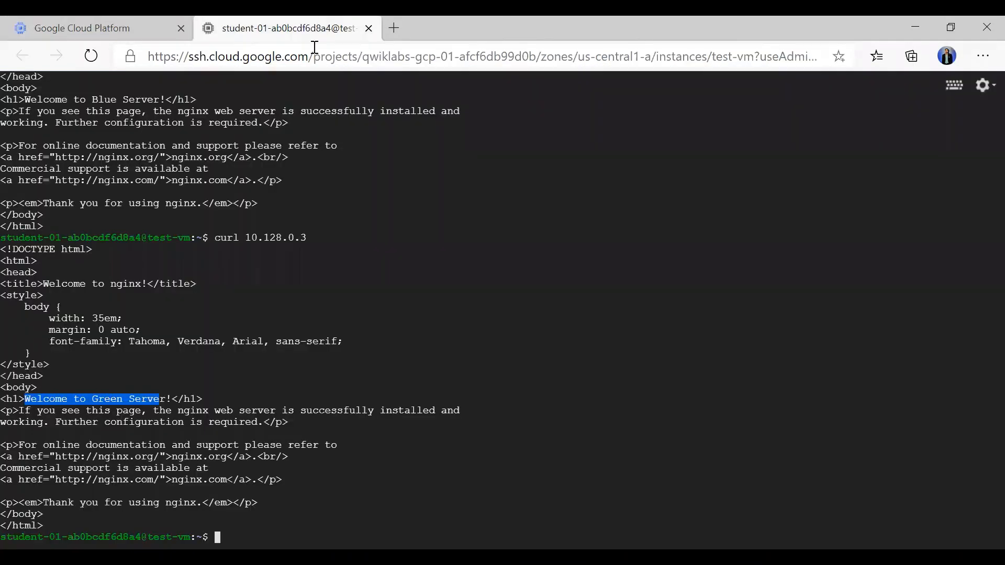
left_click(240, 520)
type("curl")
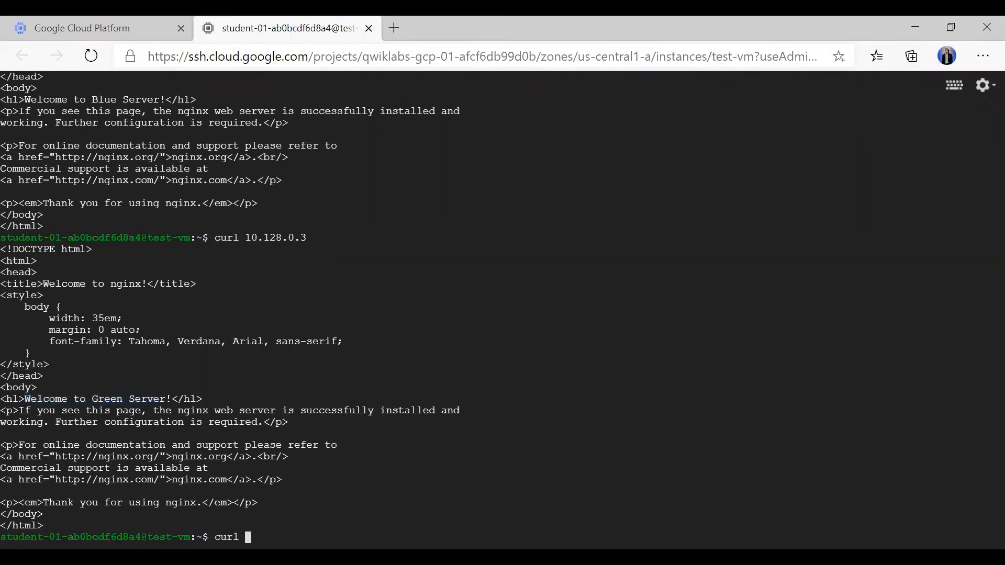
key("ctrl+v")
key("Return")
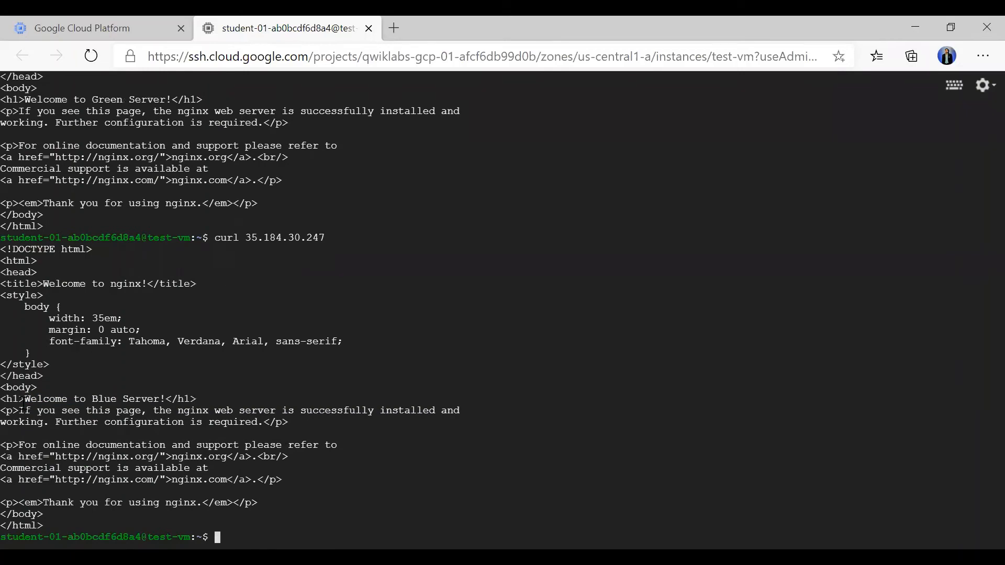
left_click_drag(24, 399, 171, 403)
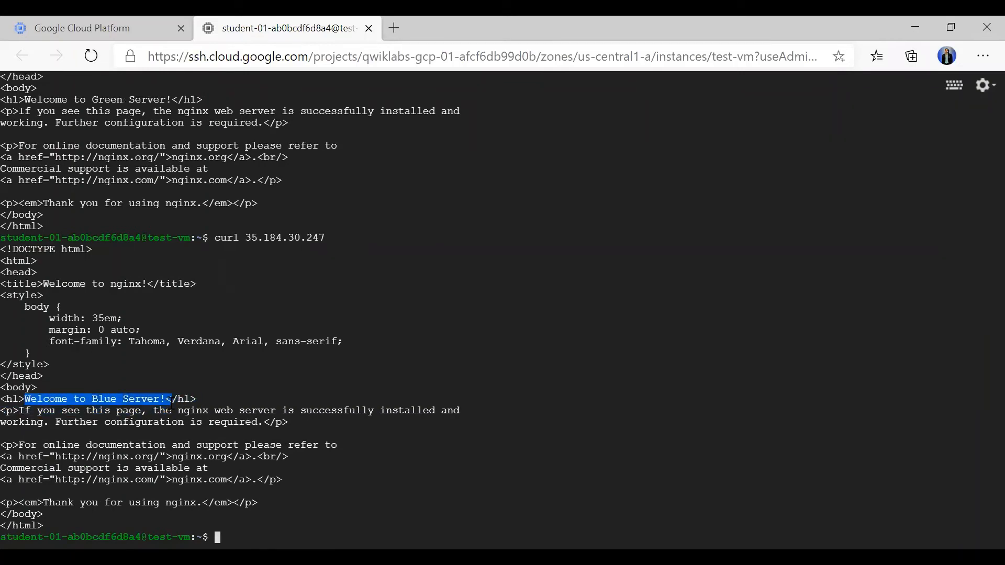
Copy green's external IP from the VM instances list, run curl 34.69.50.41 in the test-vm SSH session and interrupt the request.
left_click(124, 18)
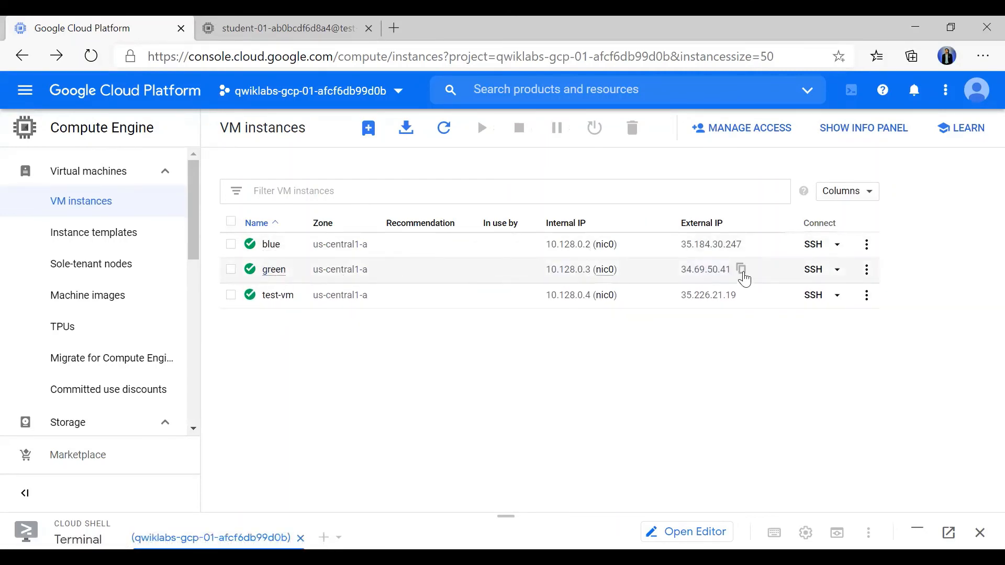
left_click(742, 271)
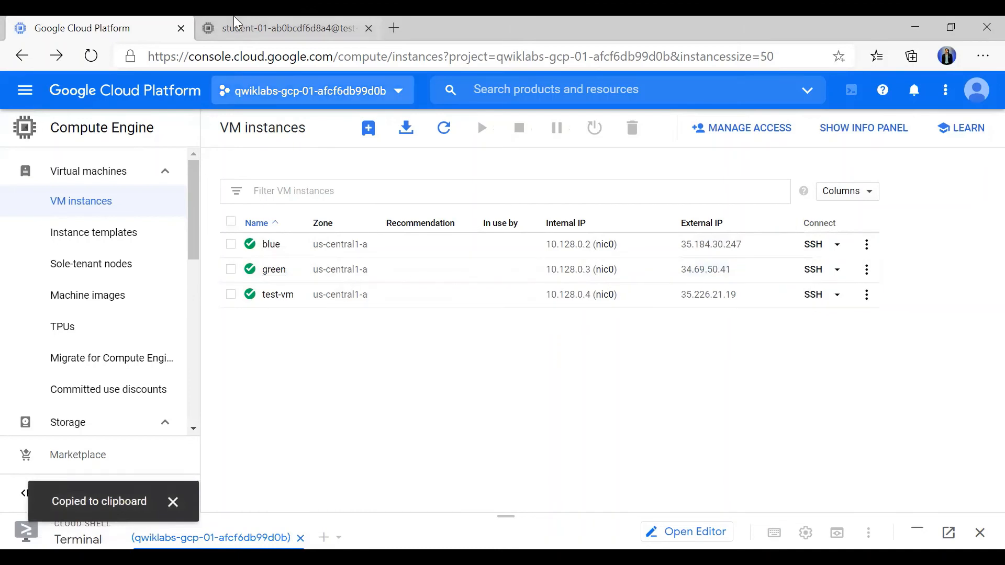
left_click(234, 18)
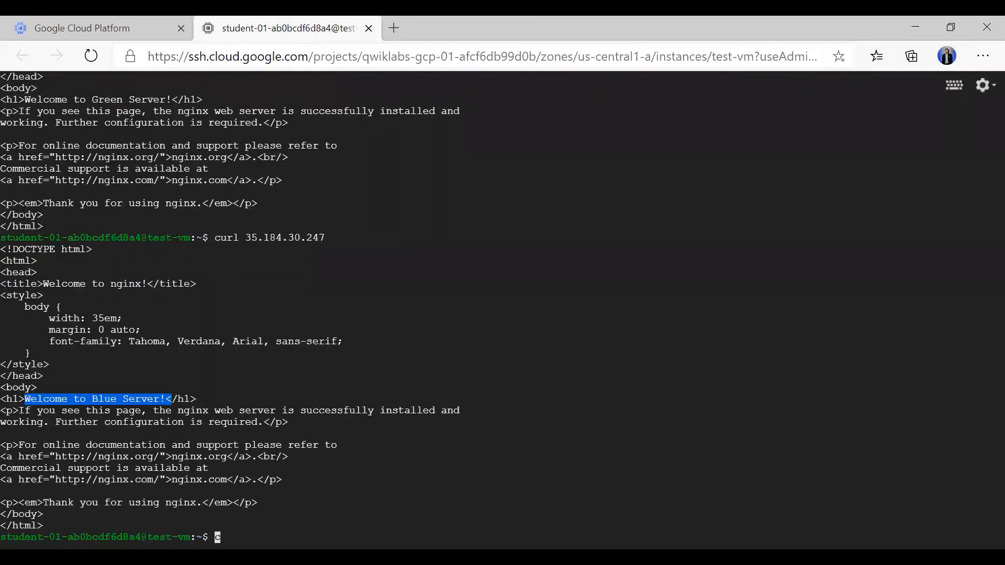
type("curl")
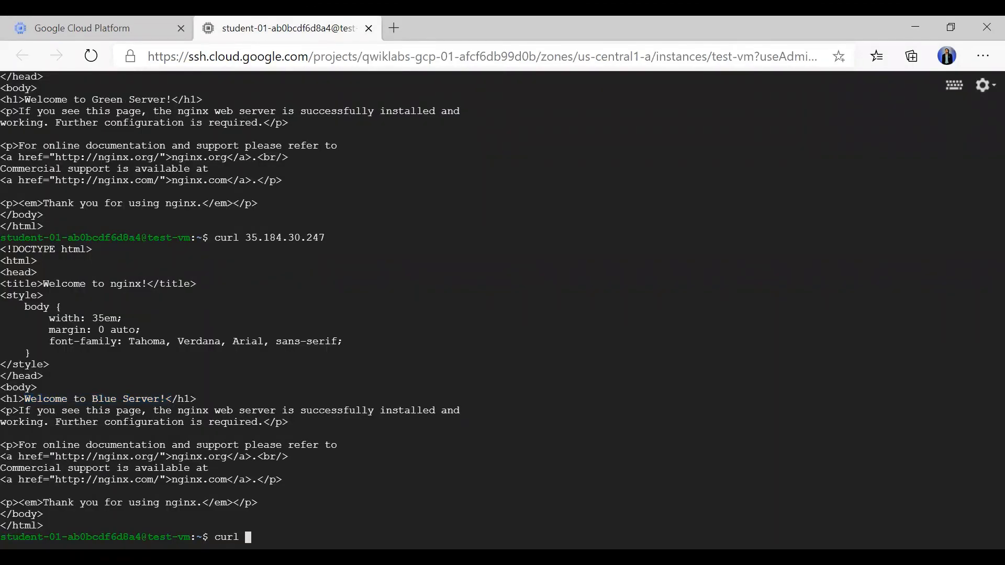
key("ctrl+v")
key("Return")
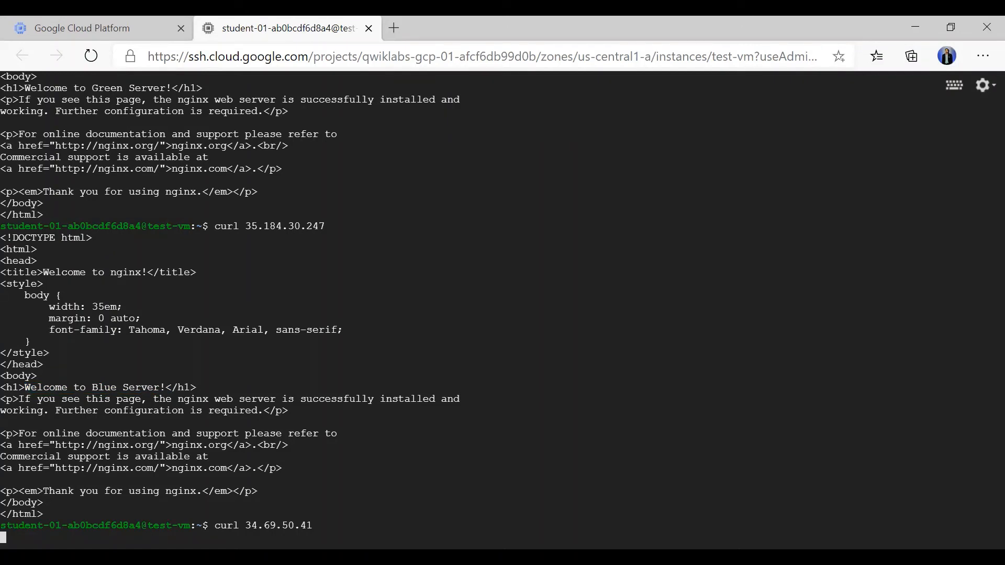
left_click(114, 26)
key("ctrl+c")
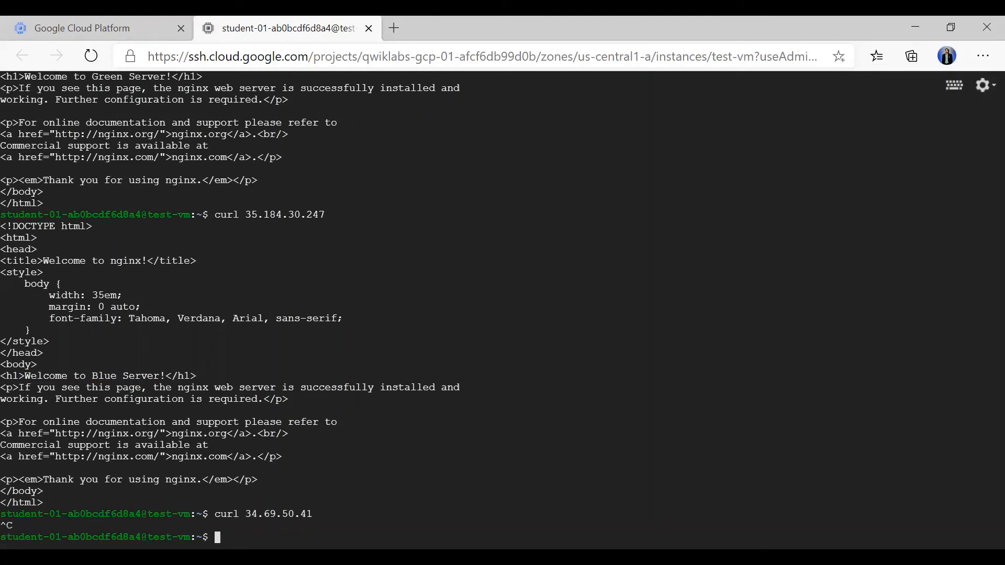
key("alt+Tab")
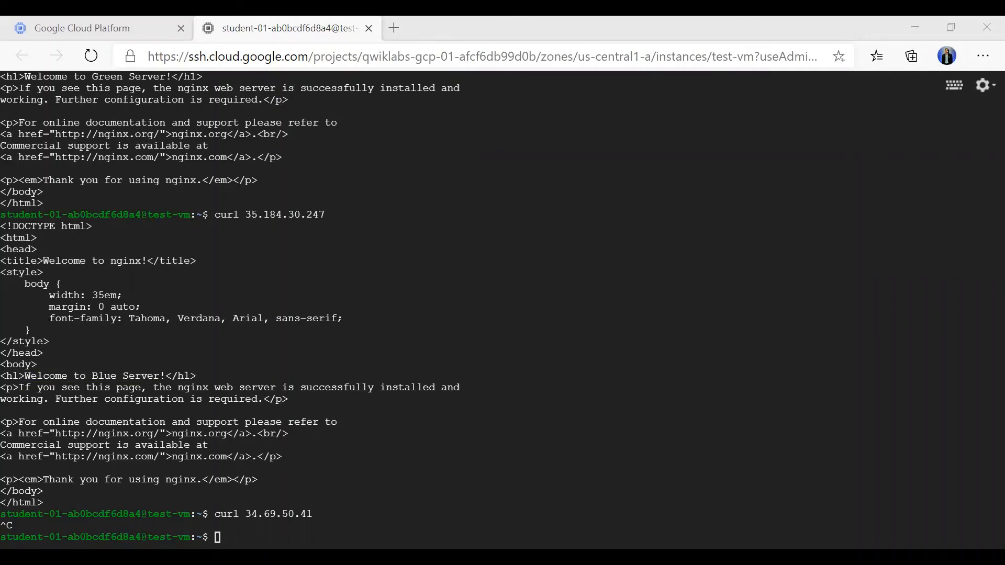
left_click(84, 28)
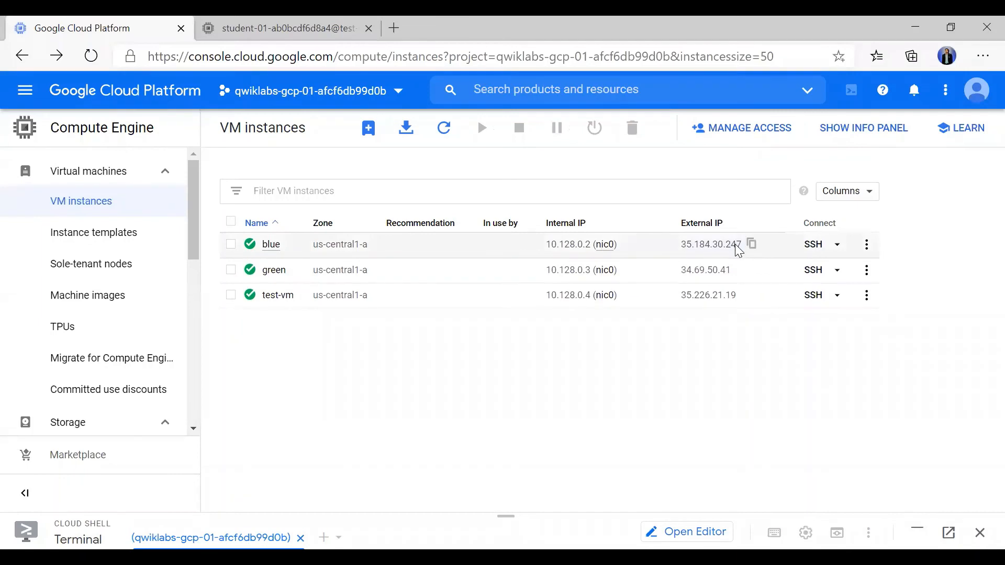
left_click(751, 244)
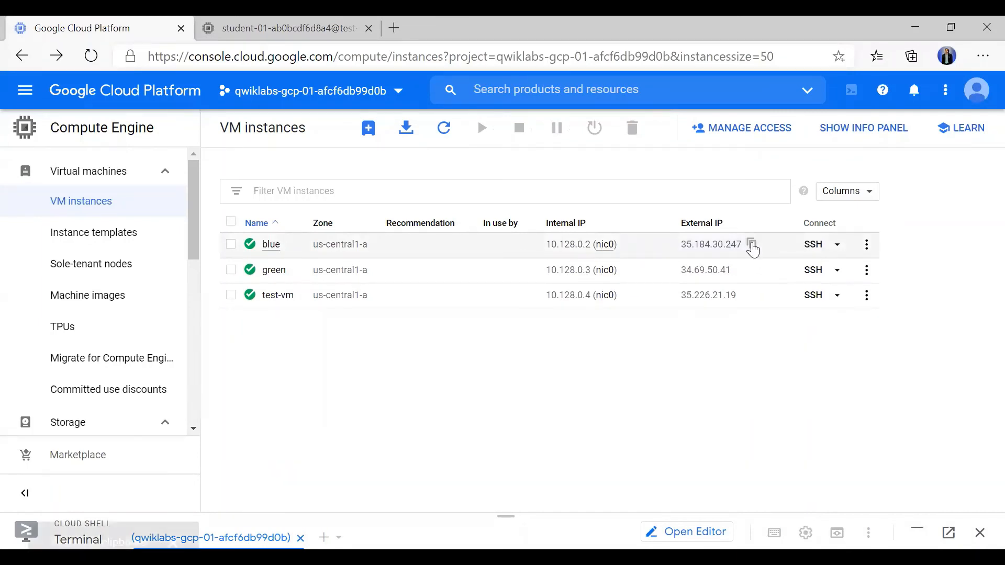
left_click(291, 24)
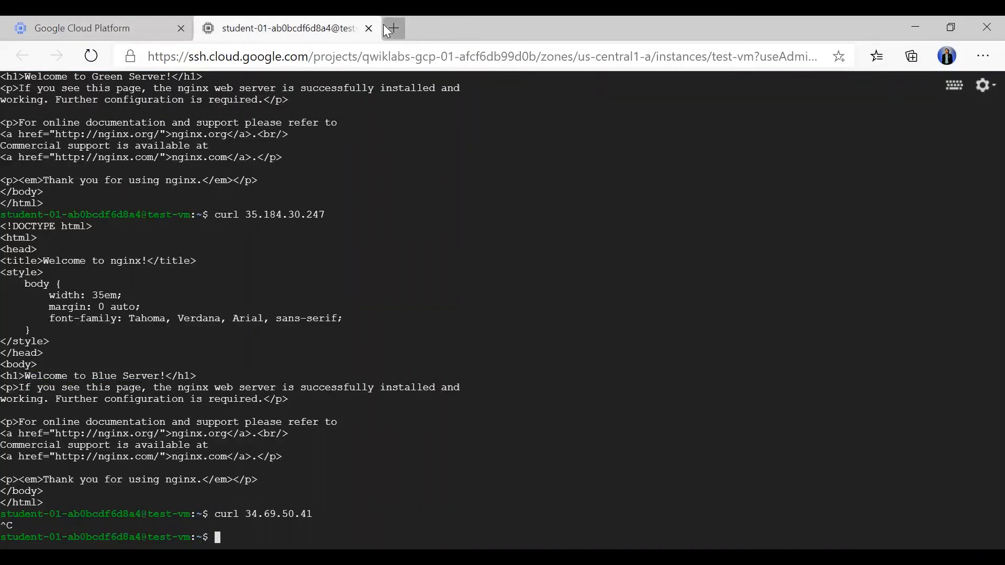
left_click(391, 29)
type("h")
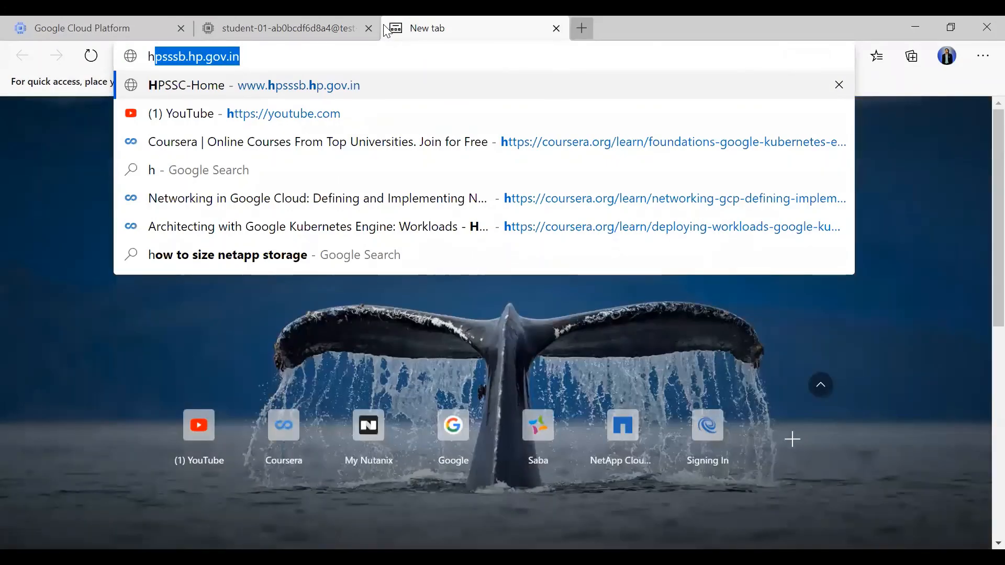
type("ttps://www.youtube.com")
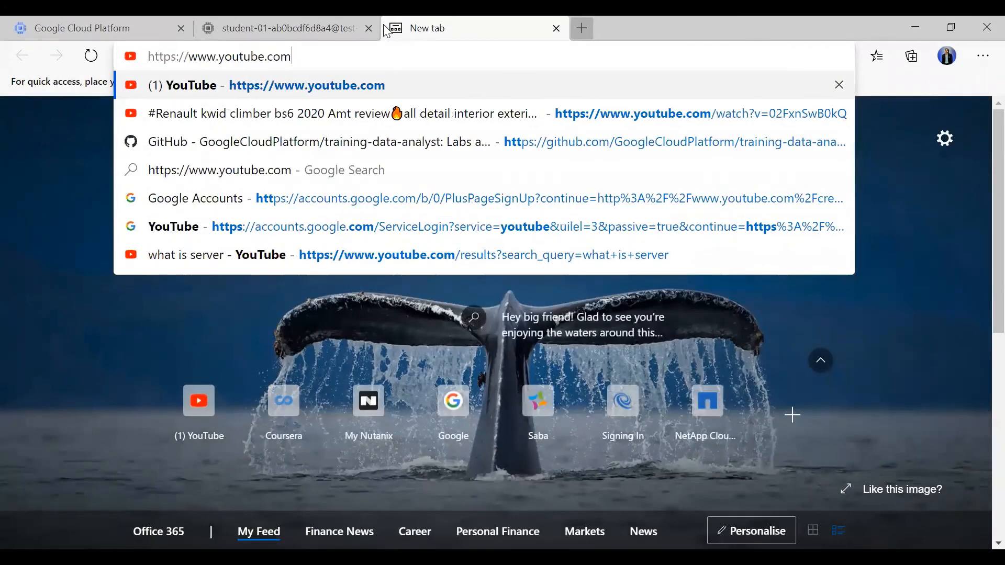
key("BackSpace")
key("BackSpace")
key("BackSpace")
key("BackSpace")
key("BackSpace")
key("BackSpace")
key("BackSpace")
key("BackSpace")
key("BackSpace")
key("BackSpace")
key("BackSpace")
key("BackSpace")
key("BackSpace")
key("BackSpace")
key("BackSpace")
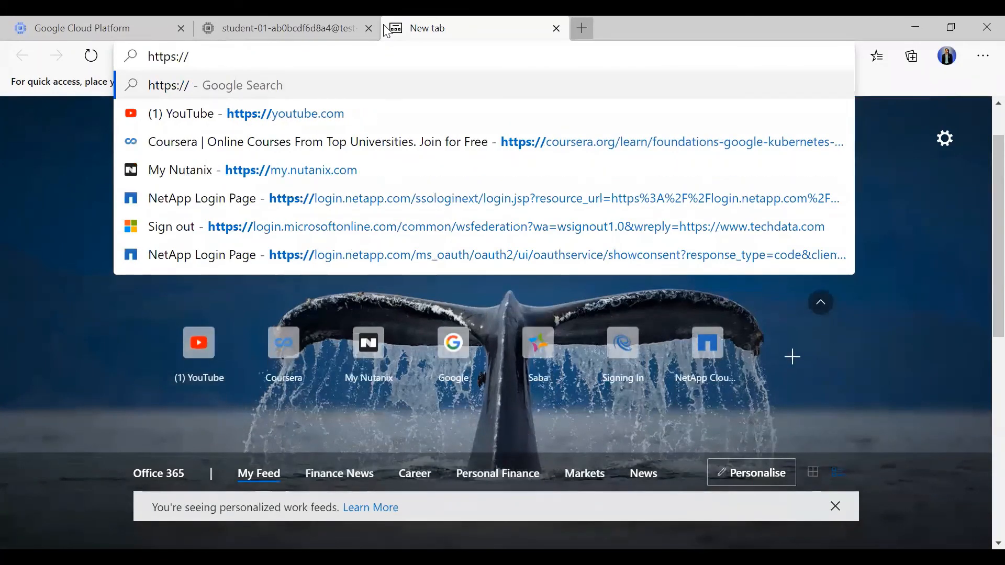
key("ctrl+v")
key("Left")
key("Left")
key("Left")
key("Left")
key("Left")
key("Left")
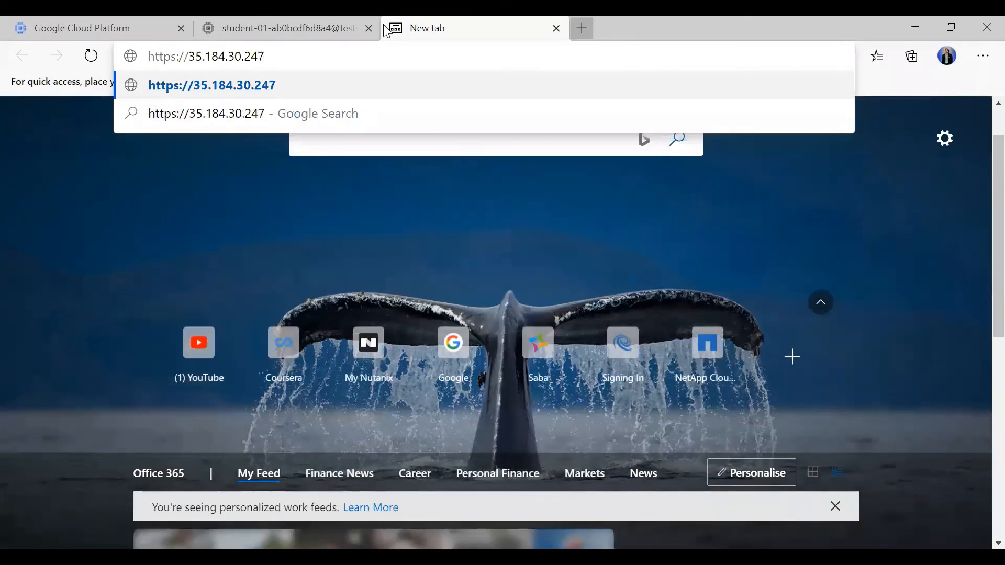
key("Left")
key("Left")
key("Left")
key("Left")
key("Left")
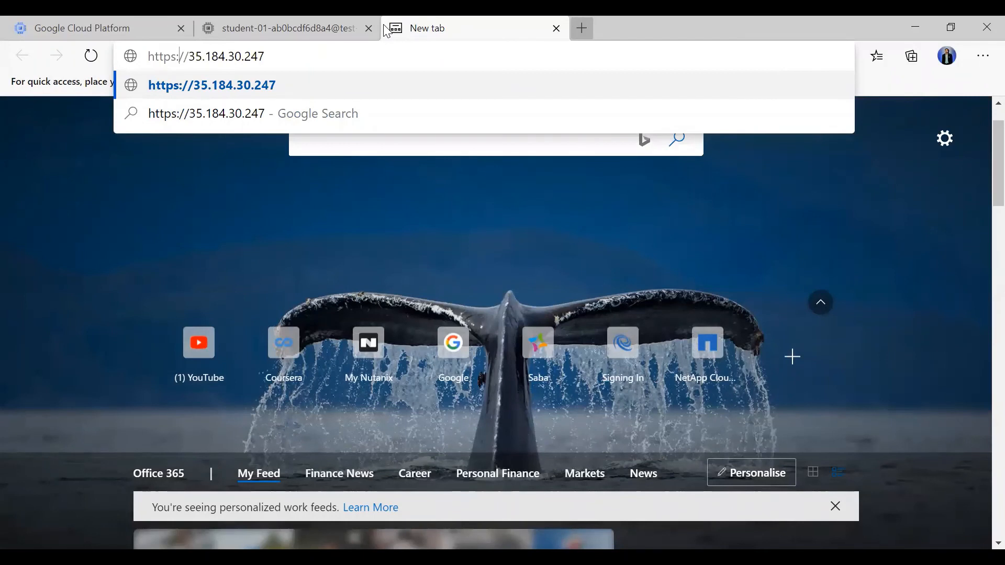
key("BackSpace")
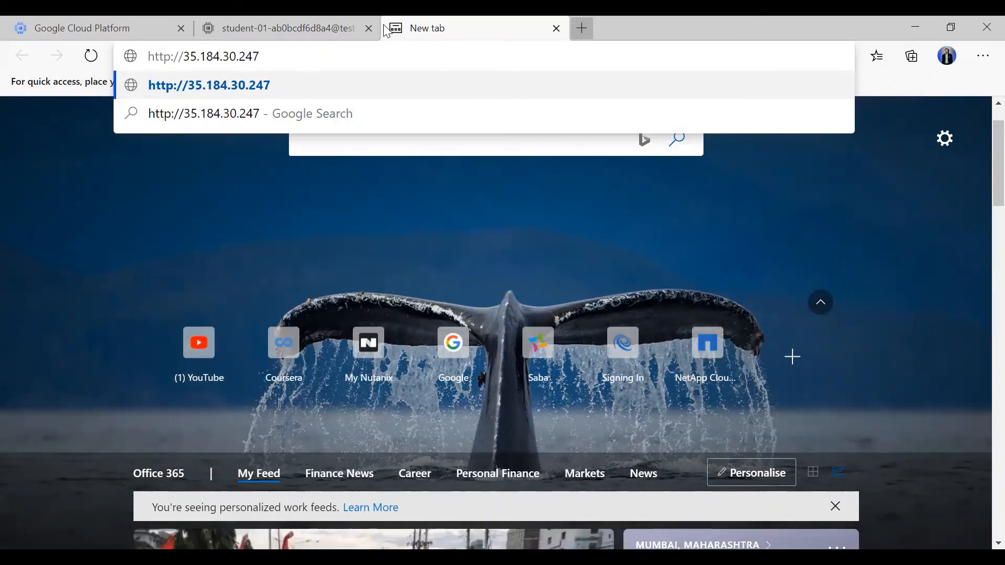
key("Return")
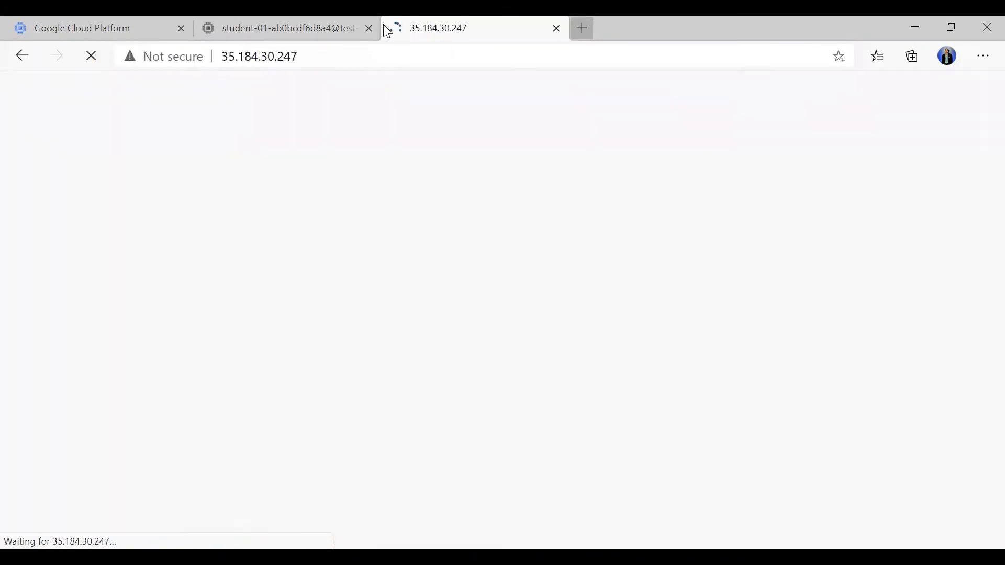
Highlight the heading and the full text of blue's nginx welcome page, and clear the selection.
triple_click(341, 105)
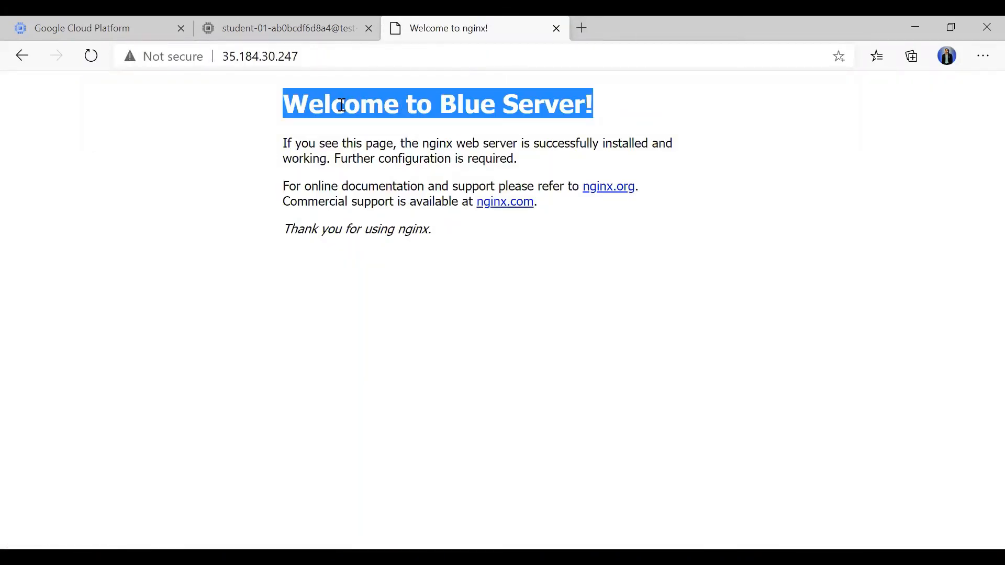
left_click(361, 165)
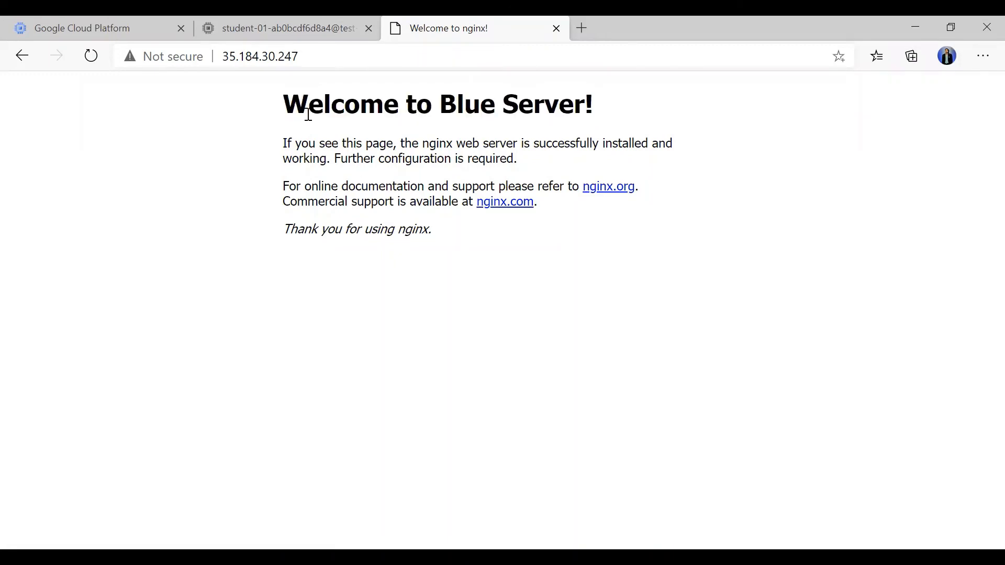
left_click_drag(284, 103, 438, 231)
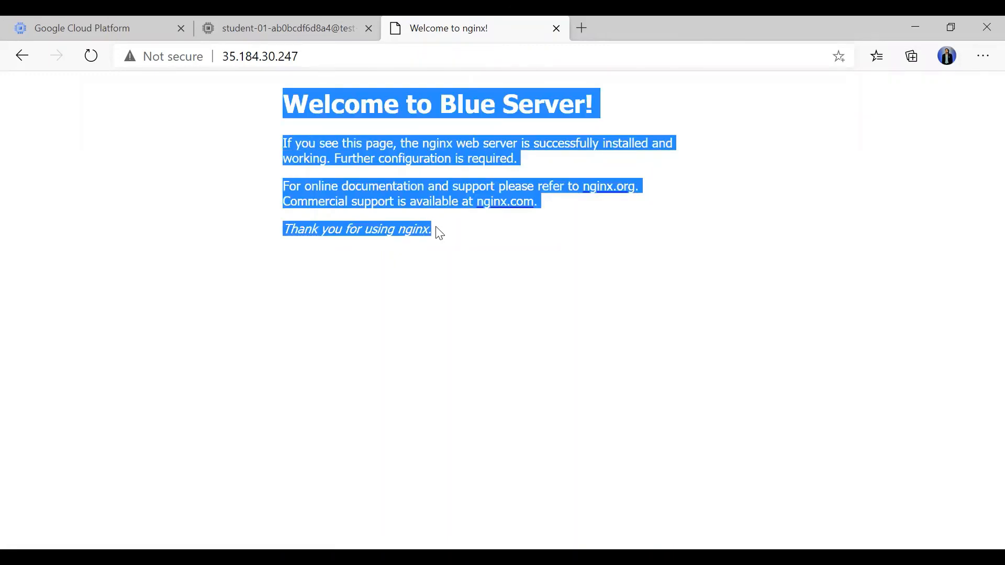
left_click(92, 186)
left_click(99, 29)
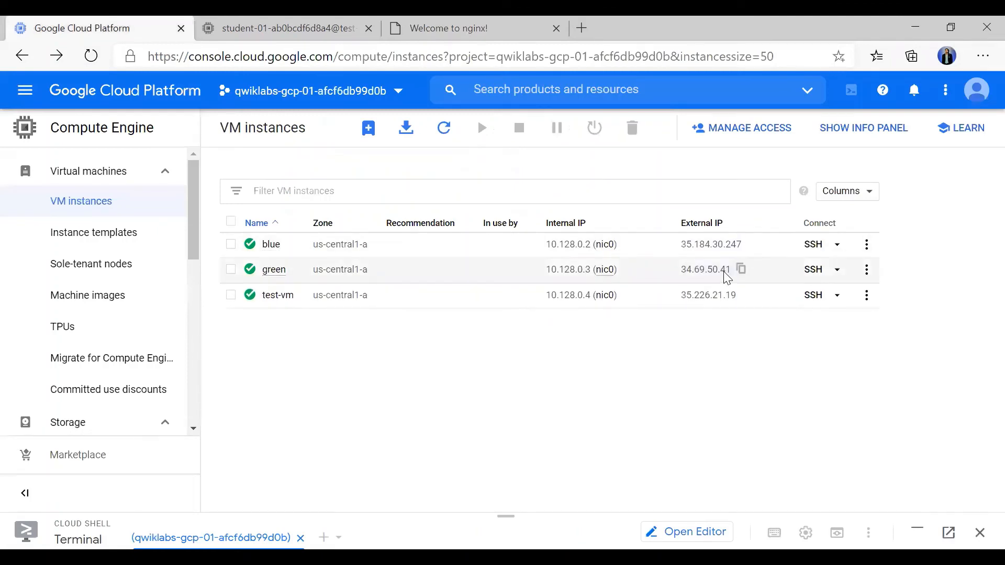
left_click(742, 270)
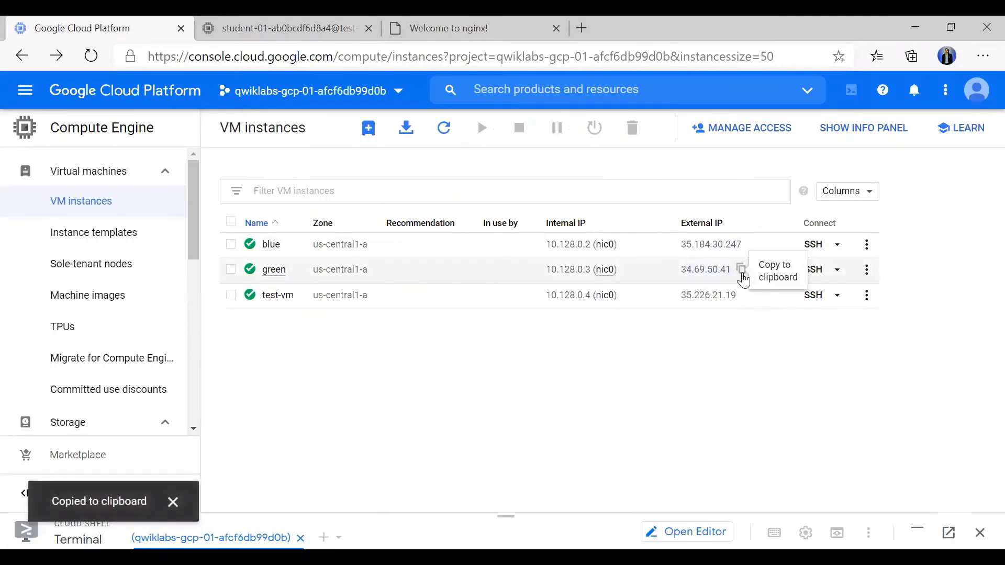
left_click(449, 22)
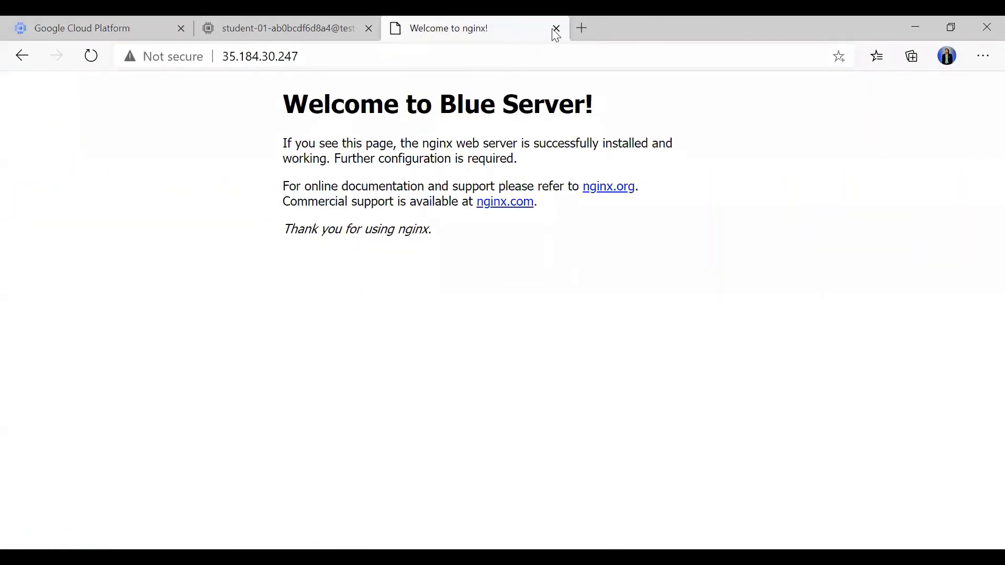
left_click(583, 30)
type("h")
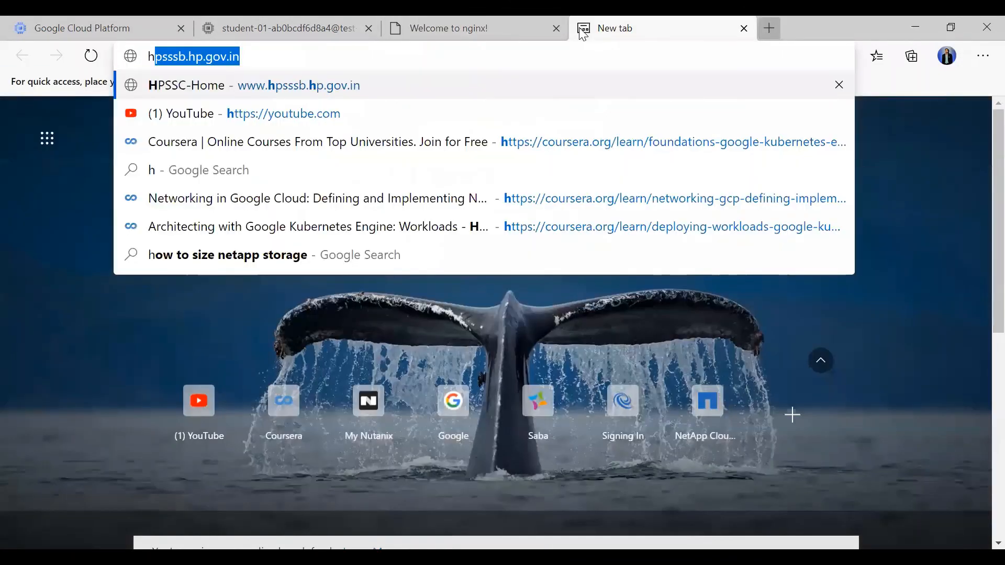
type("ttps://www.youtube.co")
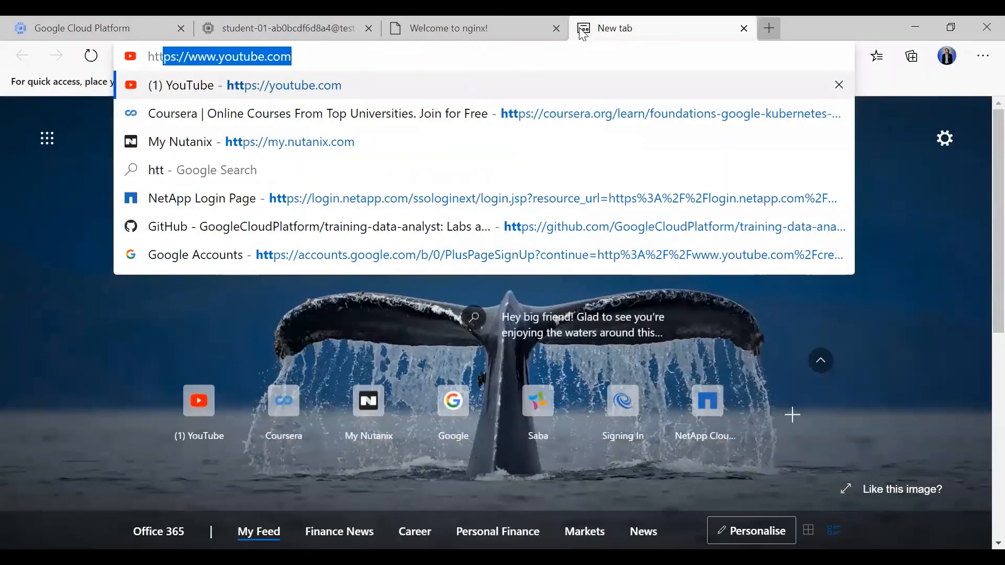
key("BackSpace")
key("BackSpace")
key("BackSpace")
key("BackSpace")
key("BackSpace")
key("BackSpace")
key("BackSpace")
key("BackSpace")
key("BackSpace")
key("BackSpace")
key("BackSpace")
key("BackSpace")
key("BackSpace")
key("BackSpace")
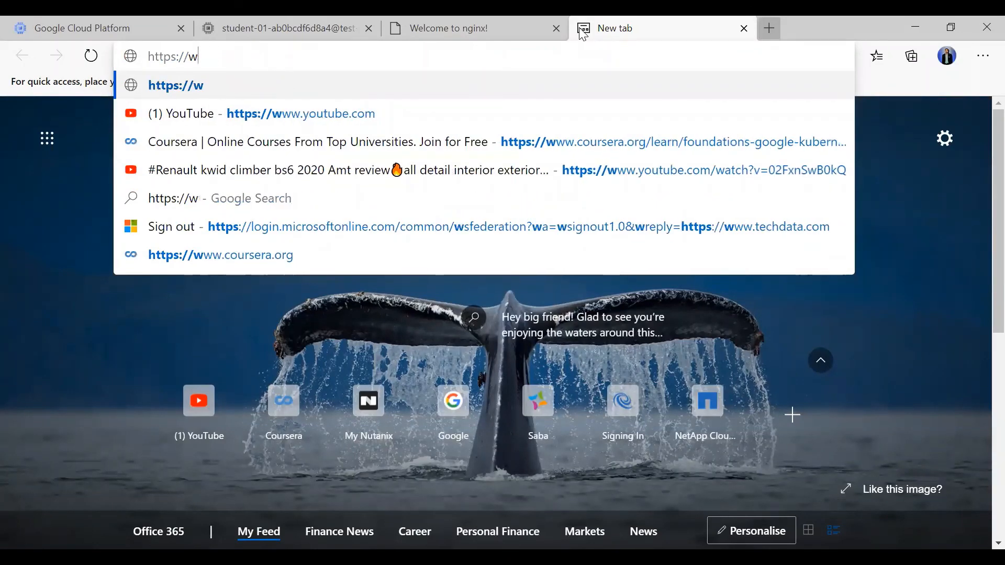
key("ctrl+v")
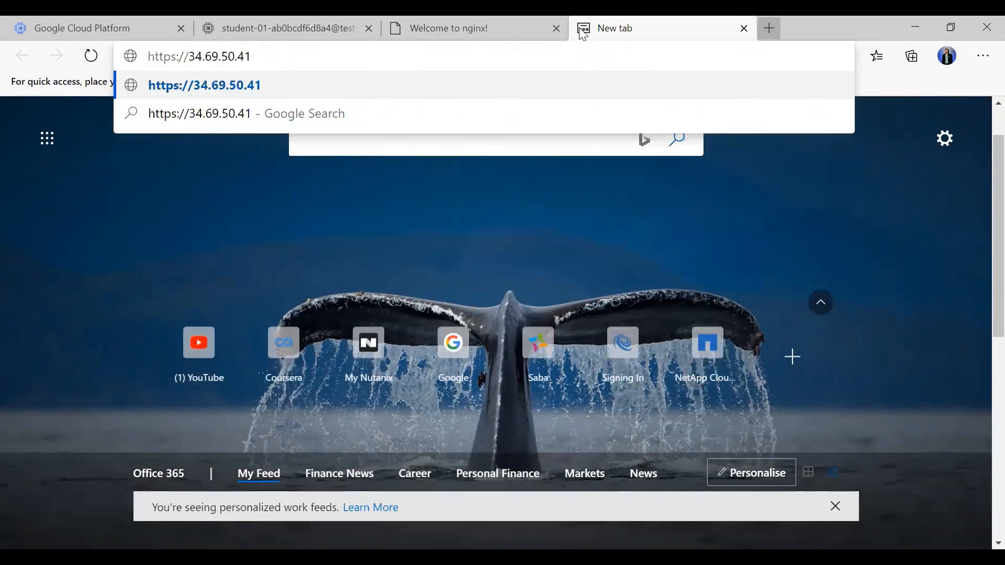
key("Left")
key("Left")
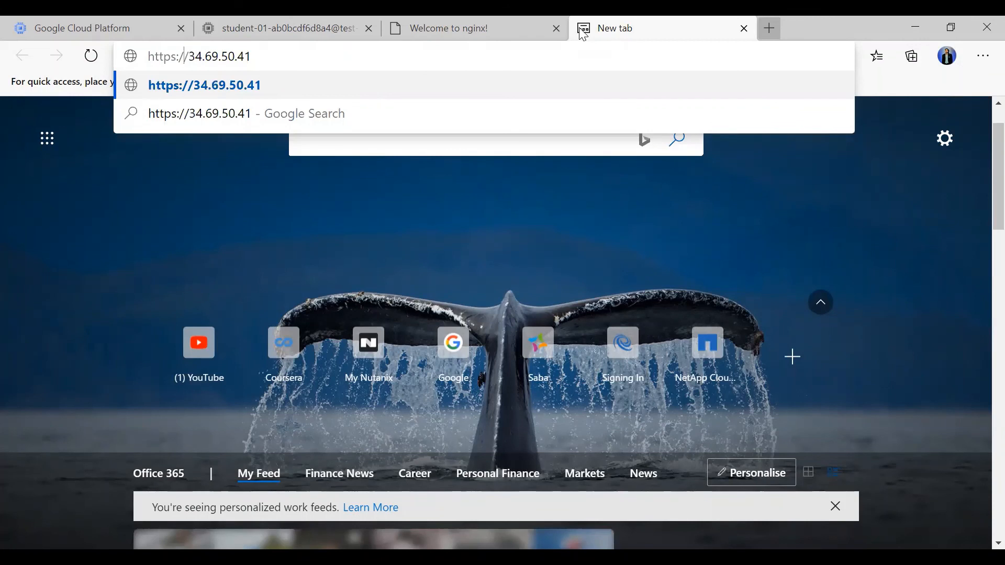
key("BackSpace")
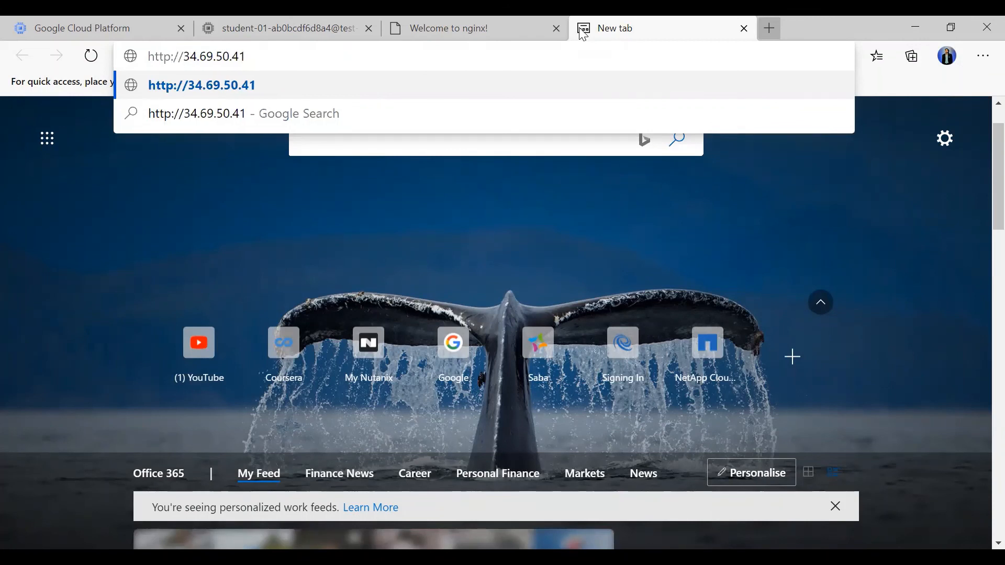
key("Return")
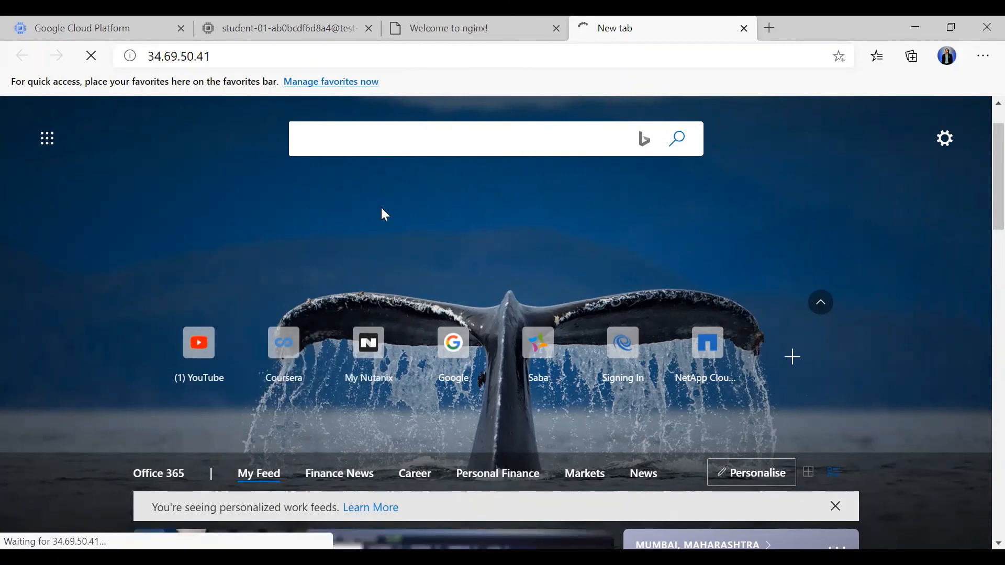
Review blue's welcome page, the earlier curl output in the test-vm SSH session and the VM instances list.
left_click(475, 19)
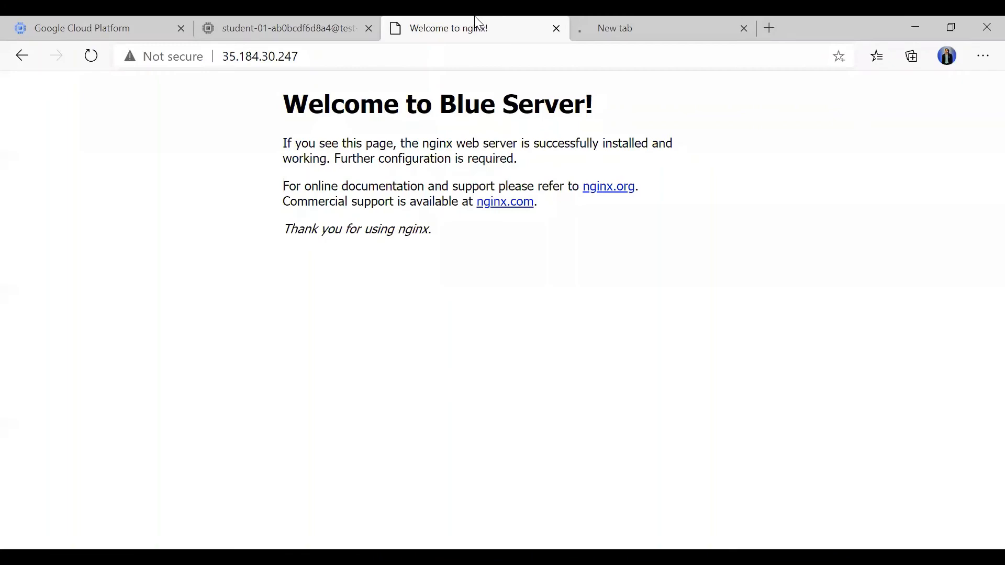
left_click(263, 19)
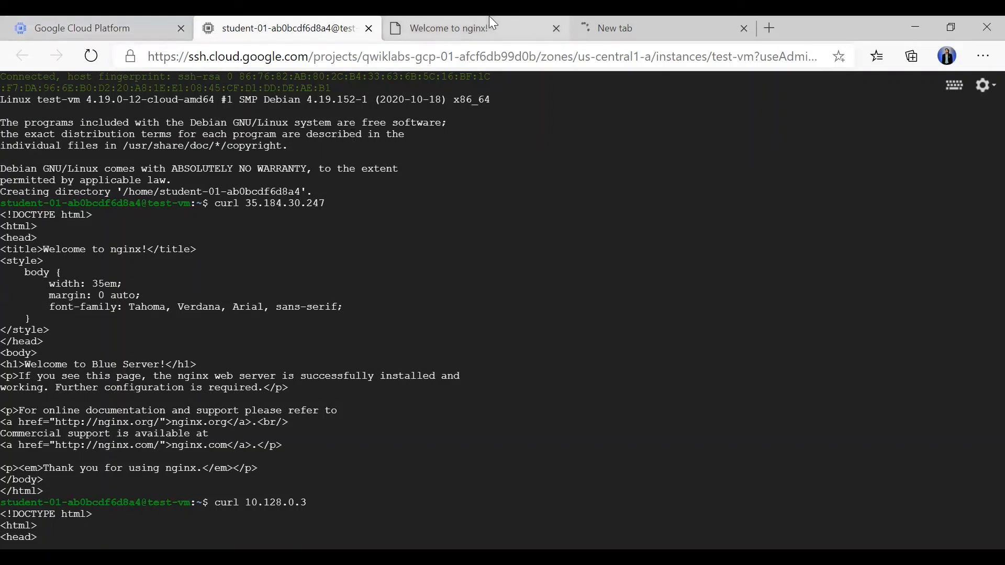
left_click(86, 23)
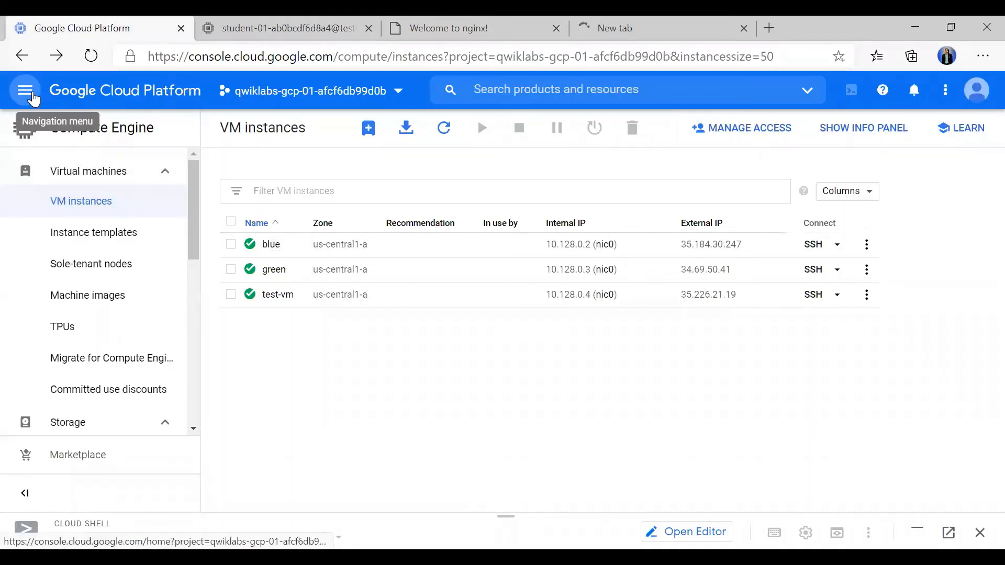
left_click(528, 21)
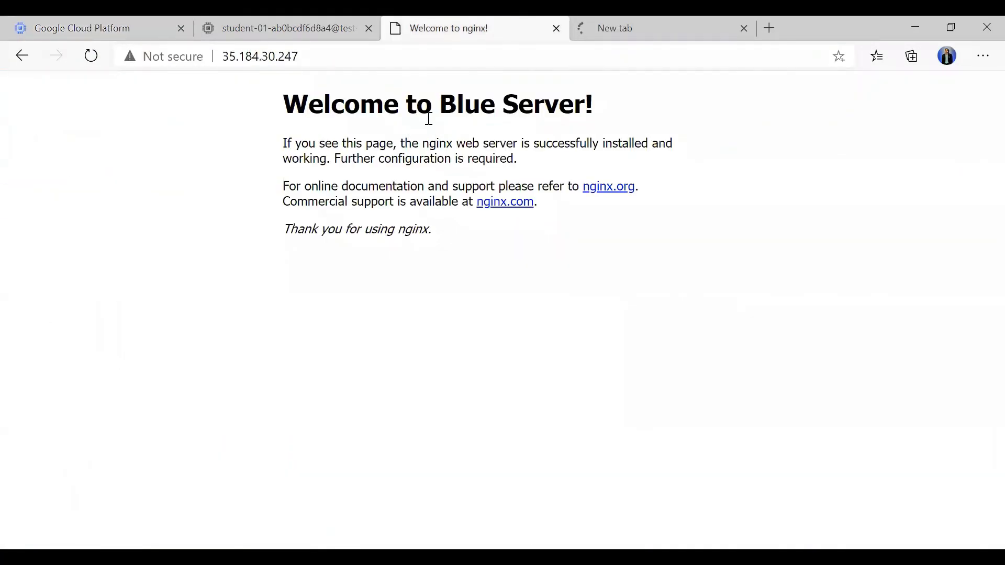
left_click(143, 19)
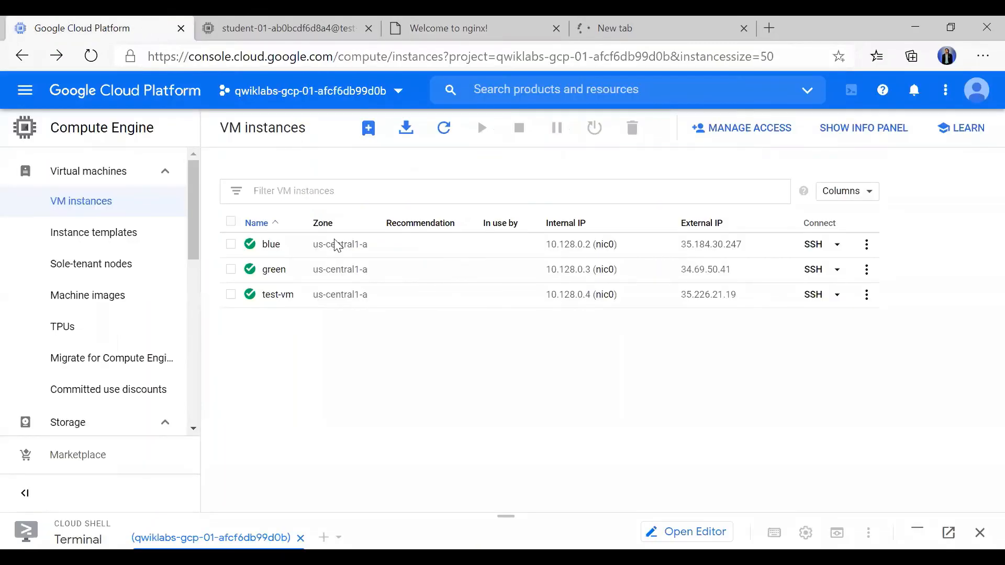
Open the blue VM's instance details, look through its configuration and highlight the value of its network tag.
left_click(272, 246)
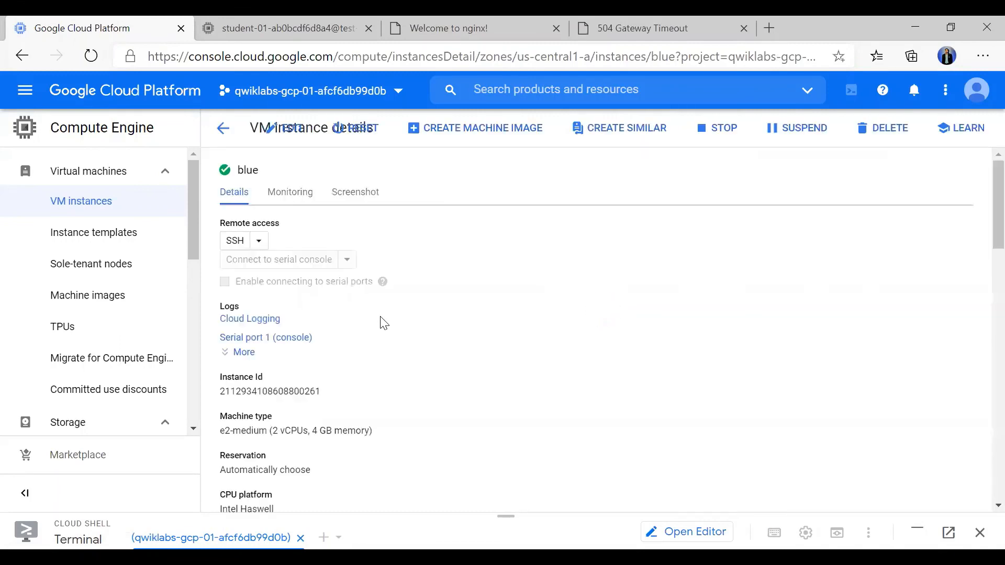
scroll(385, 323, "down", 3)
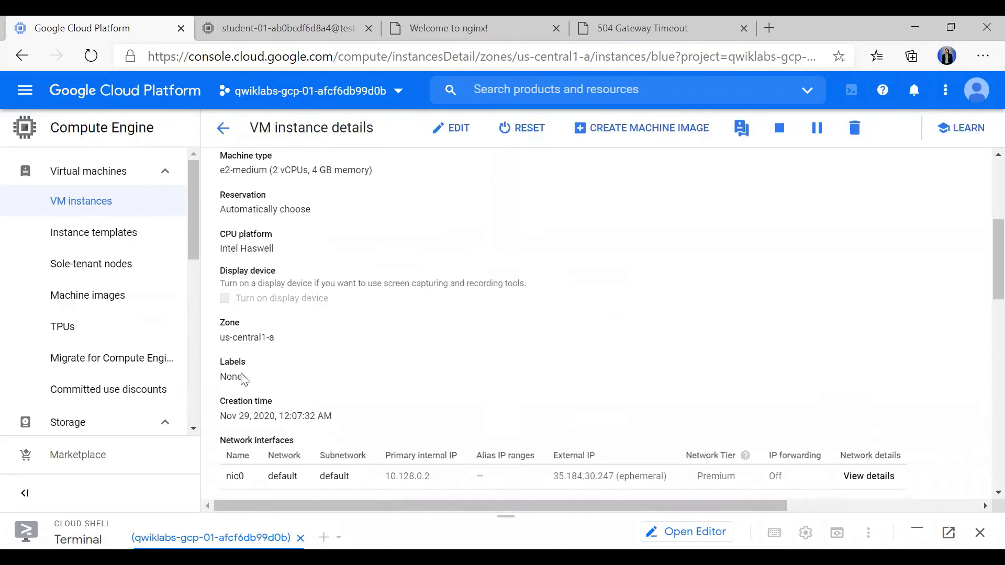
scroll(253, 431, "down", 5)
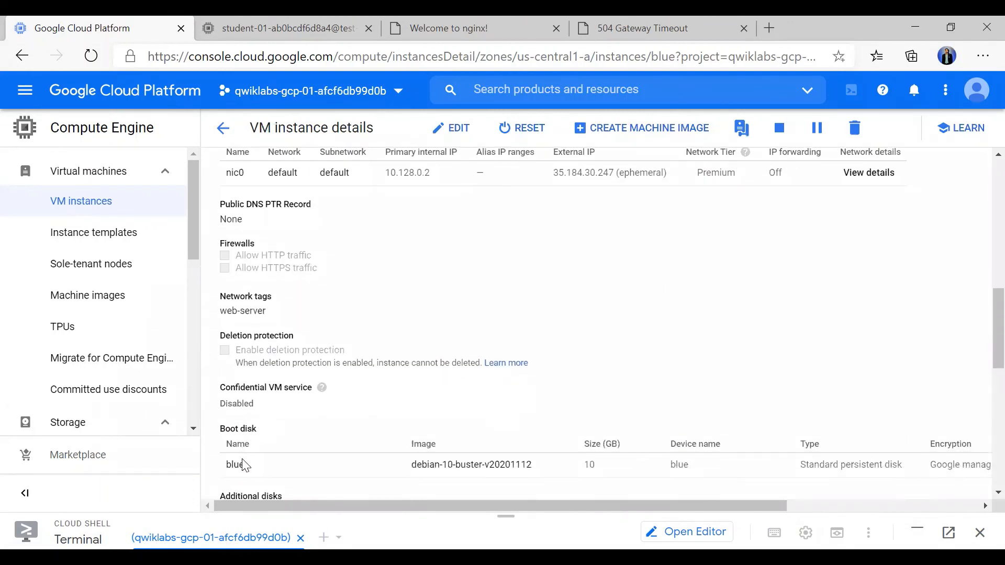
scroll(244, 465, "down", 3)
scroll(243, 465, "up", 12)
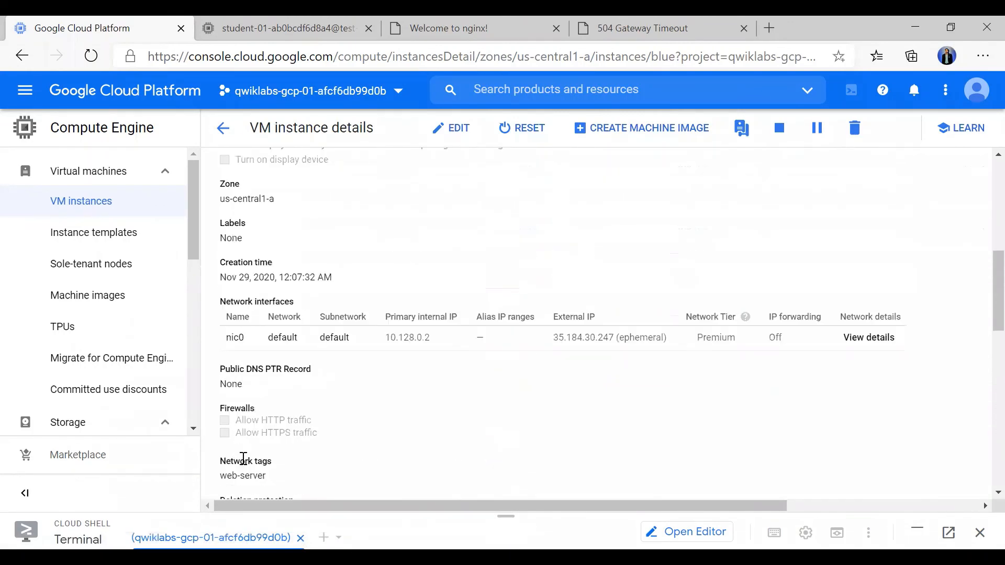
scroll(244, 459, "up", 4)
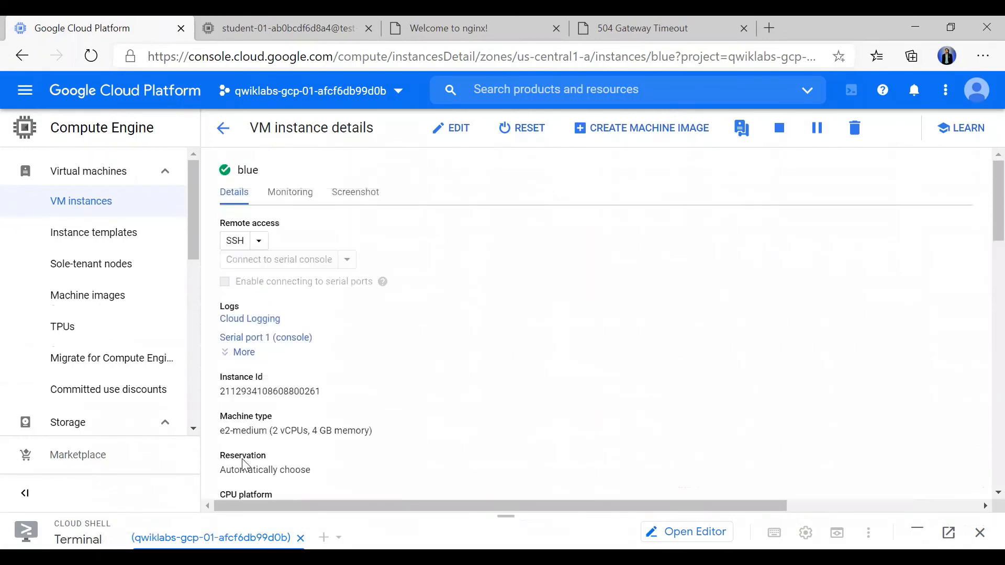
scroll(246, 419, "down", 4)
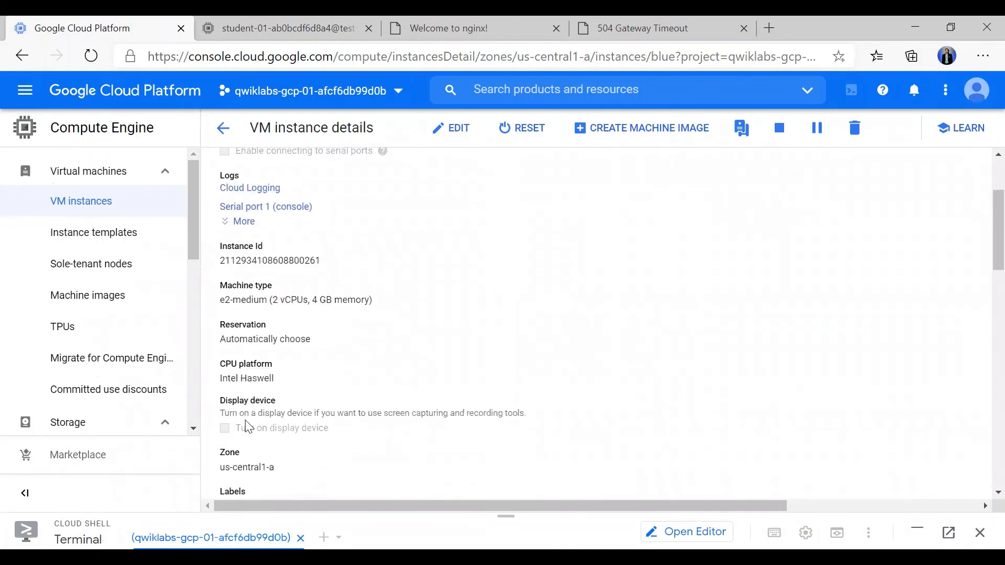
scroll(248, 426, "down", 2)
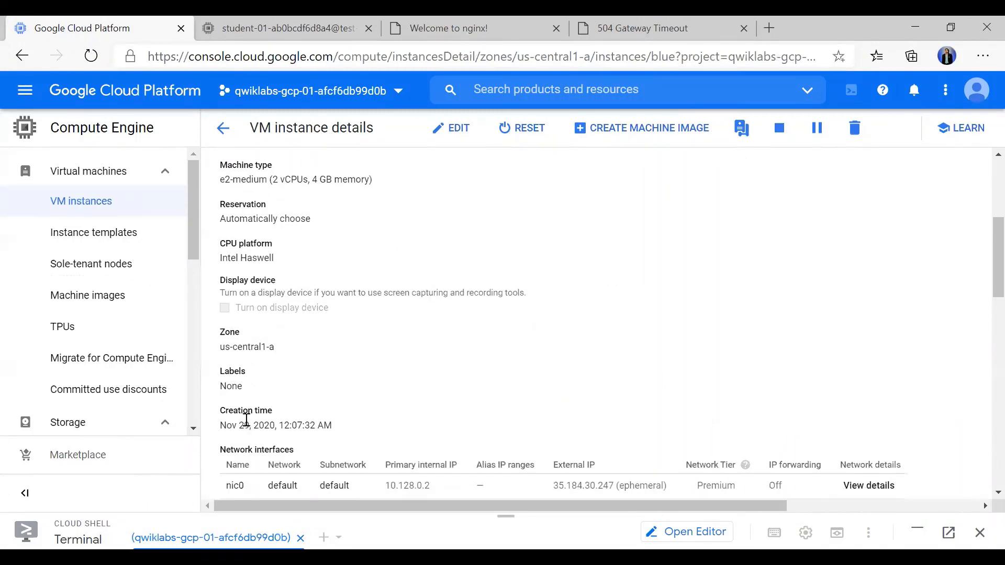
scroll(263, 477, "down", 3)
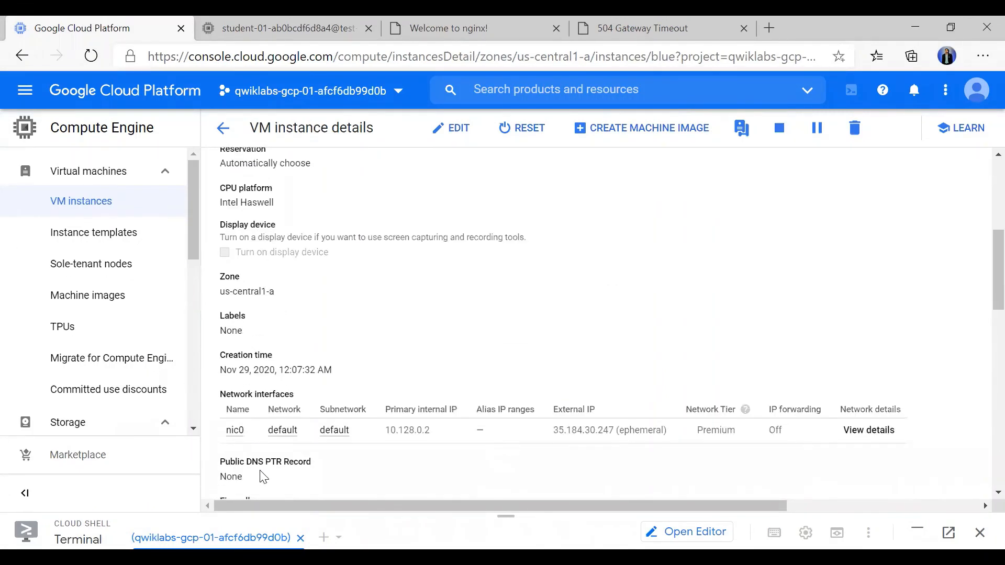
scroll(263, 477, "down", 1)
triple_click(250, 476)
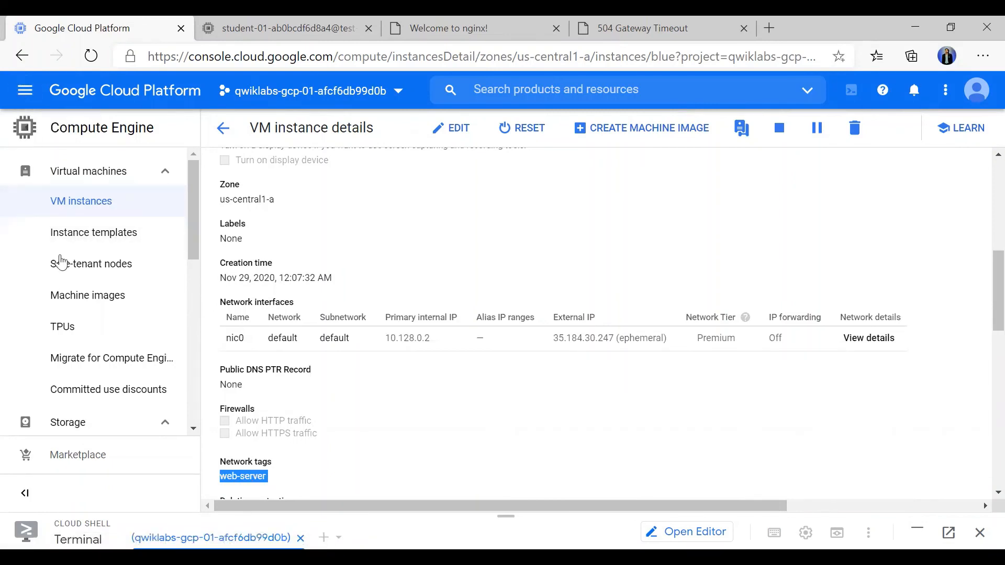
Open the VPC network firewall rules and highlight the target tag and protocol of the allow-http-web-server rule.
left_click(21, 94)
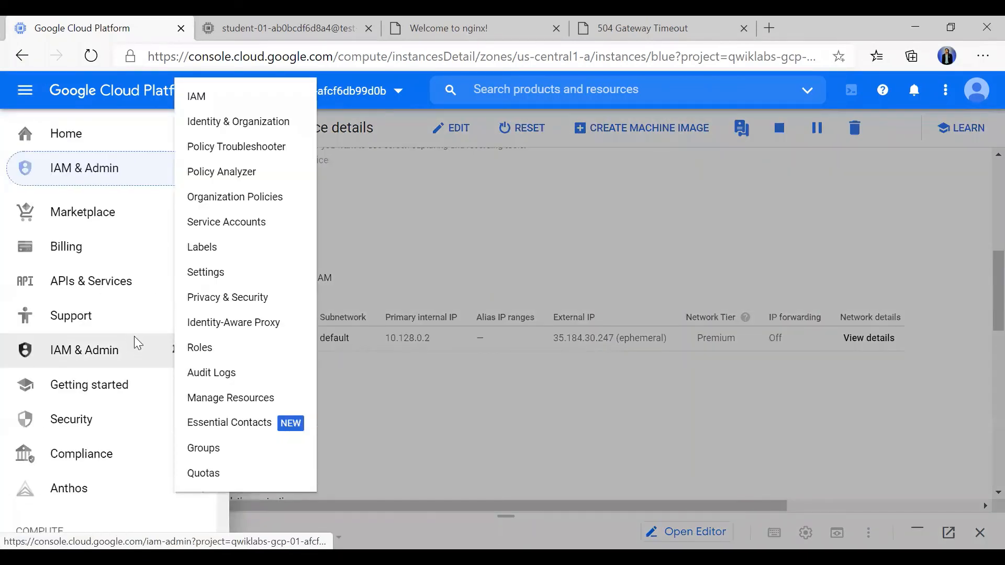
scroll(135, 340, "down", 8)
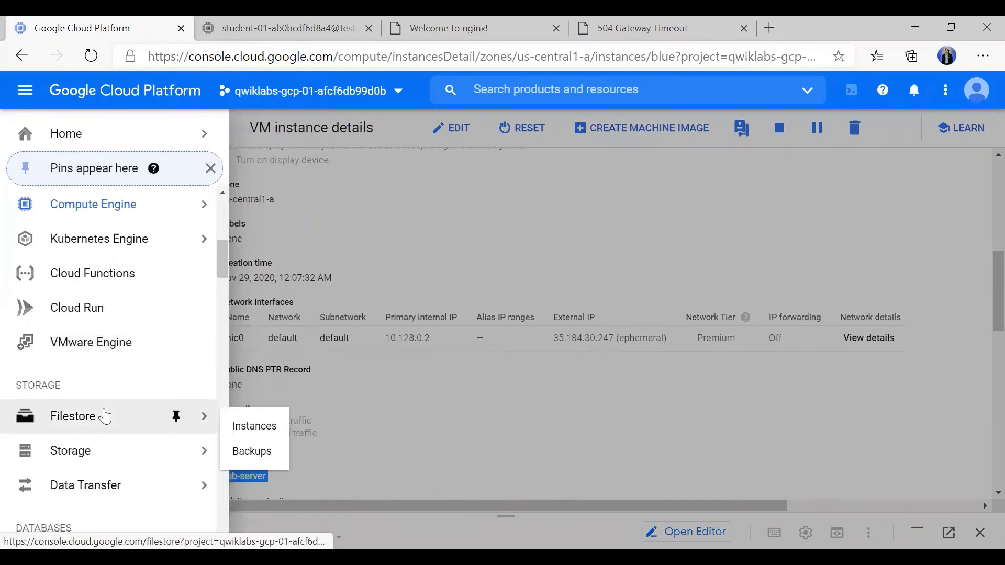
scroll(105, 416, "down", 5)
mouse_move(101, 327)
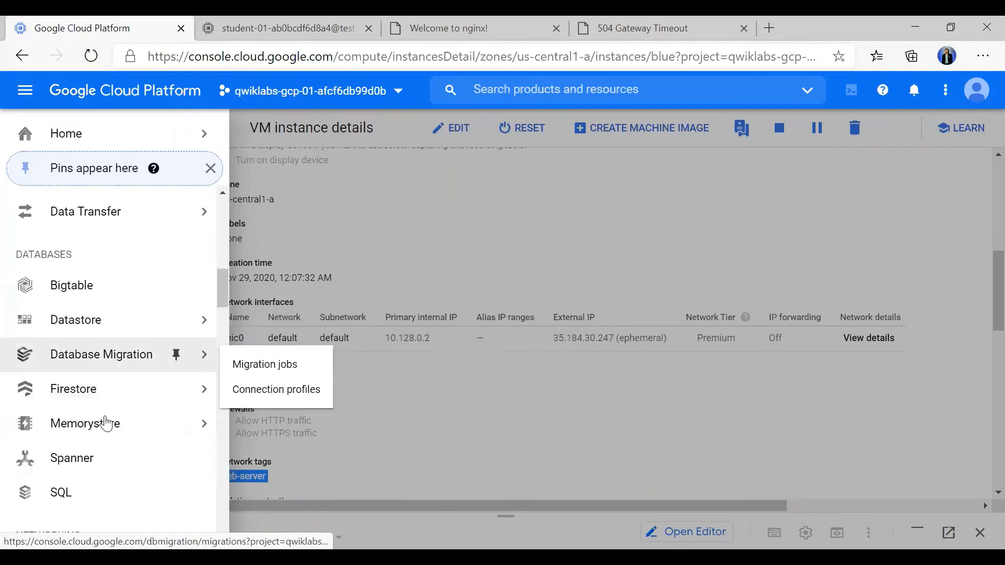
scroll(100, 398, "down", 3)
mouse_move(108, 422)
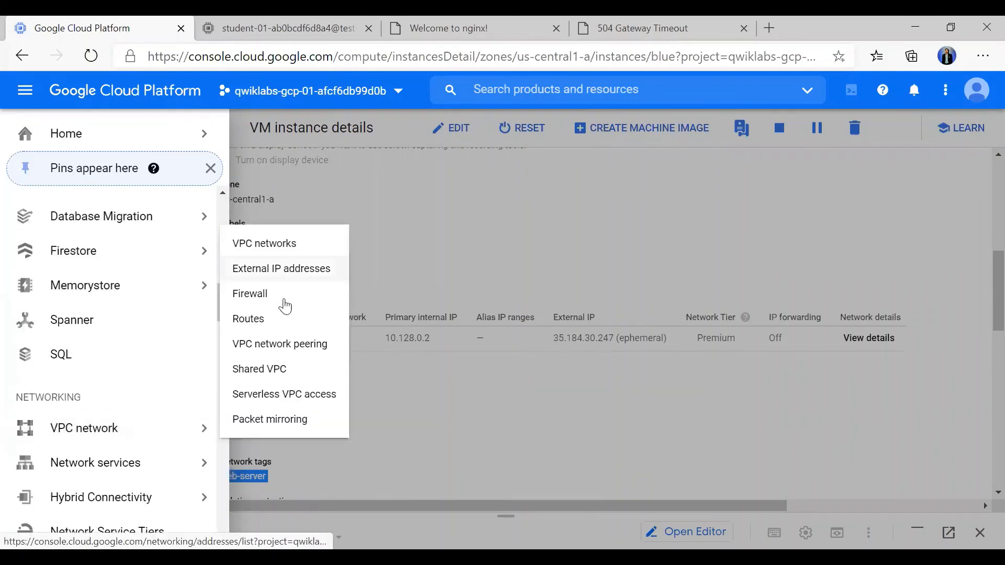
left_click(282, 301)
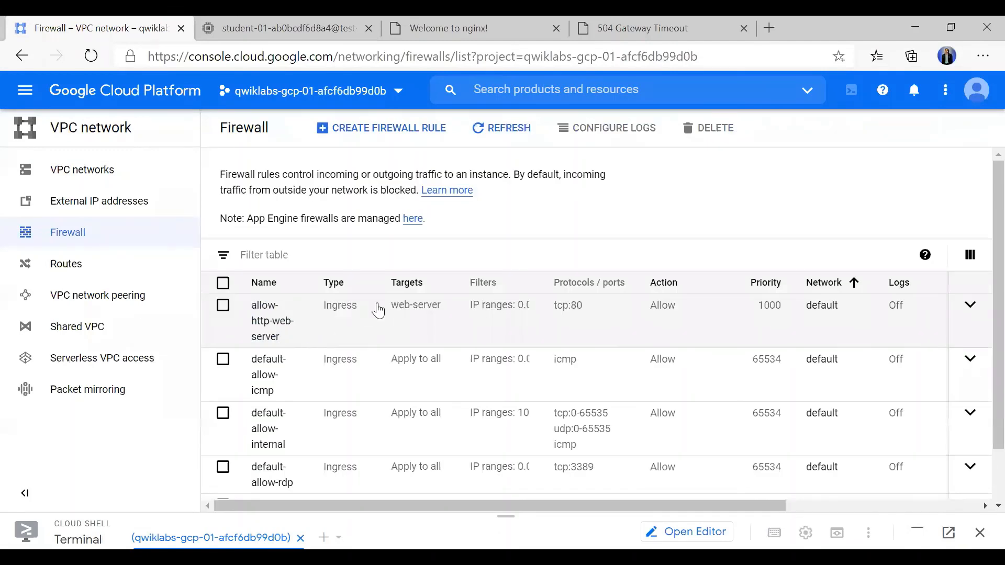
left_click_drag(391, 311, 441, 313)
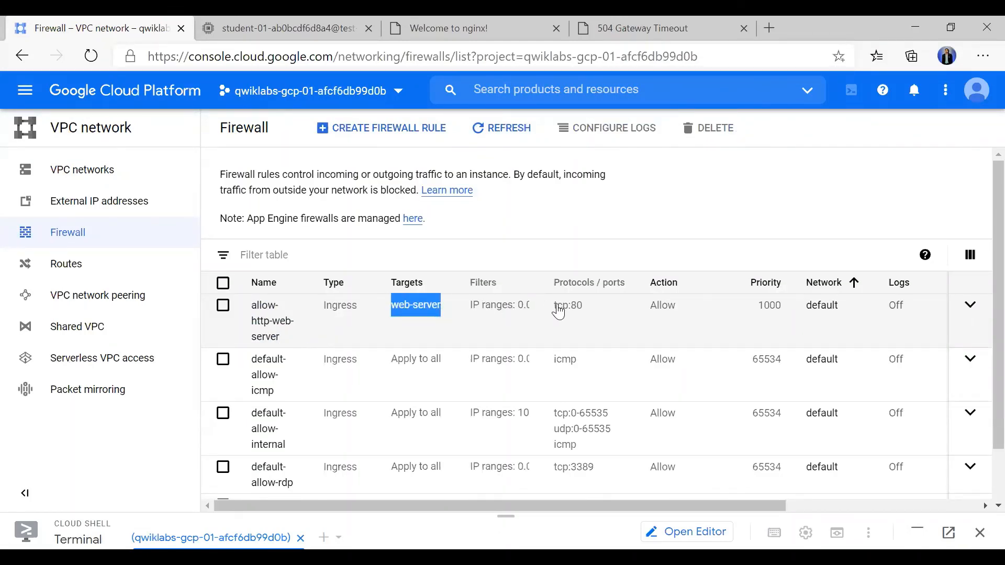
left_click_drag(557, 309, 569, 309)
Compare the browser pages for blue's and green's external IPs, highlighting blue's heading and the server message on green's page.
left_click(474, 25)
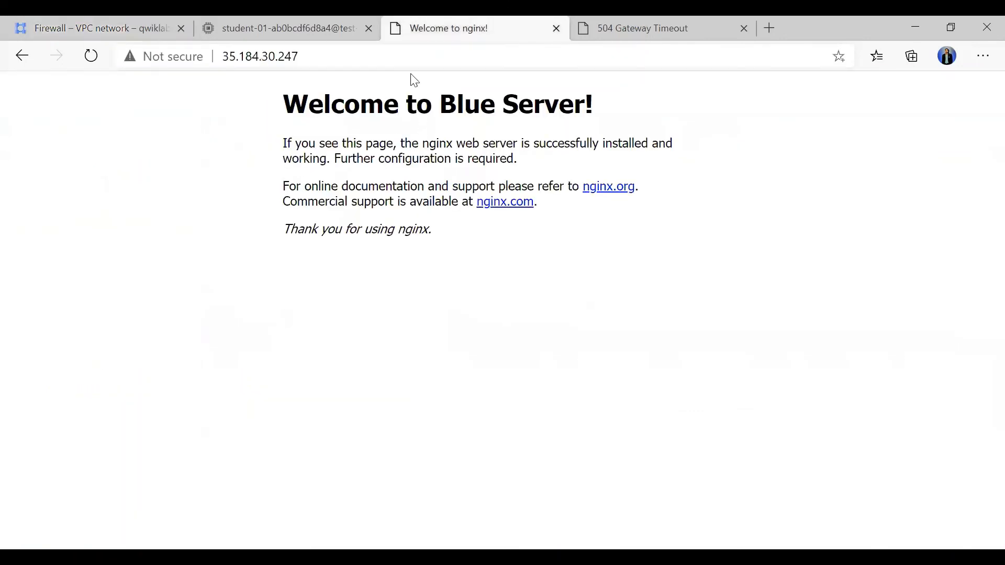
triple_click(403, 103)
left_click(582, 22)
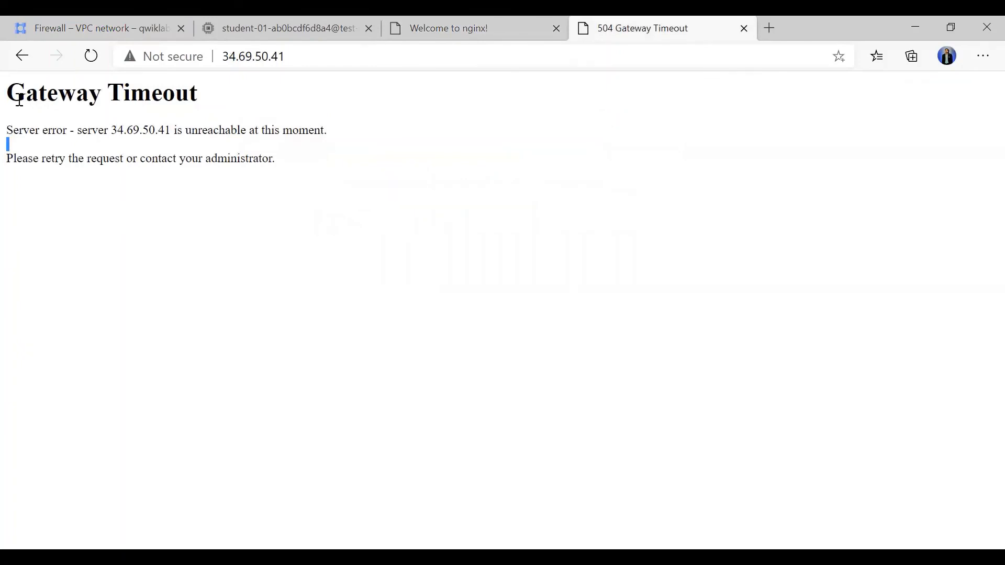
left_click_drag(19, 99, 264, 170)
left_click(264, 173)
triple_click(218, 128)
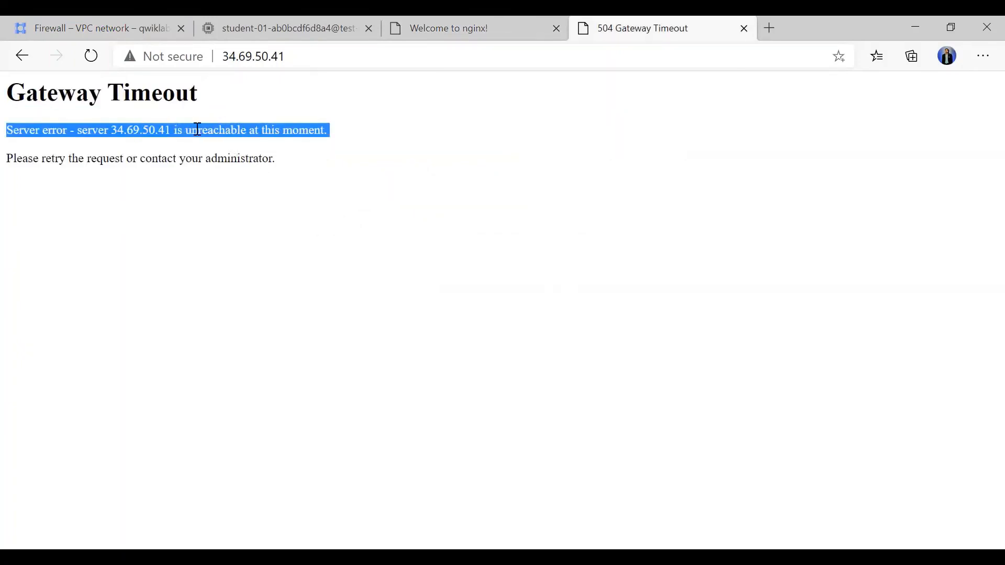
Return to the firewall rules list, review the rules and highlight the introductory paragraph about incoming and outgoing traffic.
left_click(273, 18)
left_click(122, 21)
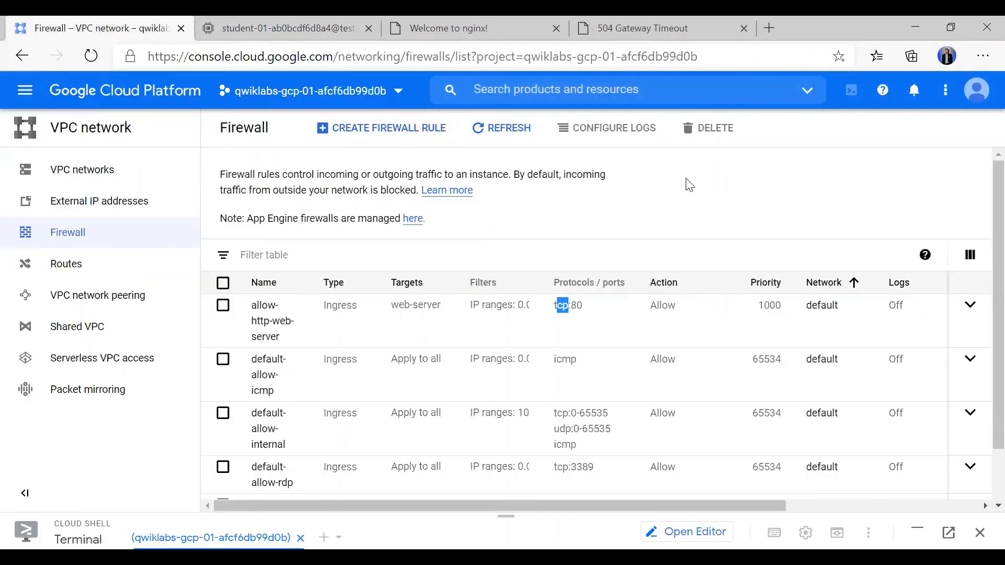
scroll(602, 199, "down", 1)
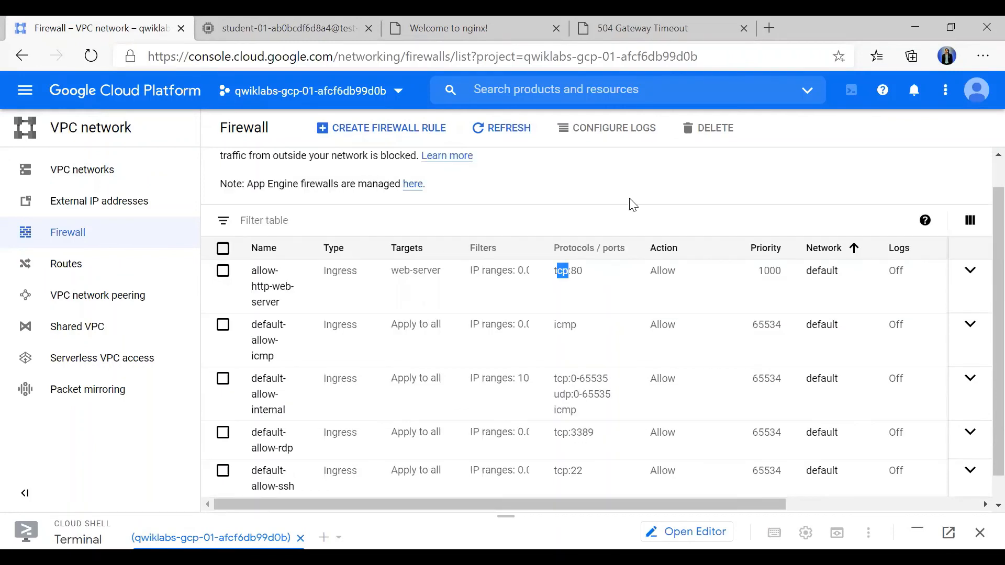
left_click(517, 210)
scroll(520, 215, "up", 1)
left_click(594, 191)
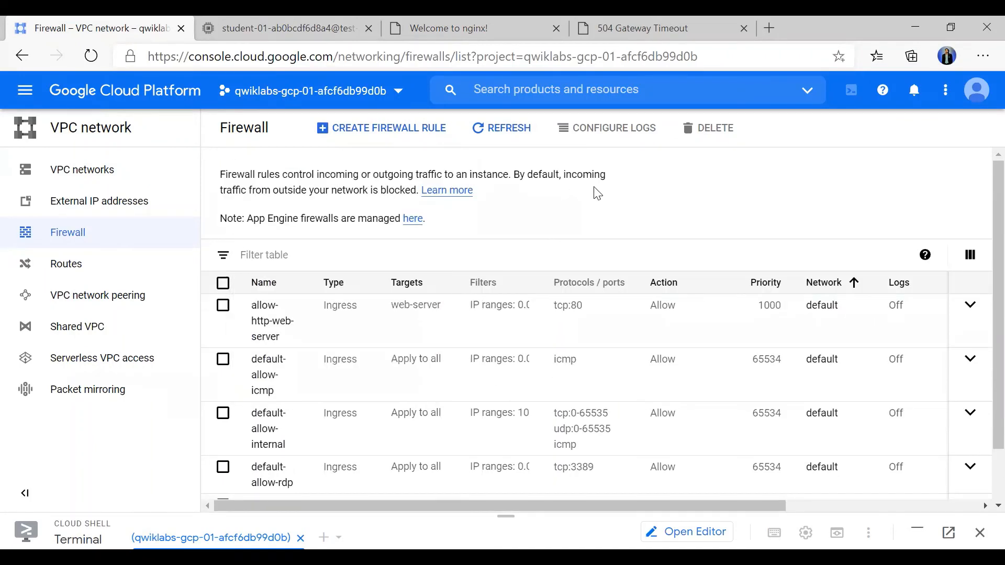
double_click(391, 177)
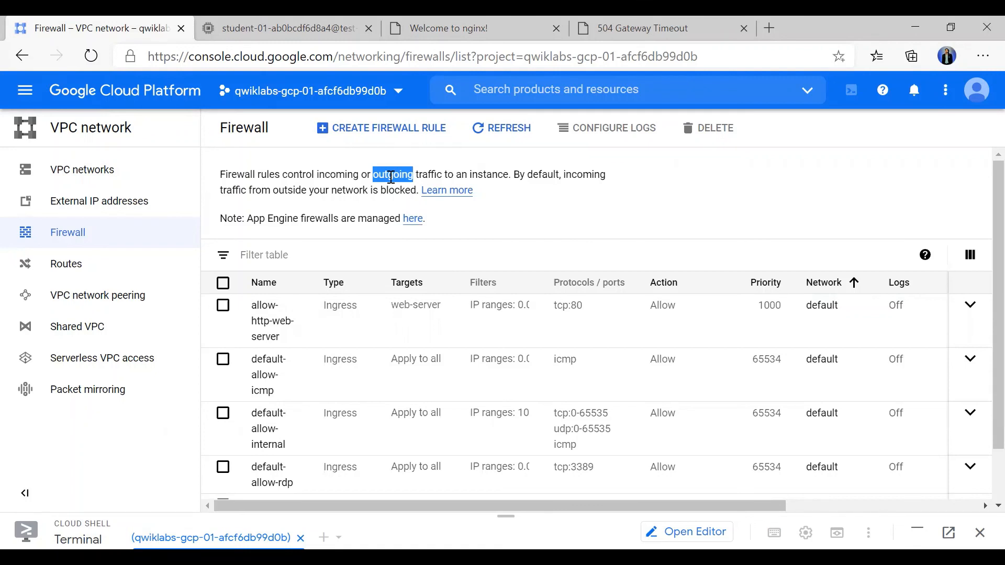
triple_click(303, 180)
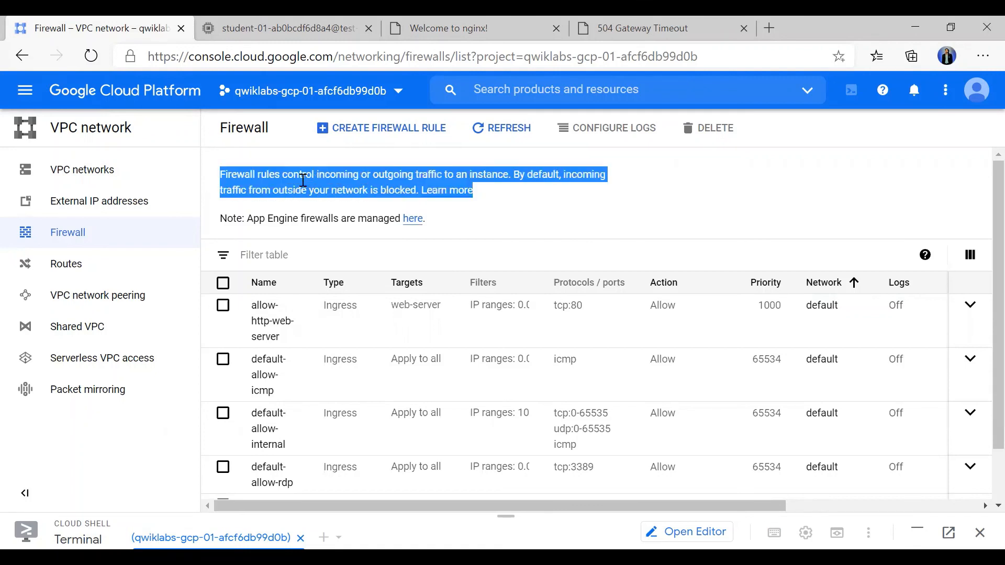
Revisit green's browser page and the curl output in the test-vm SSH session, ending back on the firewall rules list.
left_click(622, 21)
left_click(288, 19)
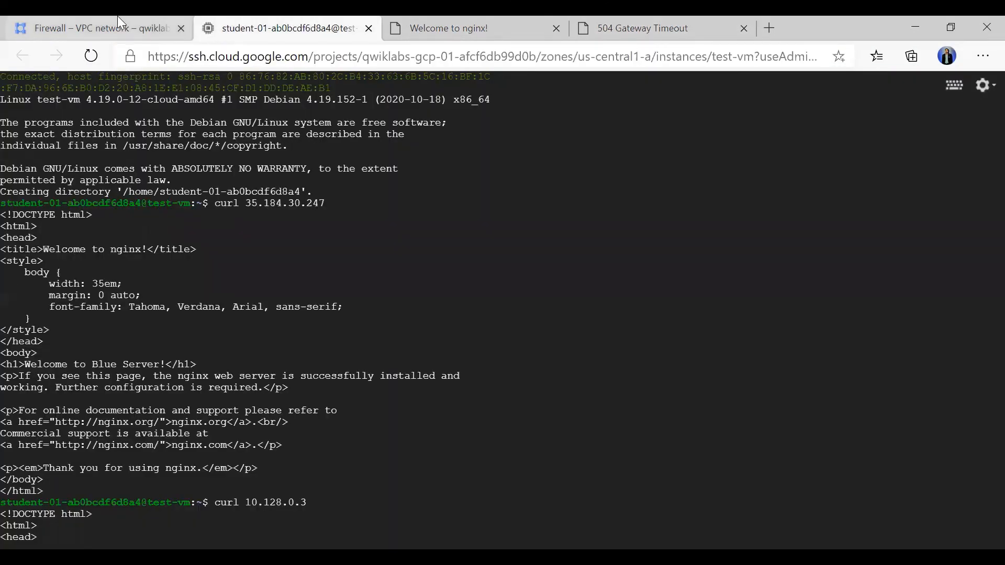
left_click(117, 20)
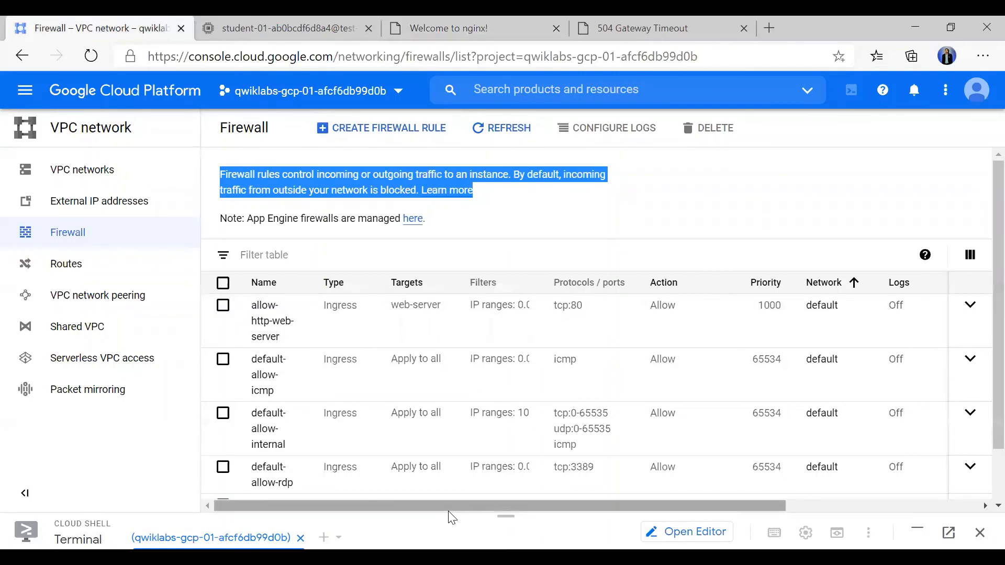